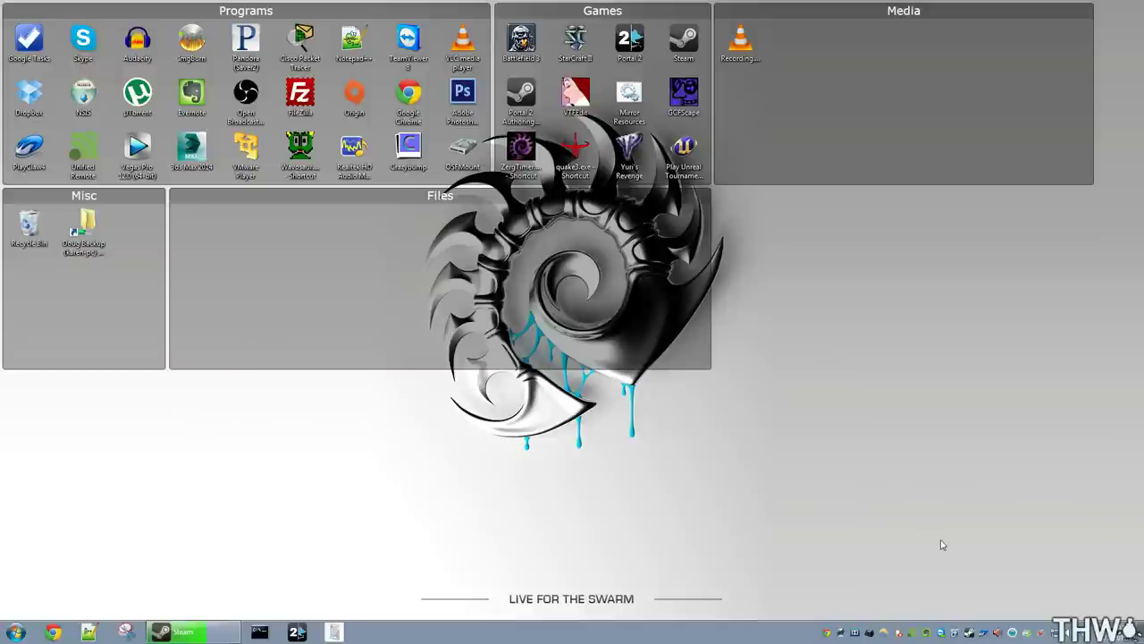
Launch Portal 2 Authoring Tools - Beta from the Steam library
left_click(192, 632)
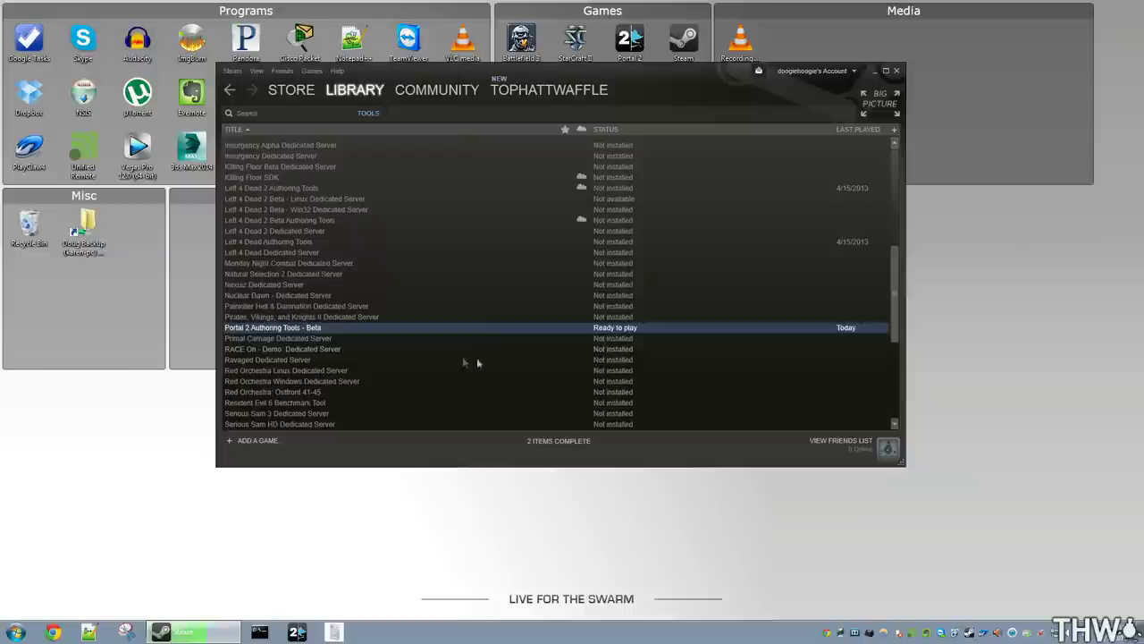
scroll(466, 263, "up", 9)
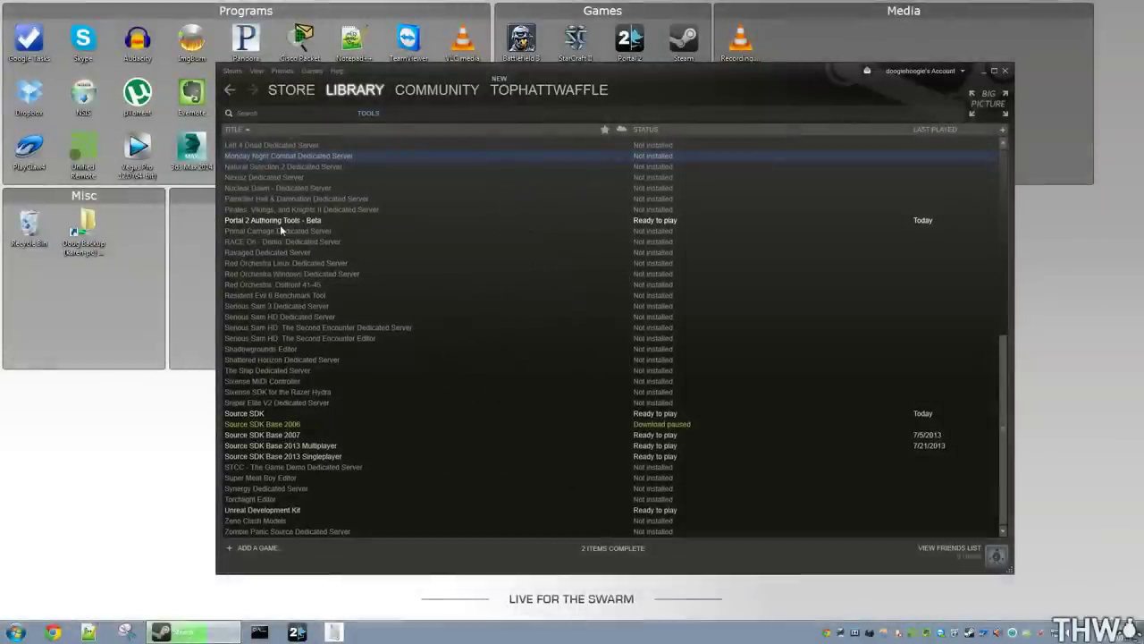
left_click(280, 224)
double_click(374, 224)
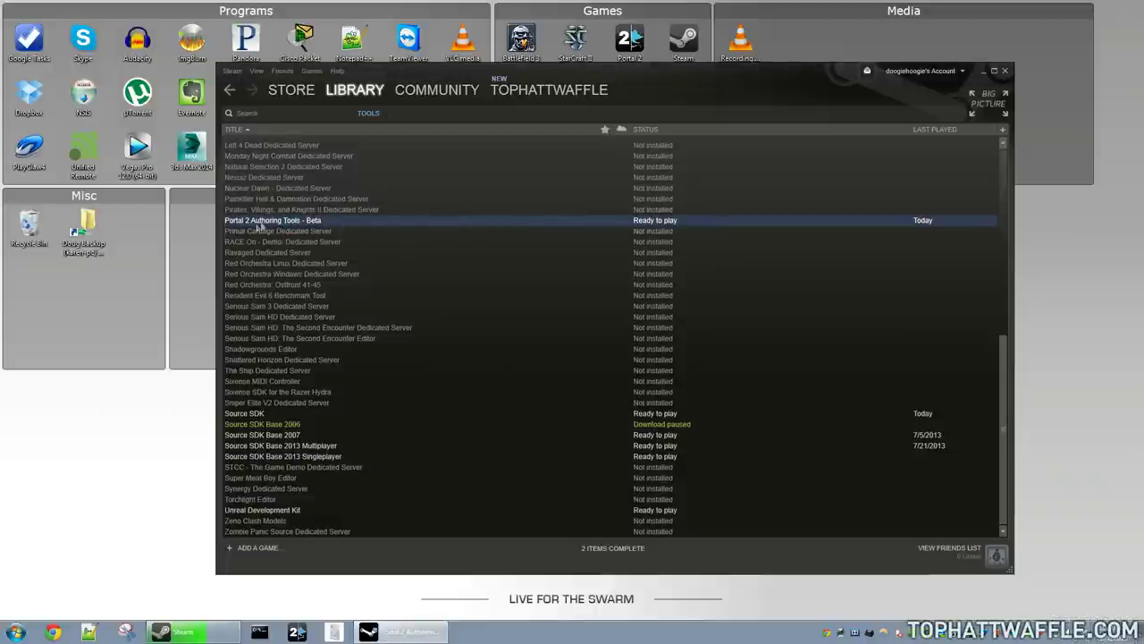
Minimize the authoring tools launcher and the Steam library, and open Computer in Explorer
left_click_drag(560, 217, 557, 223)
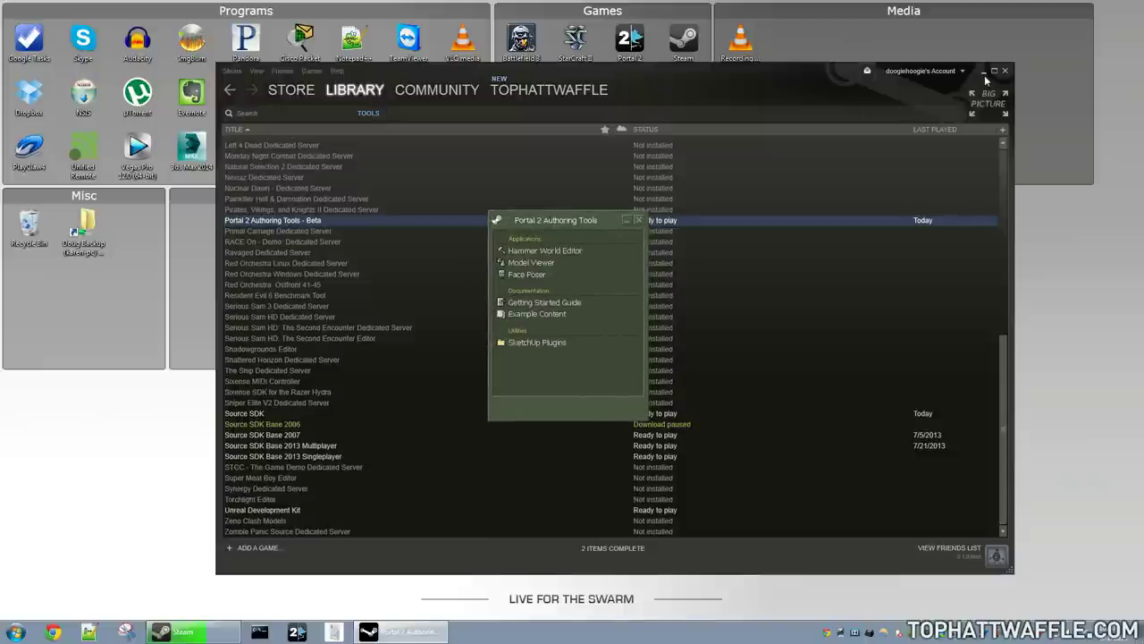
left_click(627, 221)
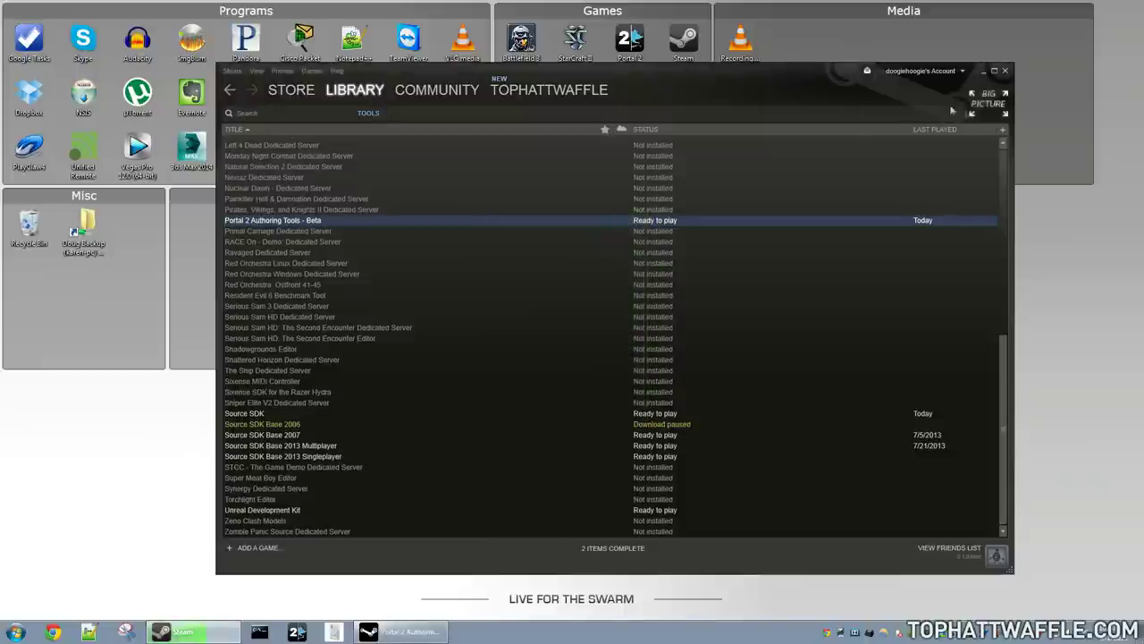
left_click(982, 71)
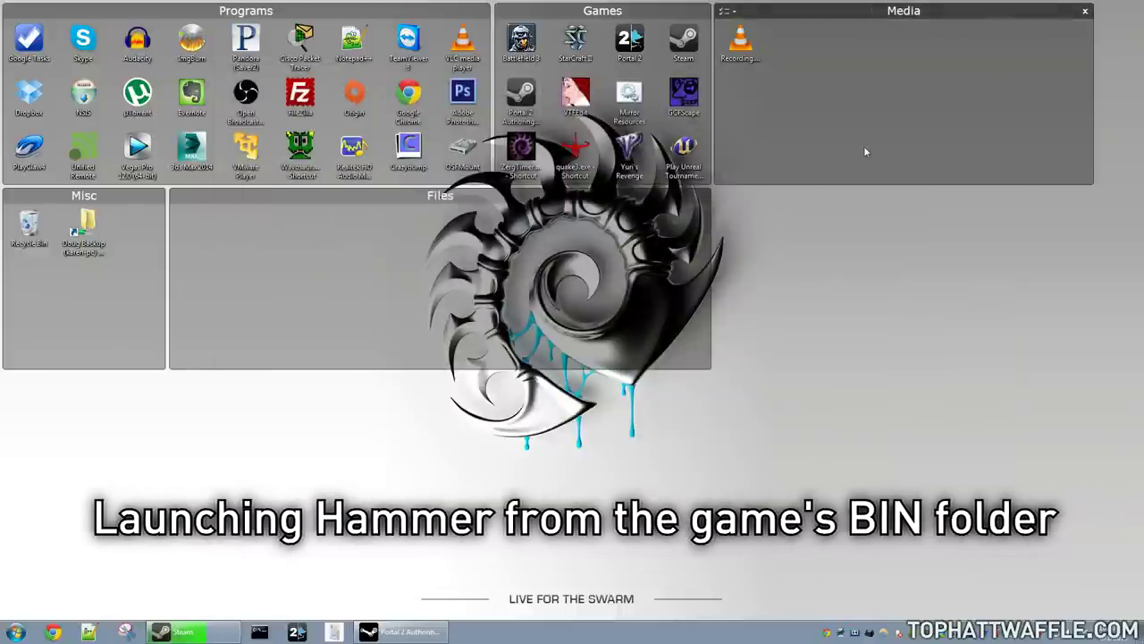
key("super+e")
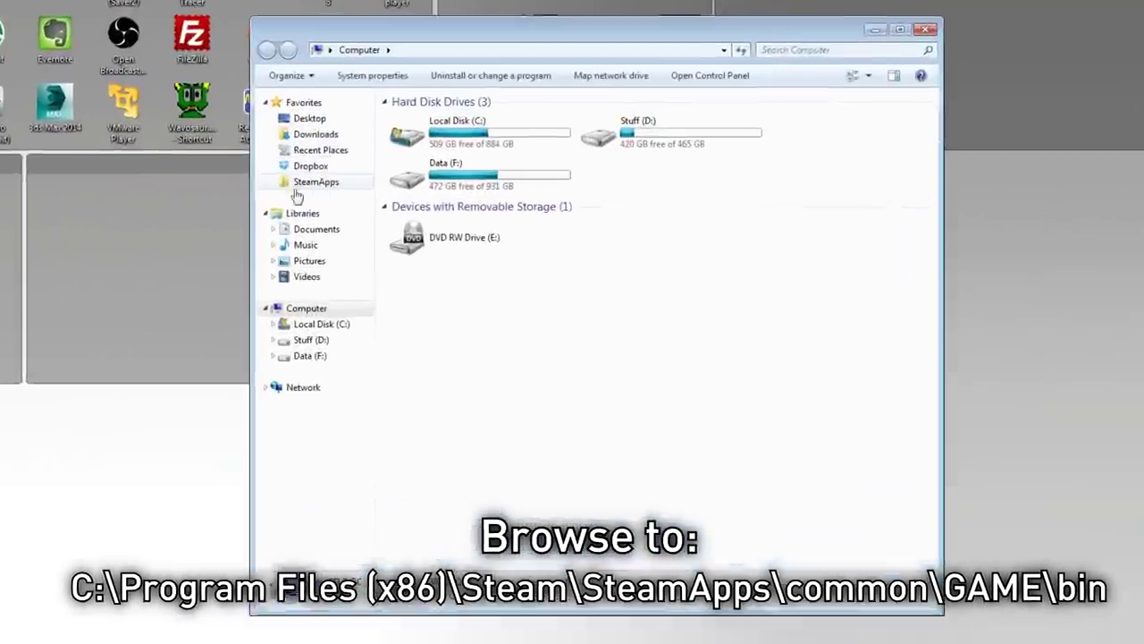
Go to SteamApps\common\Counter-Strike Source\bin and run hammer.exe
left_click(312, 183)
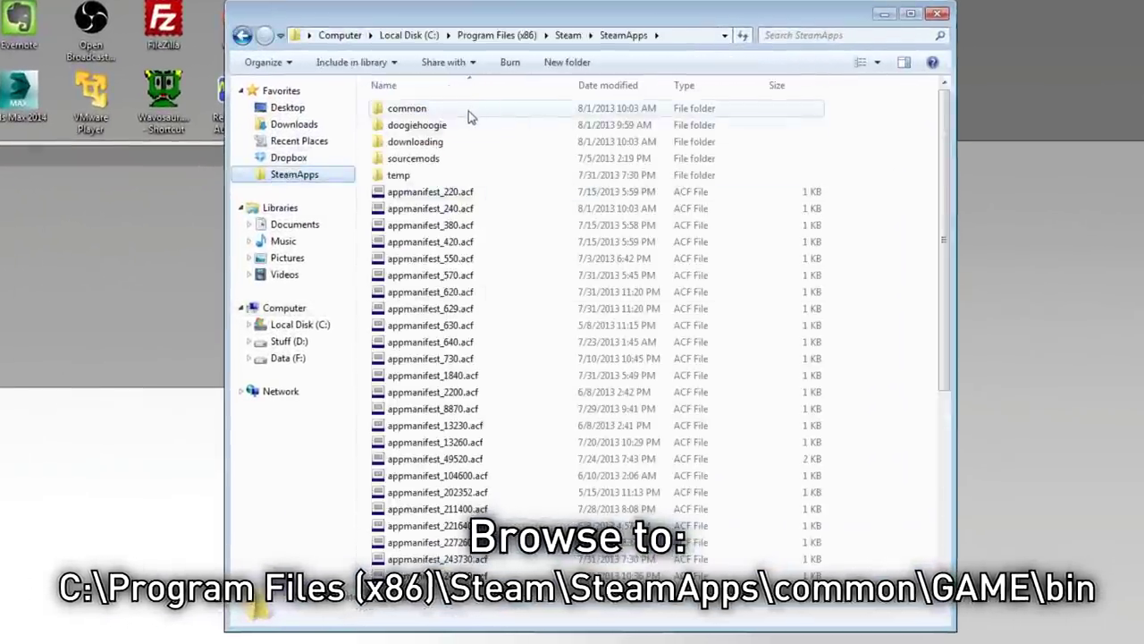
double_click(468, 111)
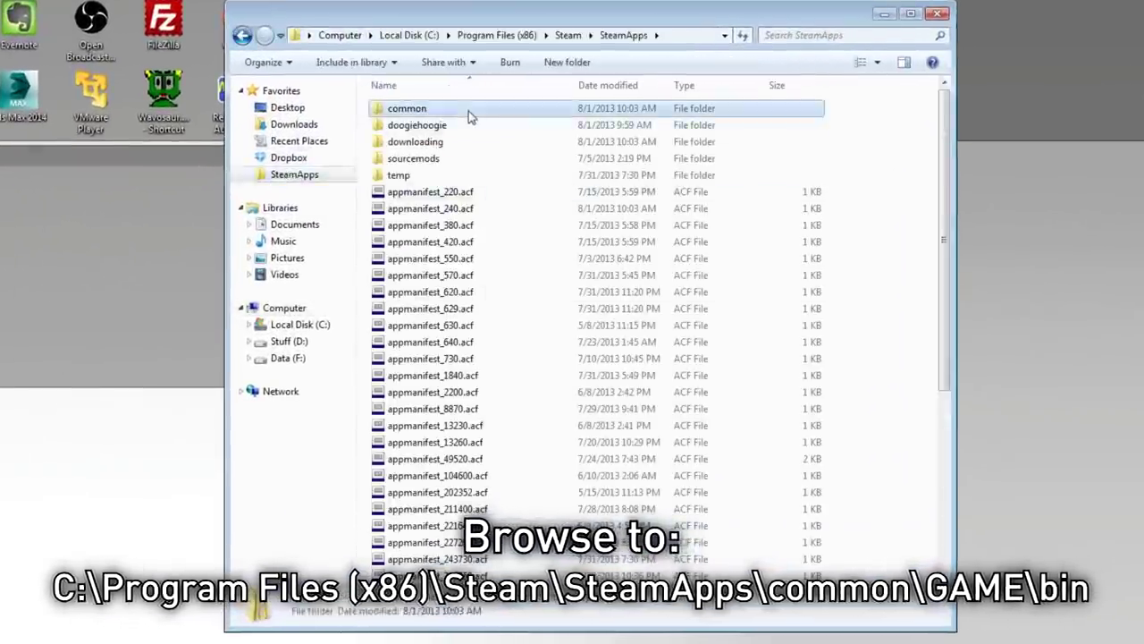
double_click(554, 208)
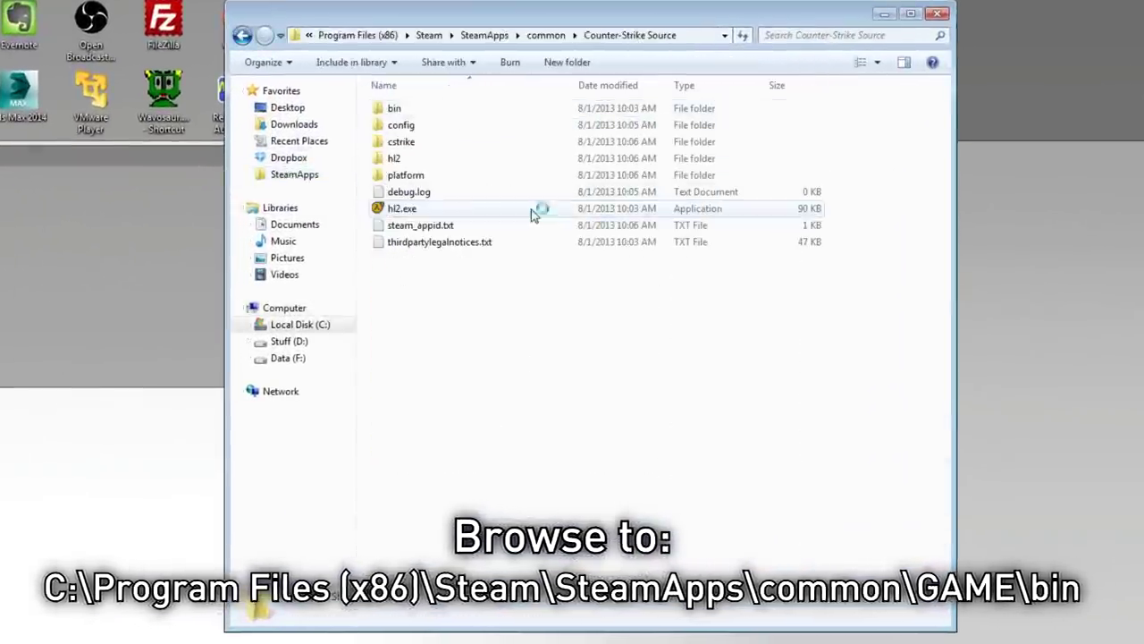
double_click(593, 108)
scroll(482, 349, "down", 10)
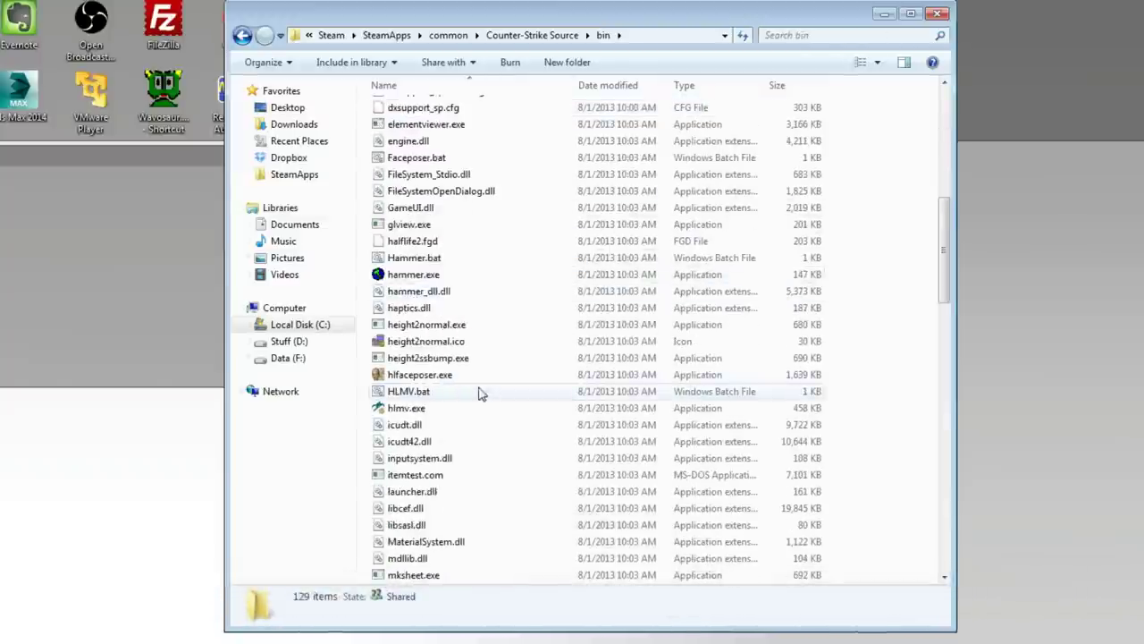
left_click(412, 277)
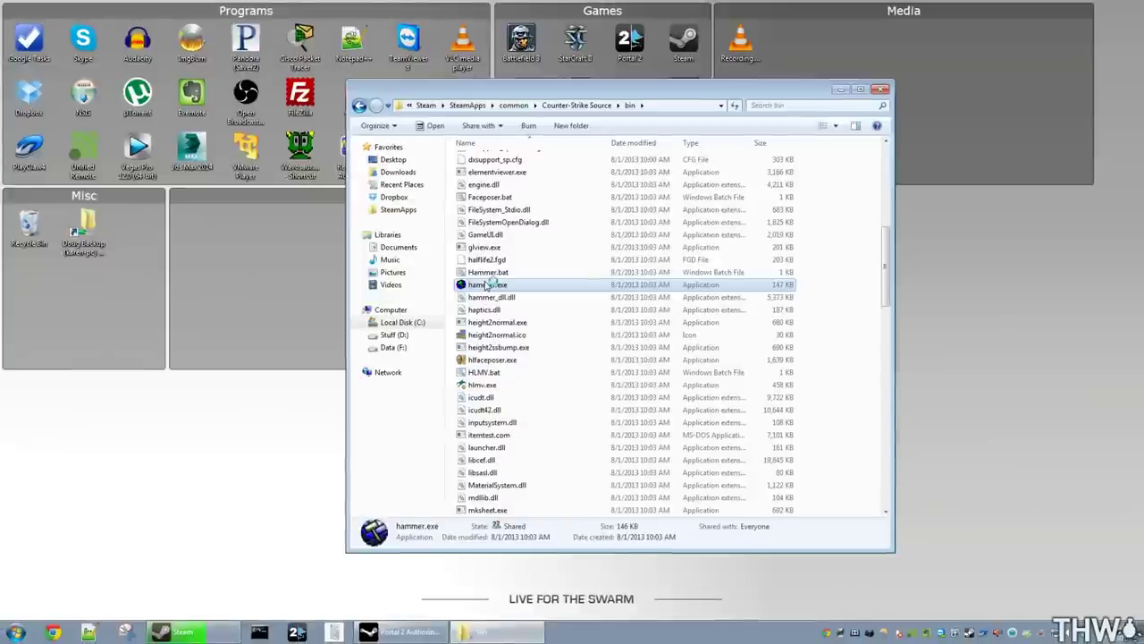
double_click(449, 279)
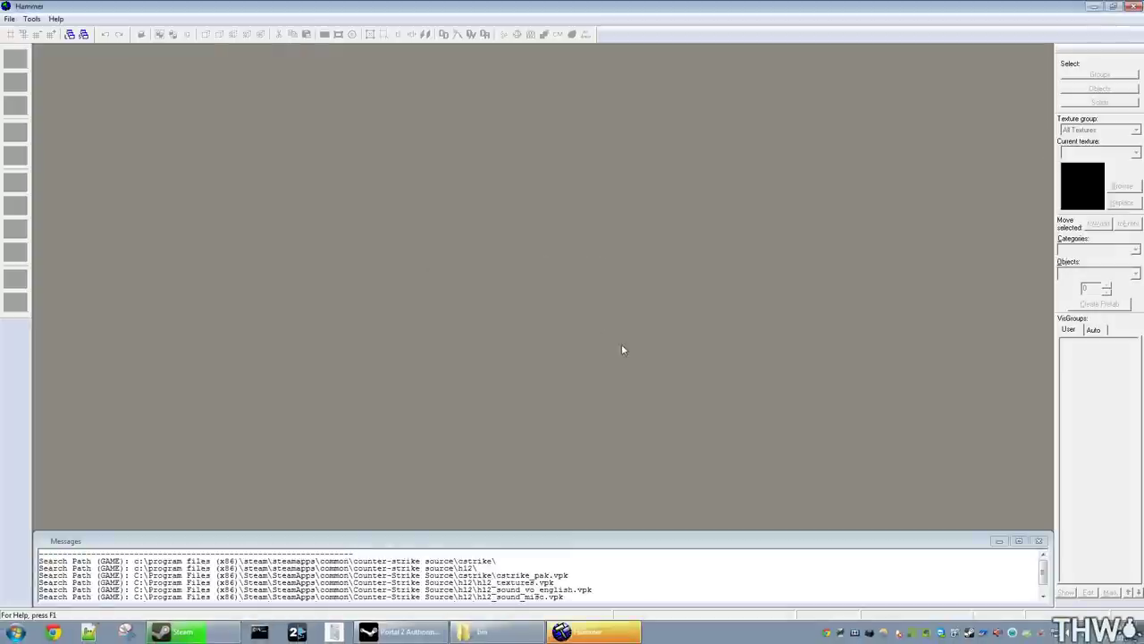
Enlarge the Messages panel, check the File menu, and close Hammer
left_click_drag(501, 531, 515, 508)
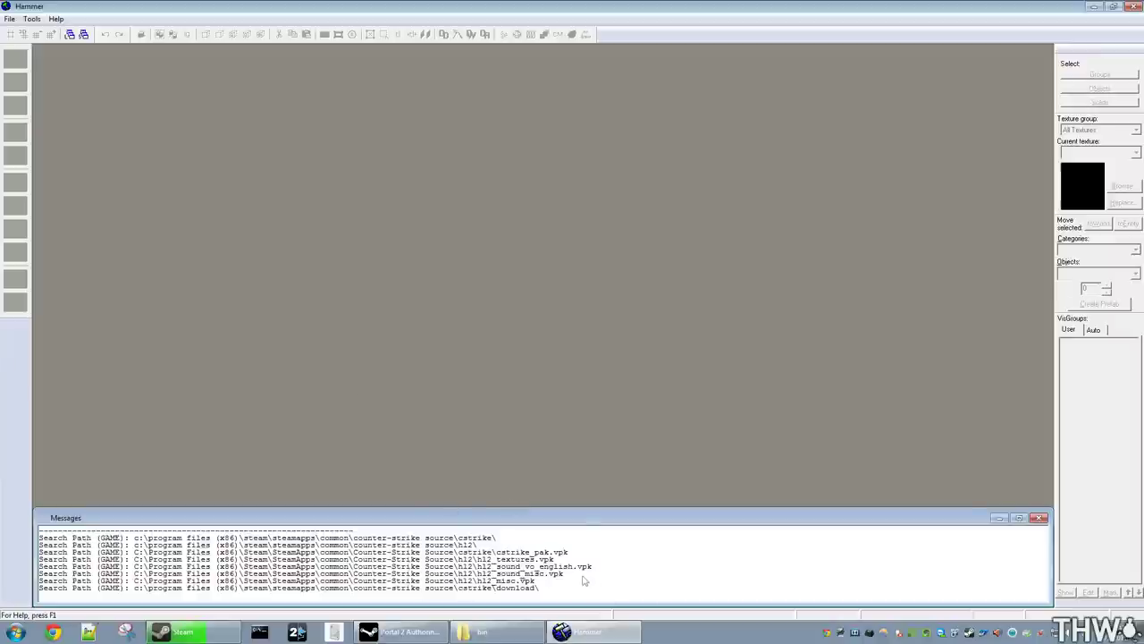
left_click(9, 19)
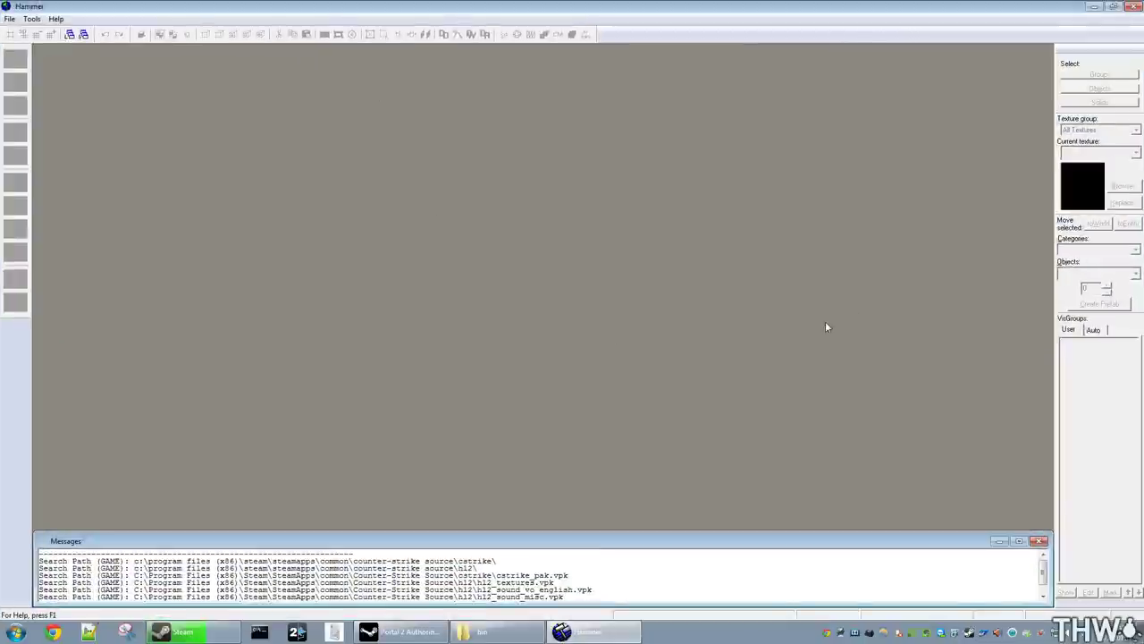
left_click(1134, 6)
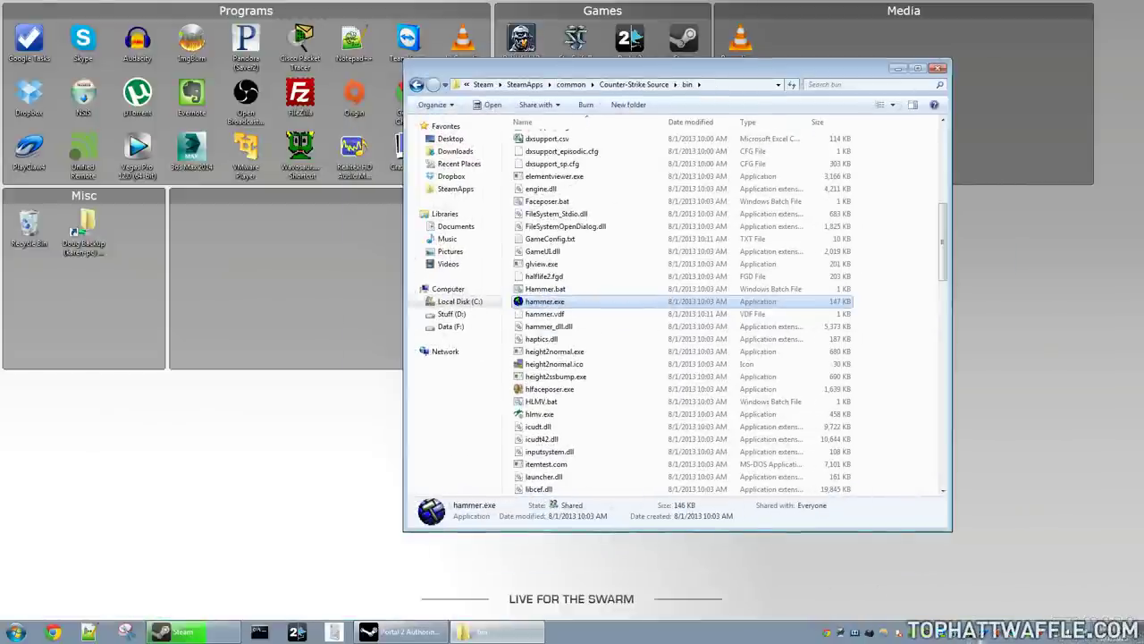
Start the Source SDK from the Steam library
left_click(972, 636)
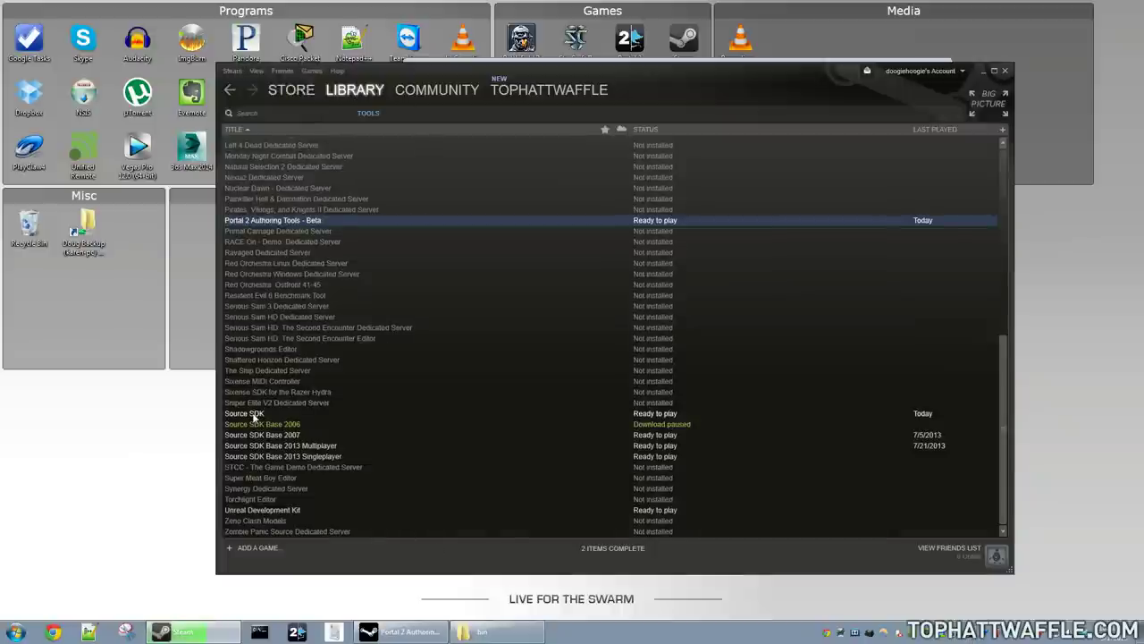
double_click(255, 415)
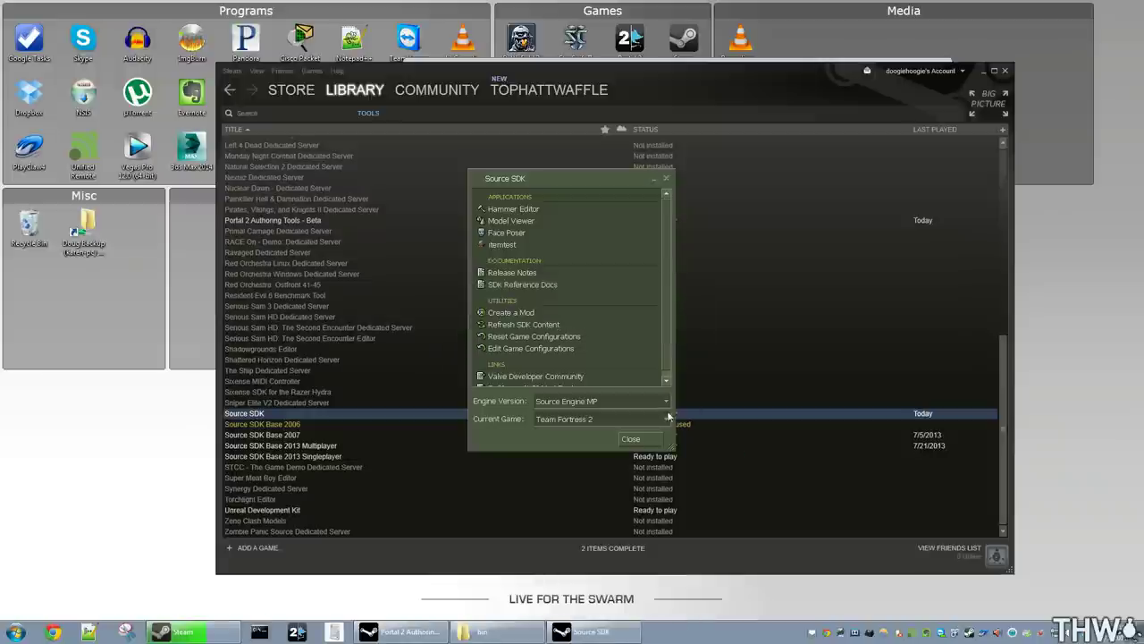
double_click(511, 272)
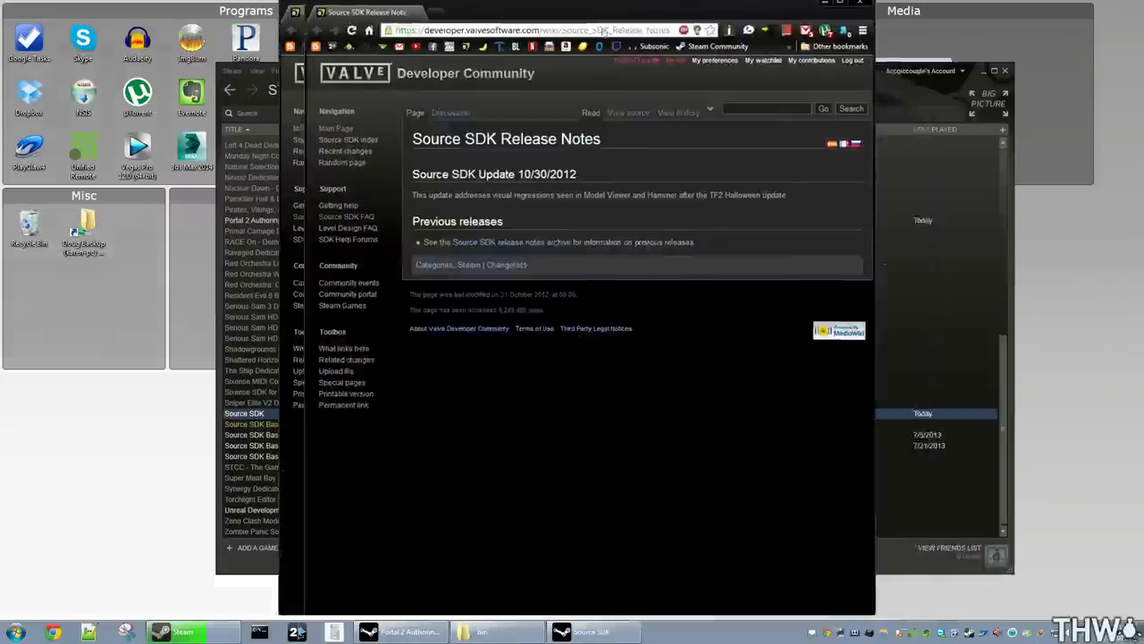
left_click_drag(483, 169, 430, 169)
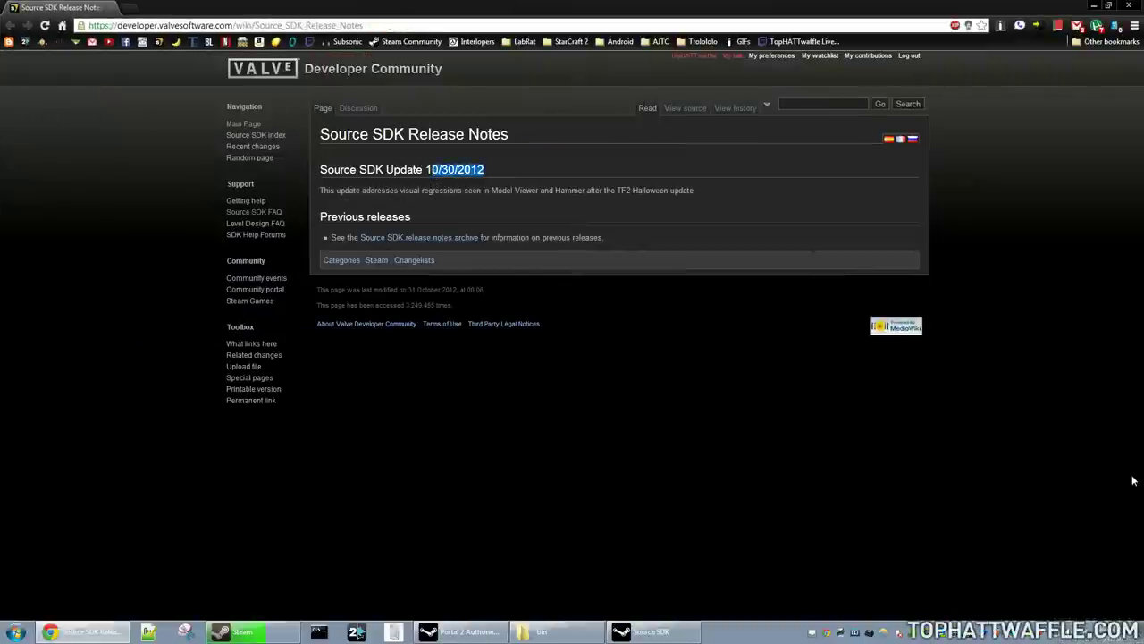
left_click(1031, 431)
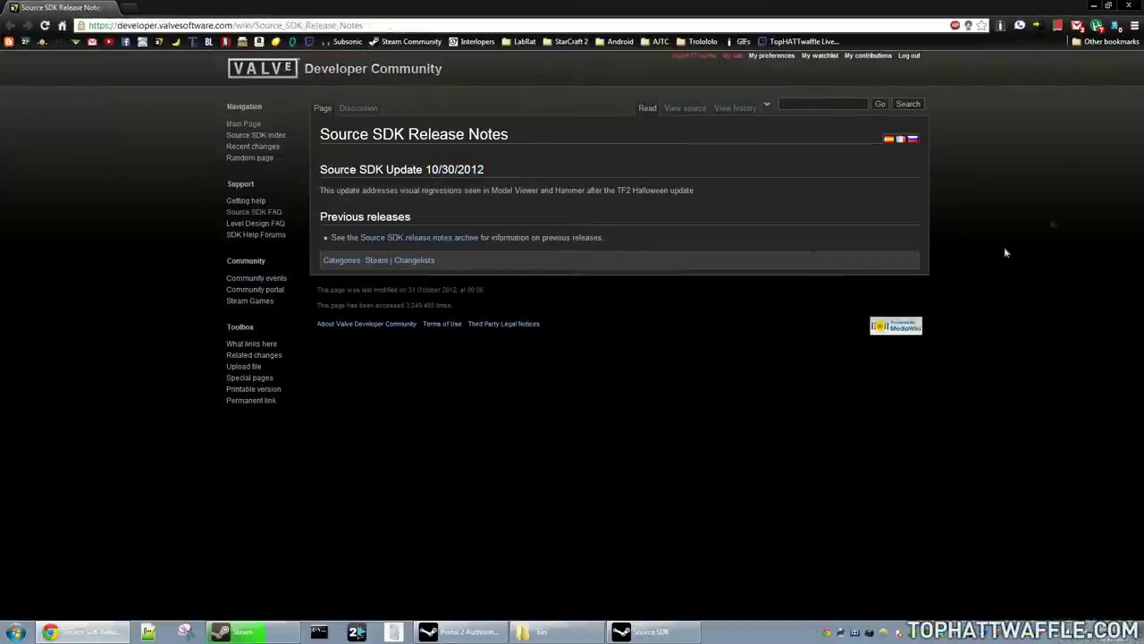
left_click(1129, 5)
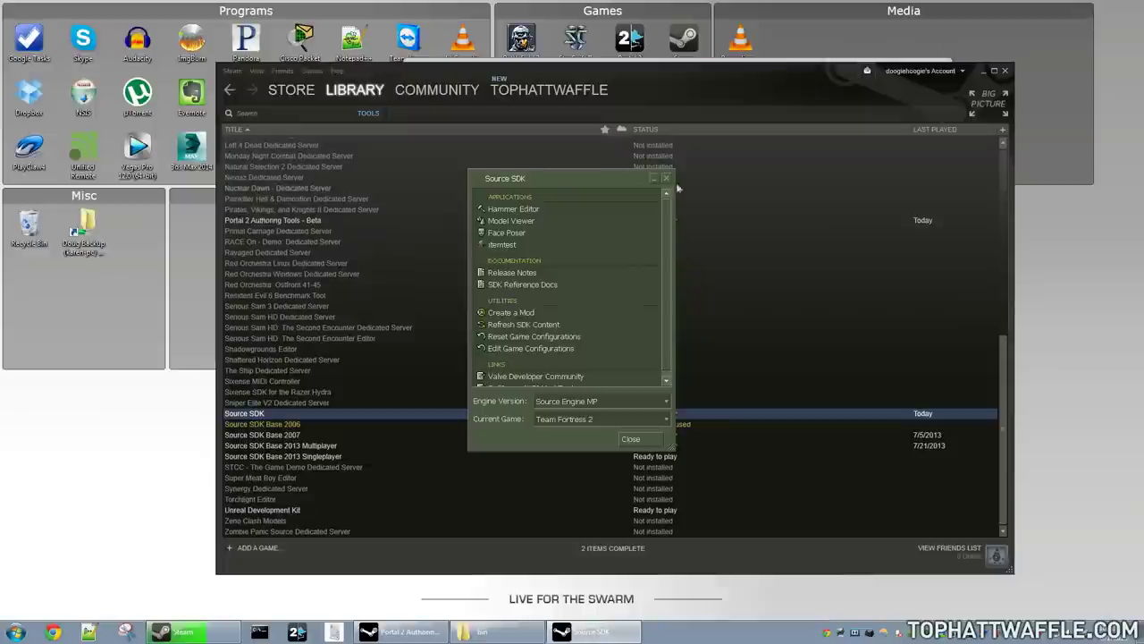
Choose Source Engine 2009 as engine version and Half-Life 2 as current game, then close the SDK
left_click(590, 401)
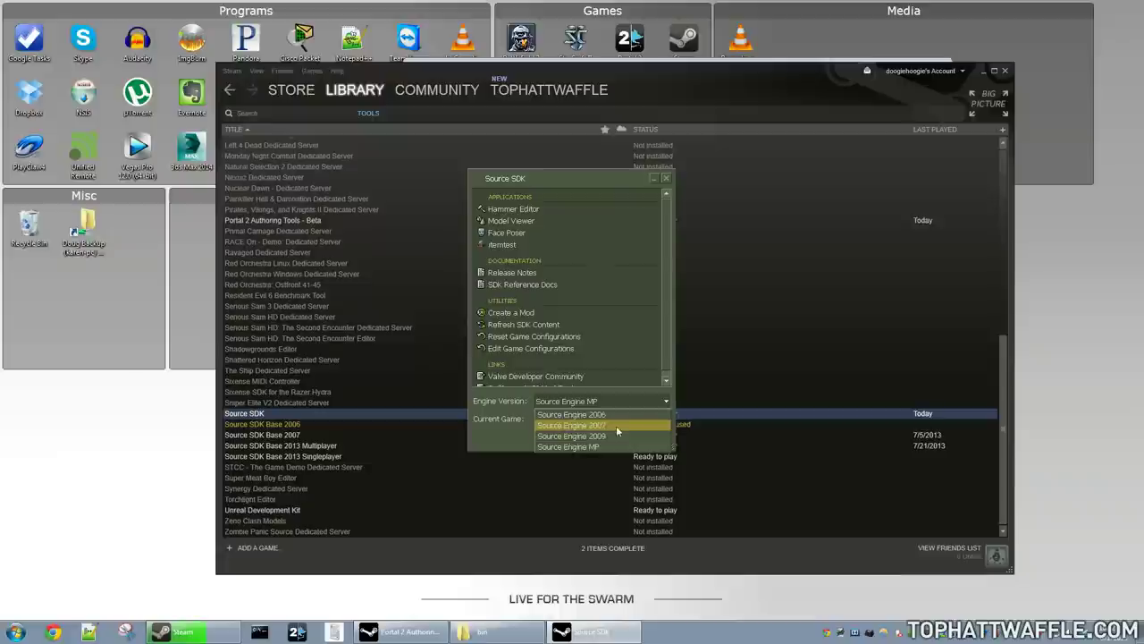
left_click(598, 424)
left_click(623, 404)
left_click(598, 413)
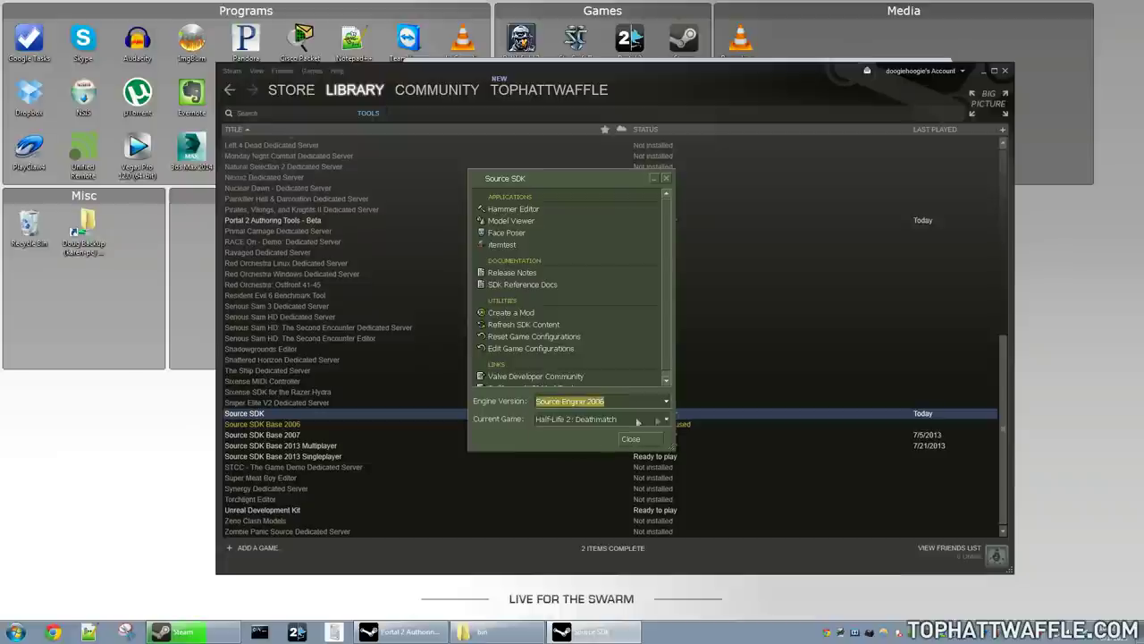
left_click(666, 420)
left_click(623, 401)
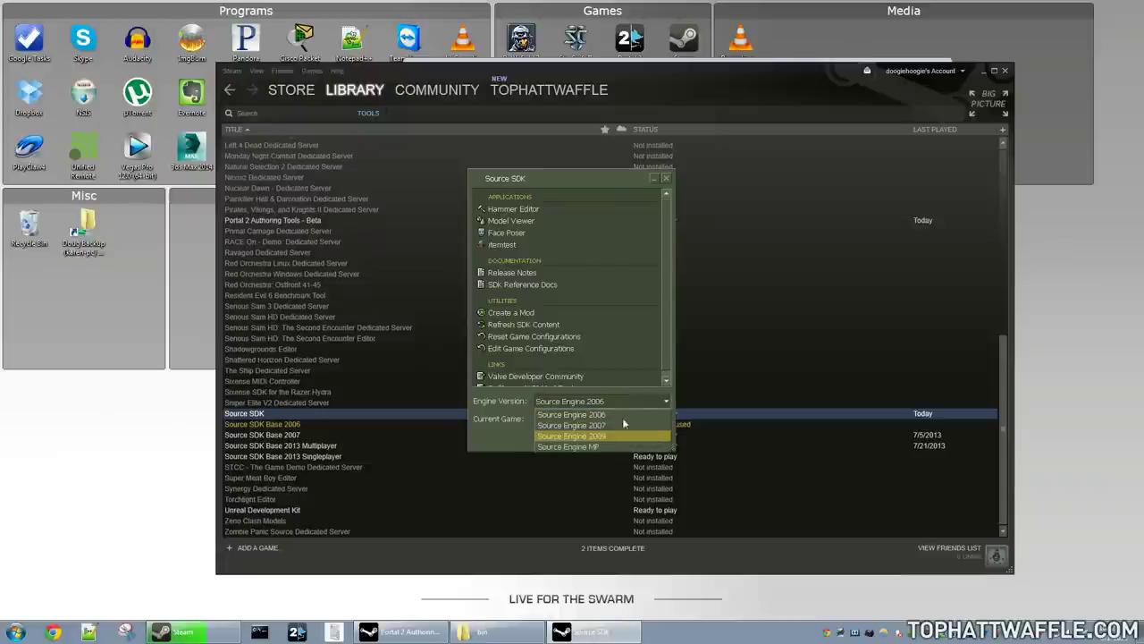
left_click(599, 452)
left_click(626, 419)
left_click(530, 443)
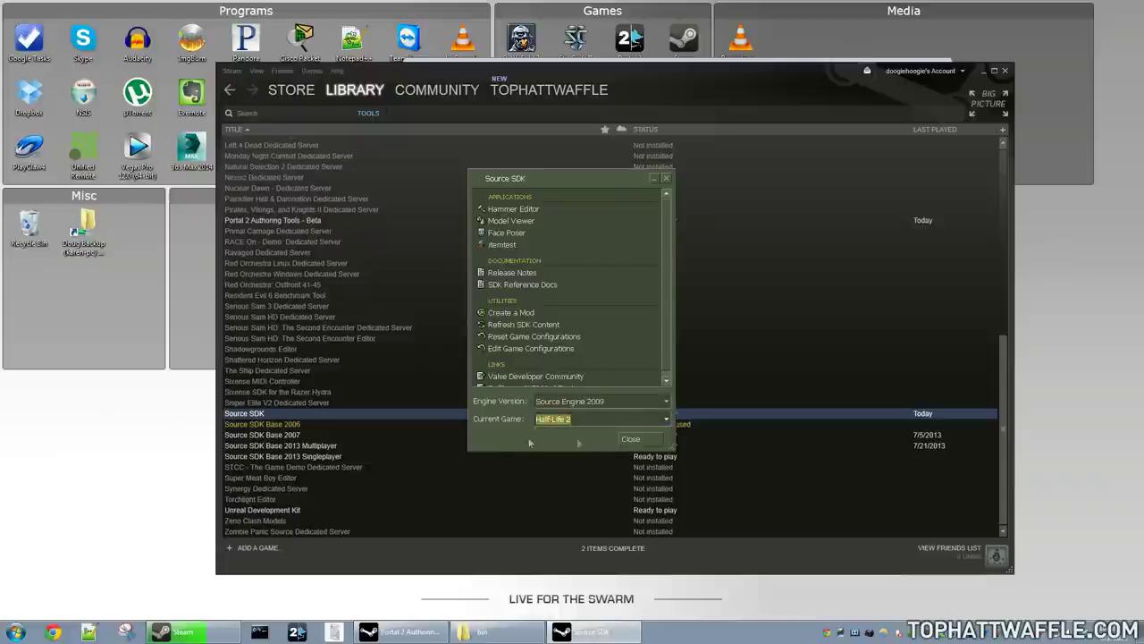
left_click(647, 440)
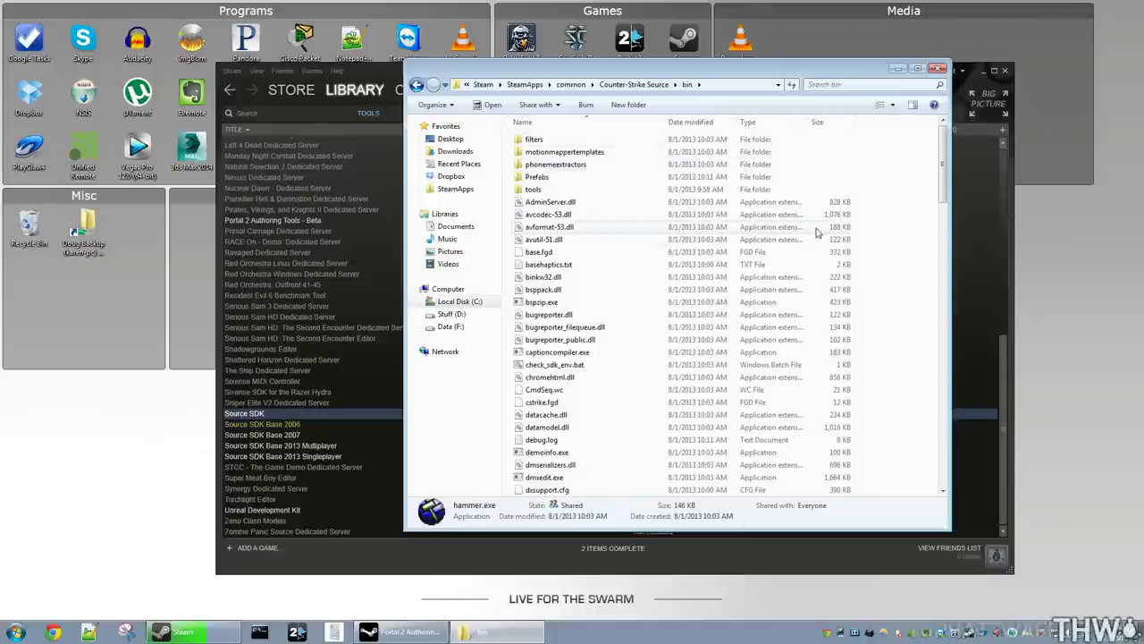
Relaunch hammer.exe and confirm the Counter-Strike: Source game configuration
left_click(895, 325)
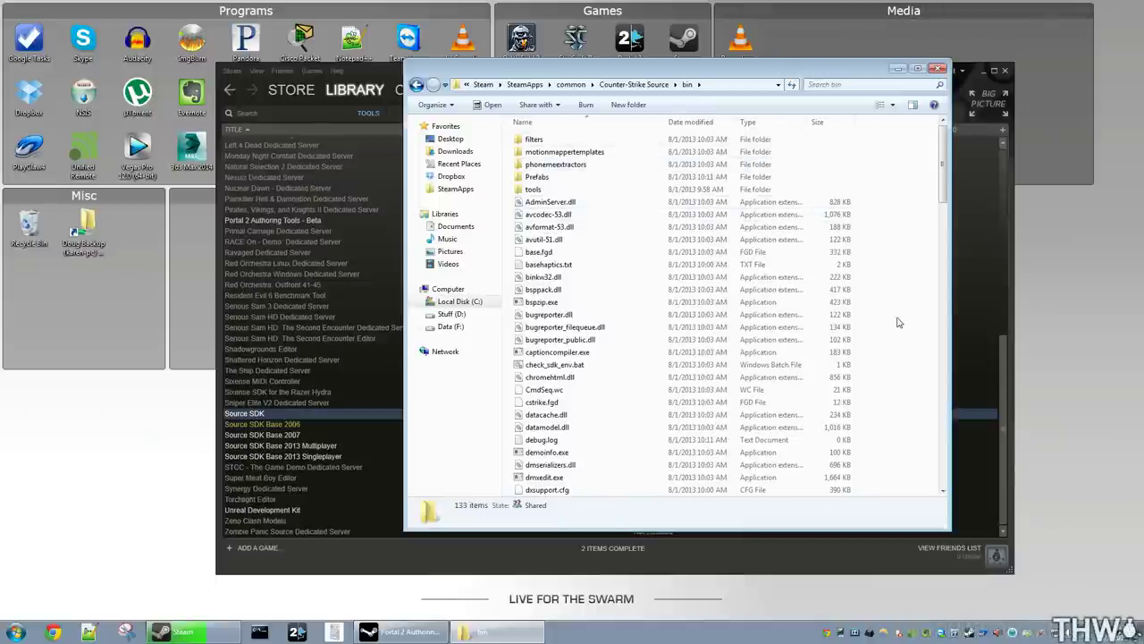
scroll(895, 325, "down", 4)
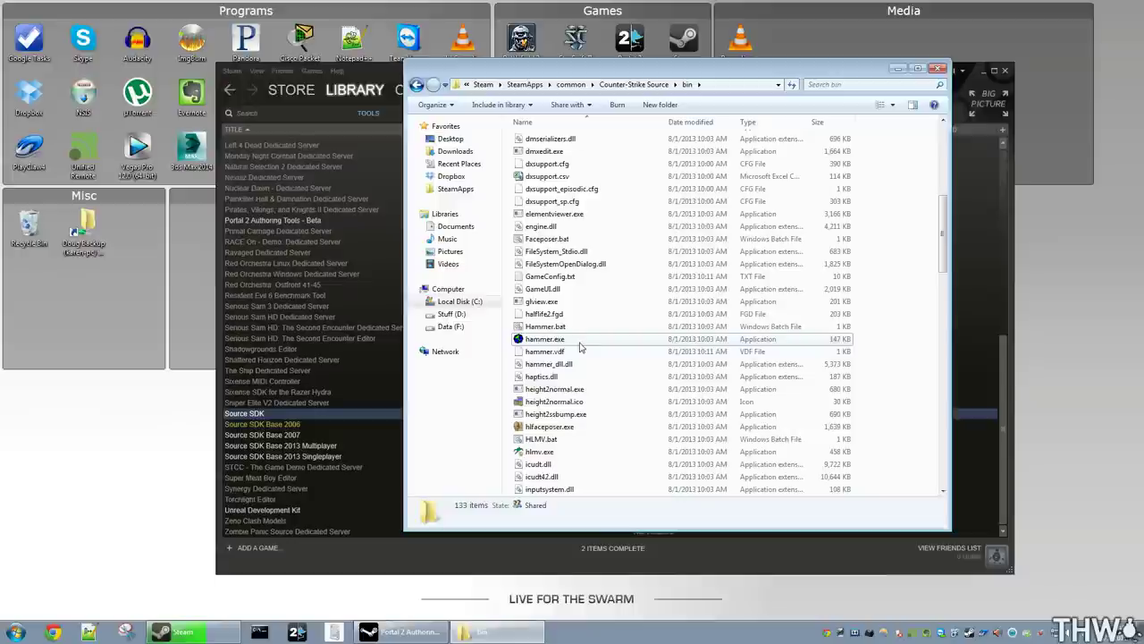
double_click(579, 347)
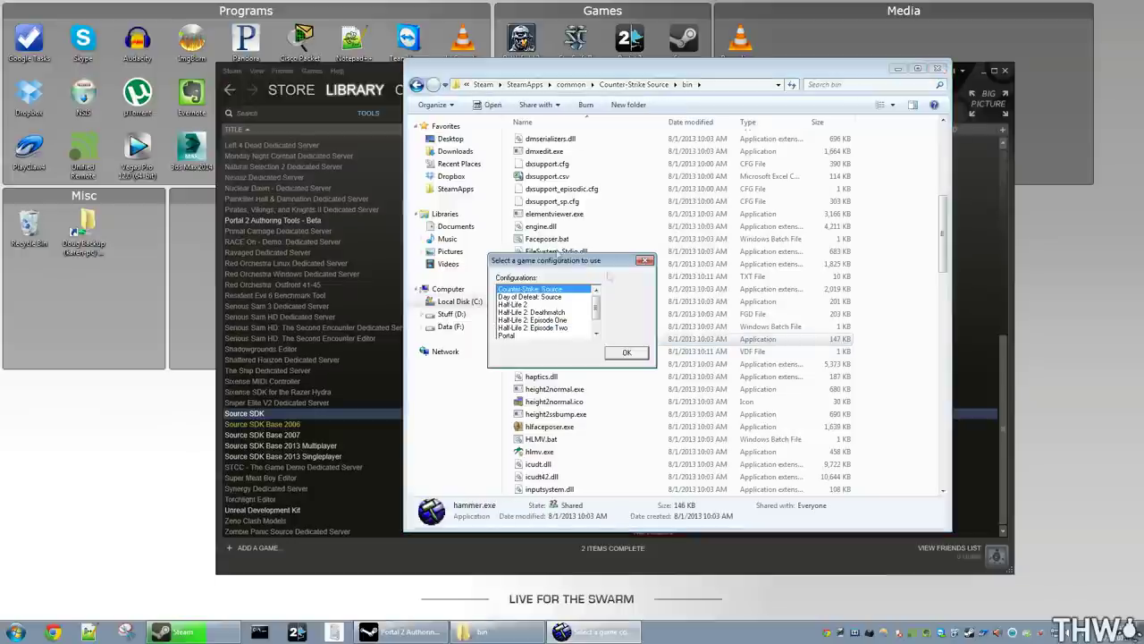
left_click_drag(512, 264, 519, 276)
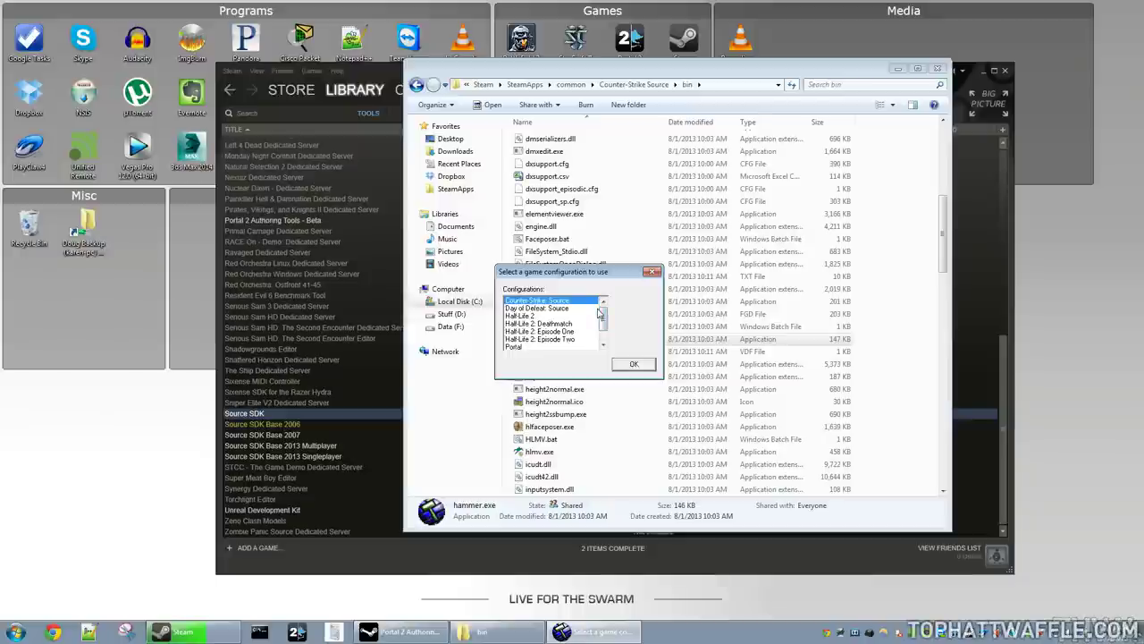
key("Return")
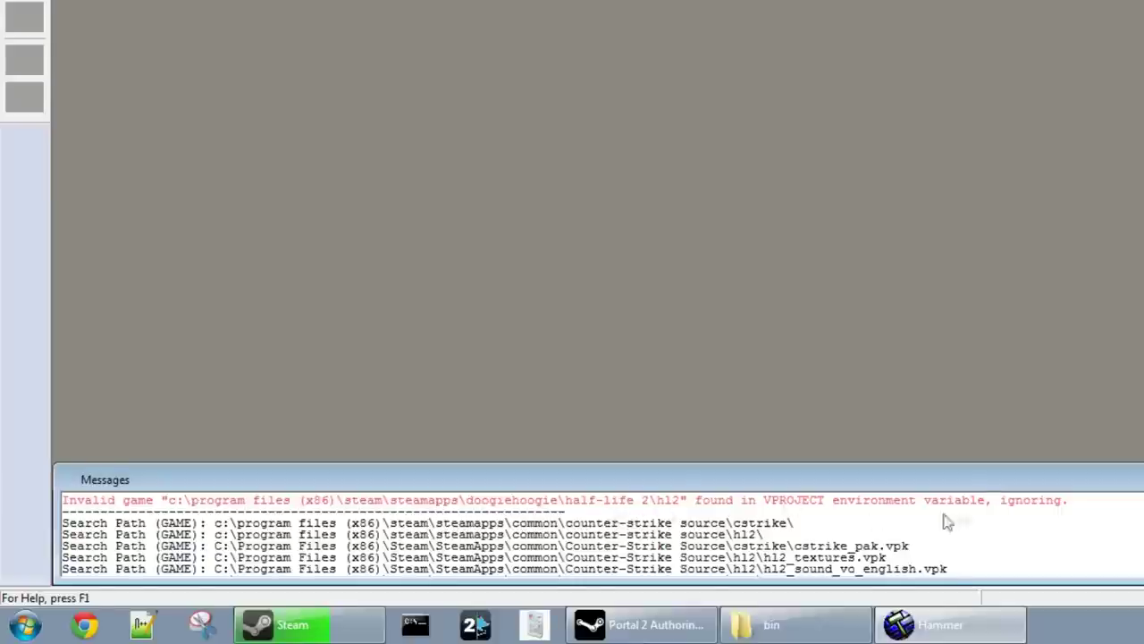
Review Hammer's Tools > Options configuration and cancel without changes
left_click(31, 18)
left_click(52, 44)
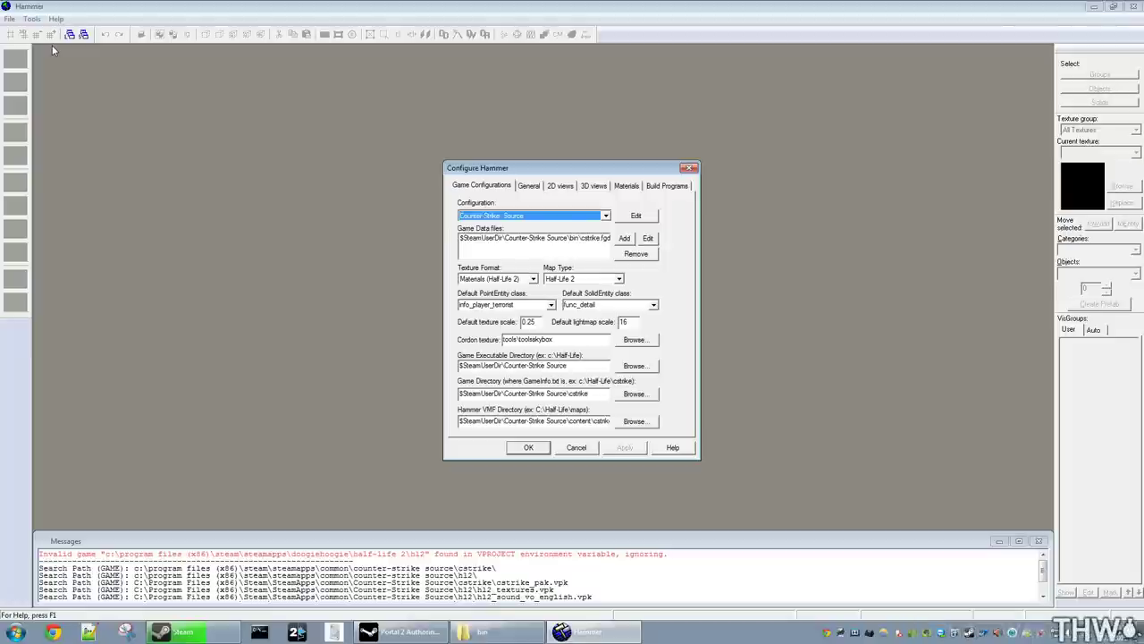
left_click(577, 447)
Close Hammer and open the computer's System properties page
left_click(1132, 6)
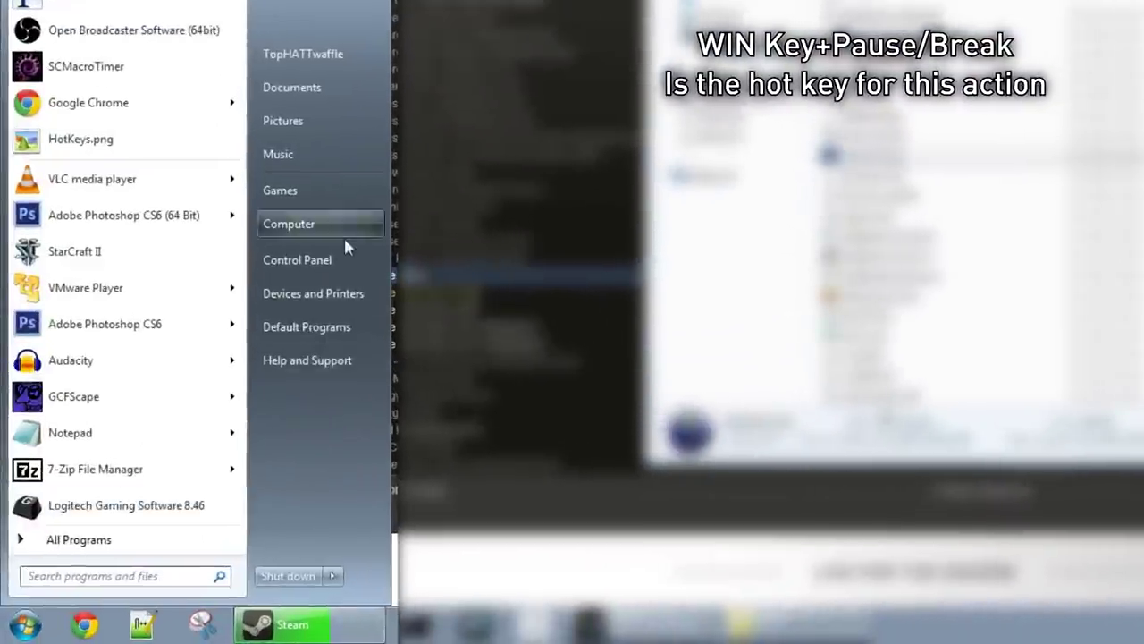
right_click(268, 223)
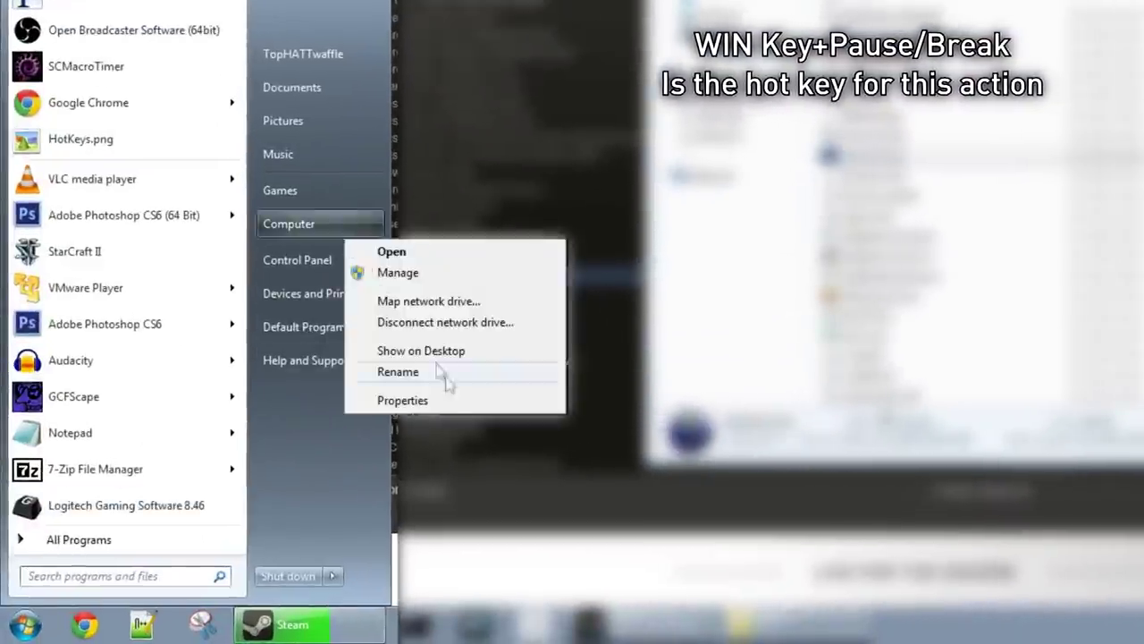
left_click(380, 400)
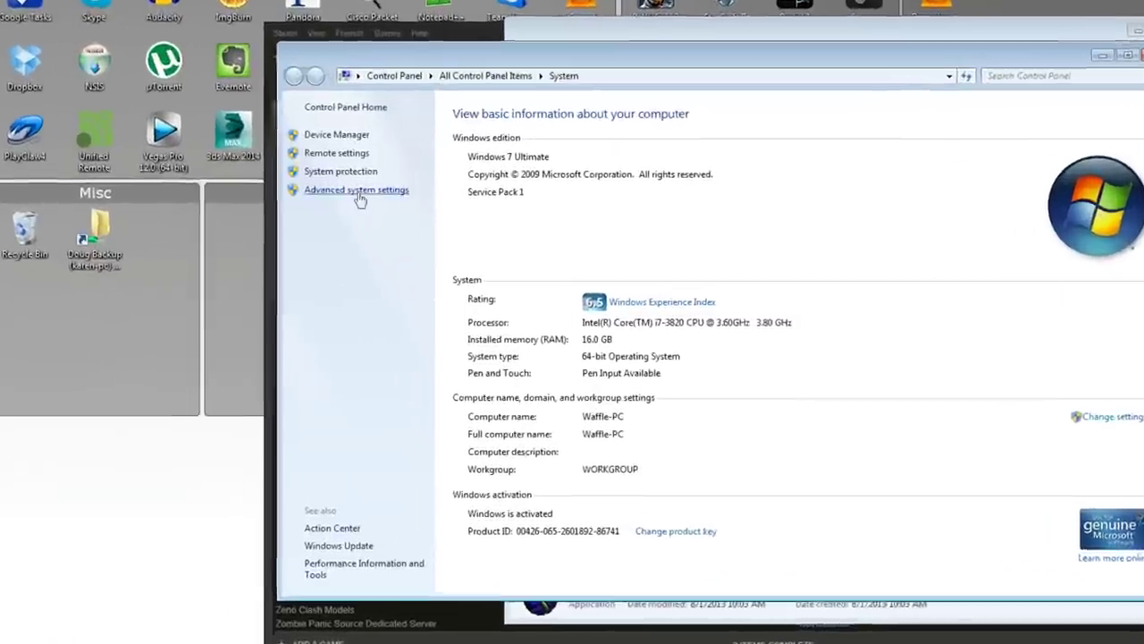
Open the VProject user variable from Advanced system settings > Environment Variables and select its value
left_click(358, 191)
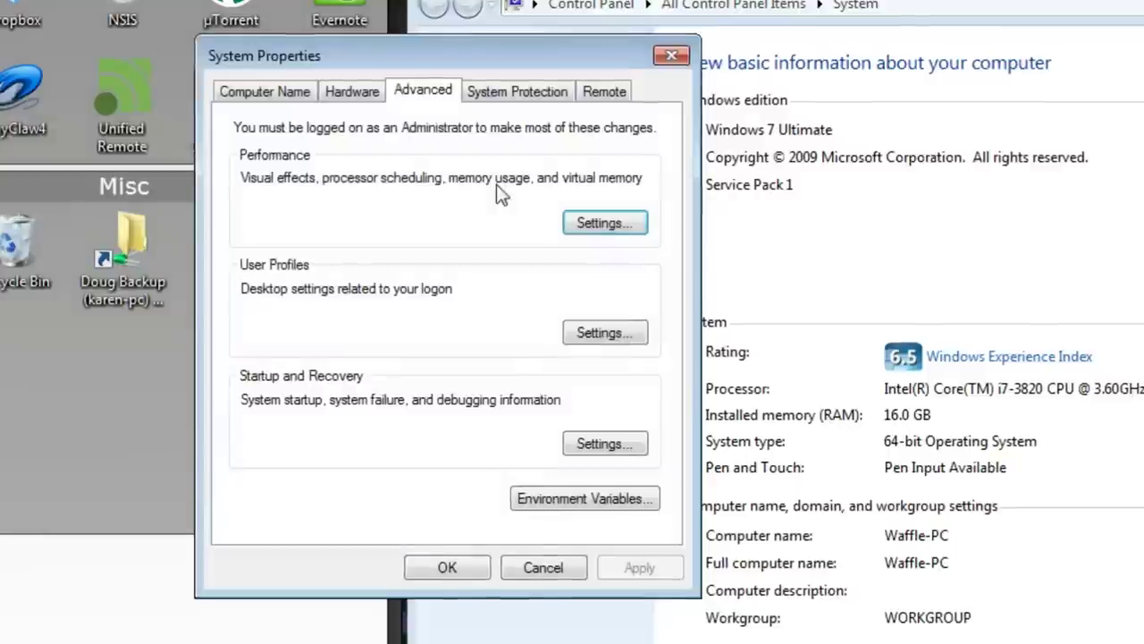
left_click(583, 501)
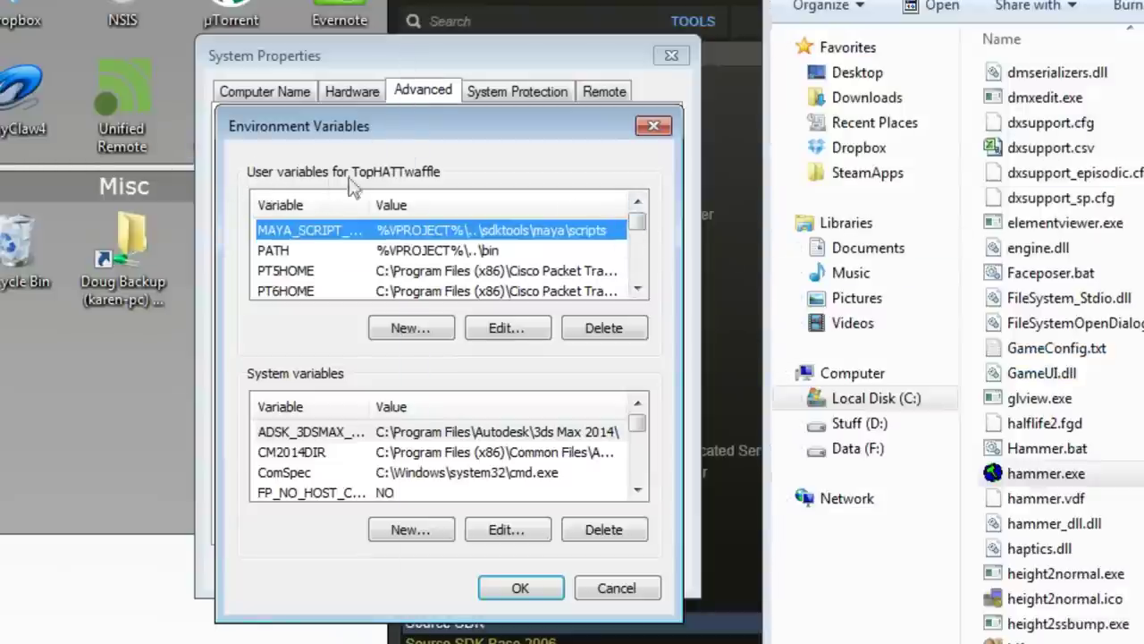
left_click(637, 288)
left_click(637, 288)
left_click(637, 288)
left_click(636, 288)
left_click(636, 288)
left_click(637, 287)
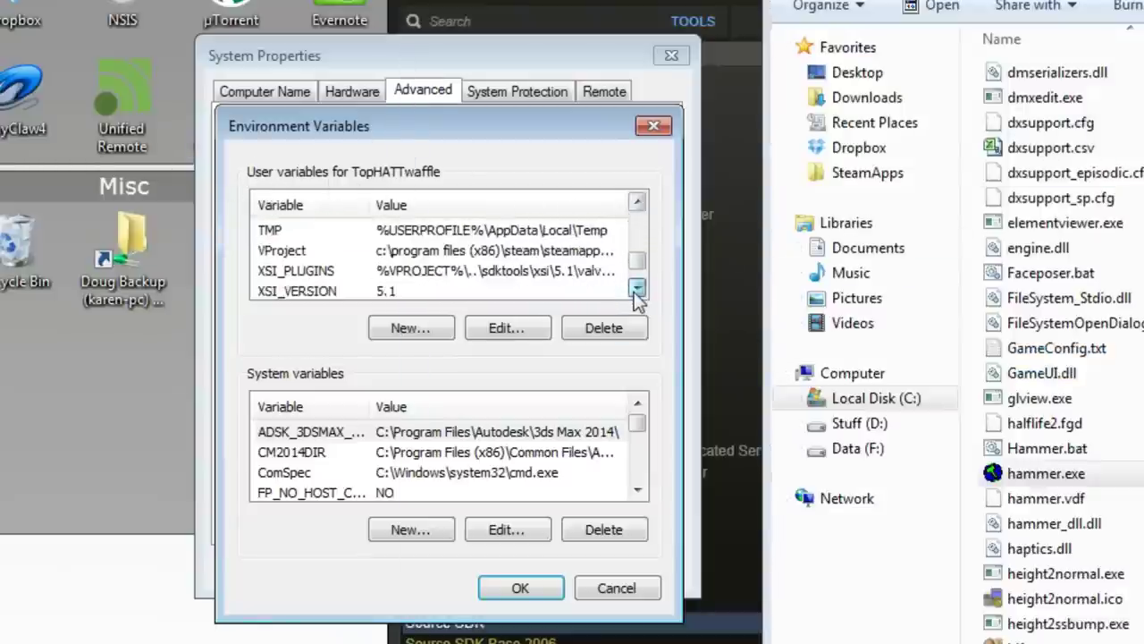
left_click(358, 250)
left_click(490, 344)
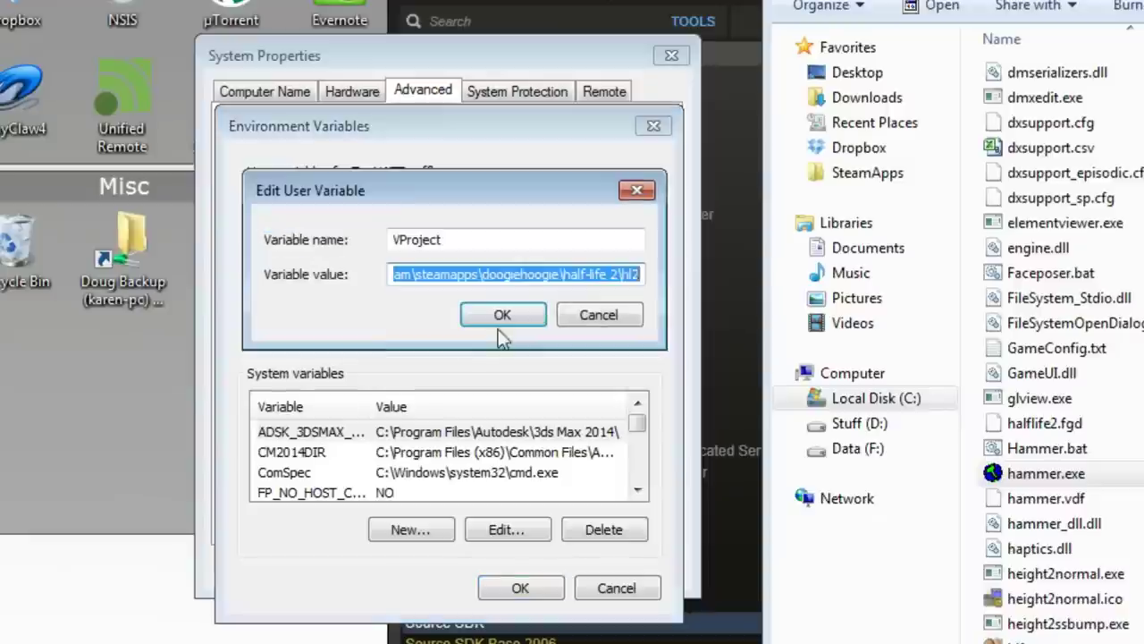
left_click(605, 277)
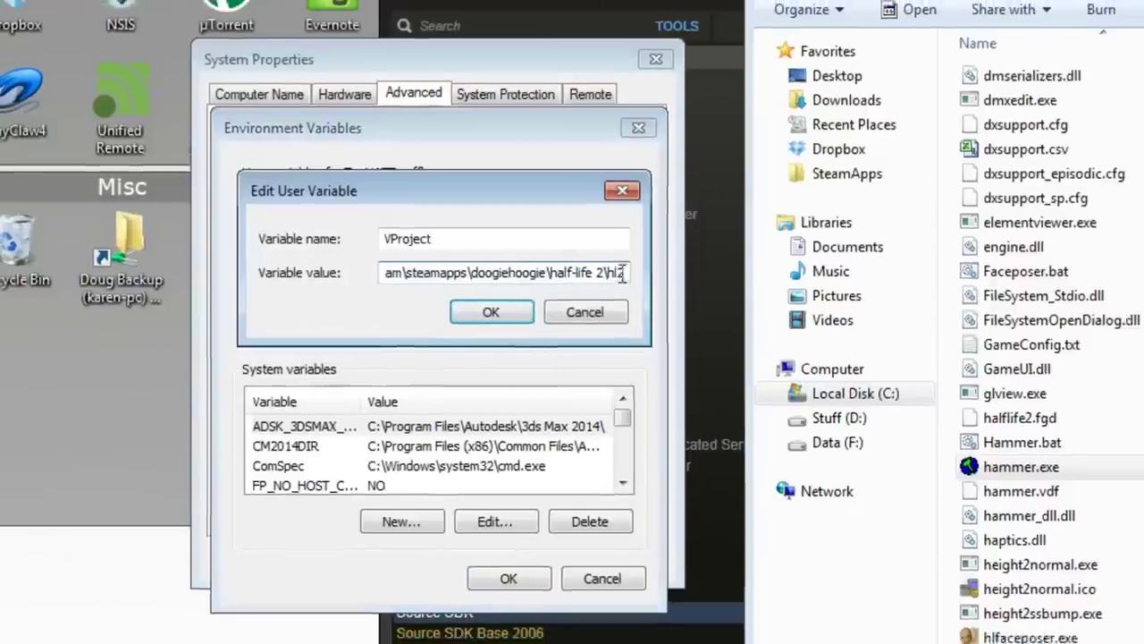
key("ctrl+a")
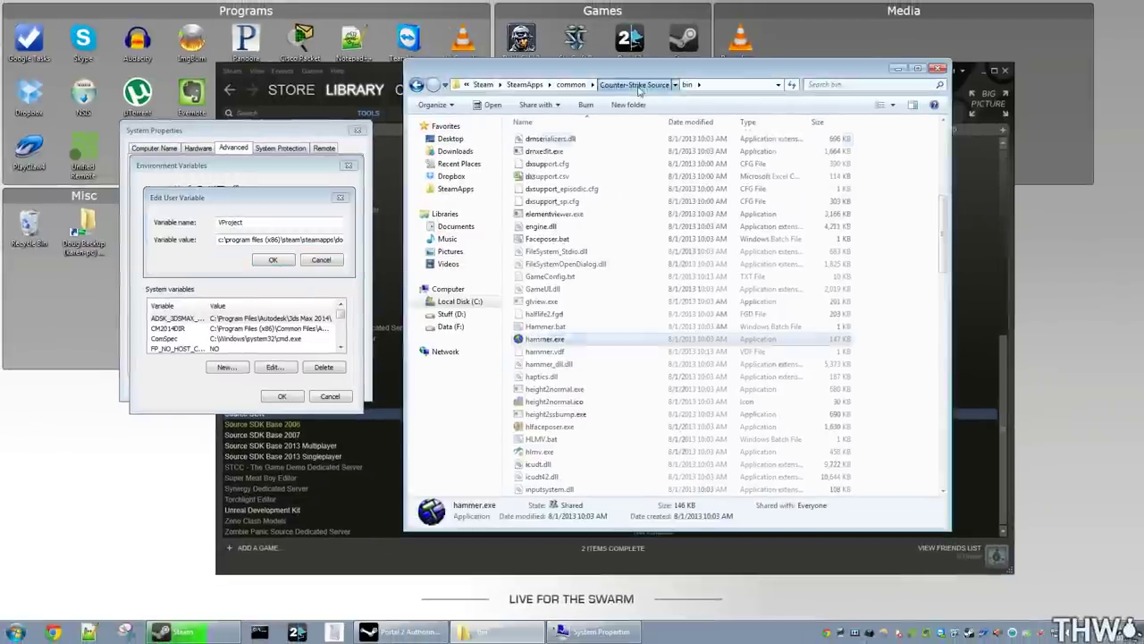
Copy the Counter-Strike Source\cstrike folder path from the Explorer address bar
left_click(662, 77)
double_click(535, 165)
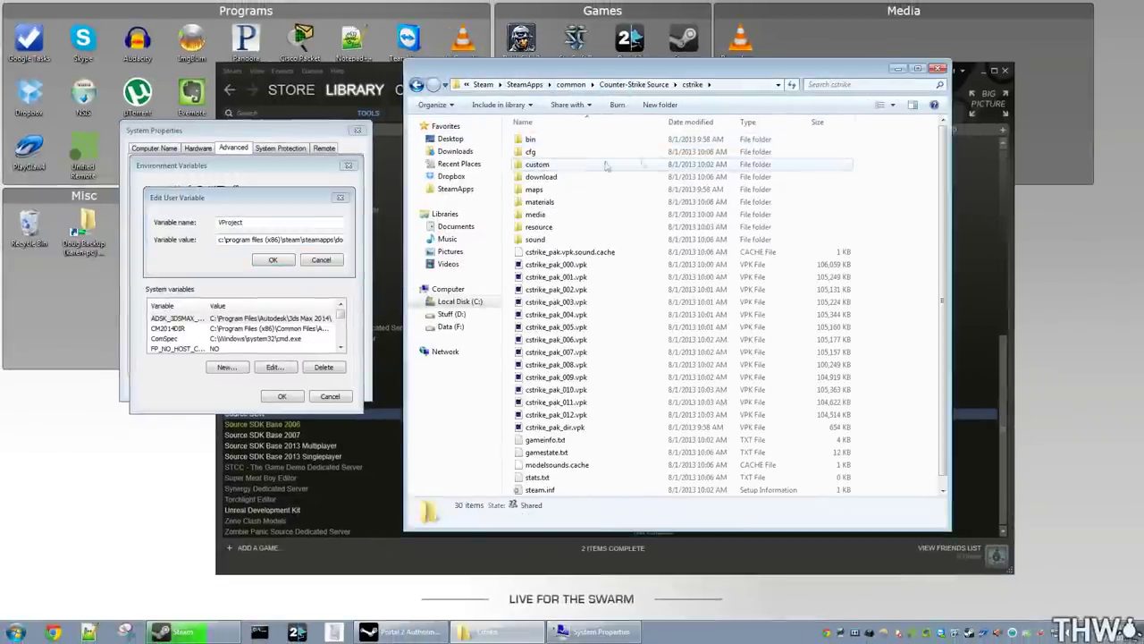
left_click(545, 426)
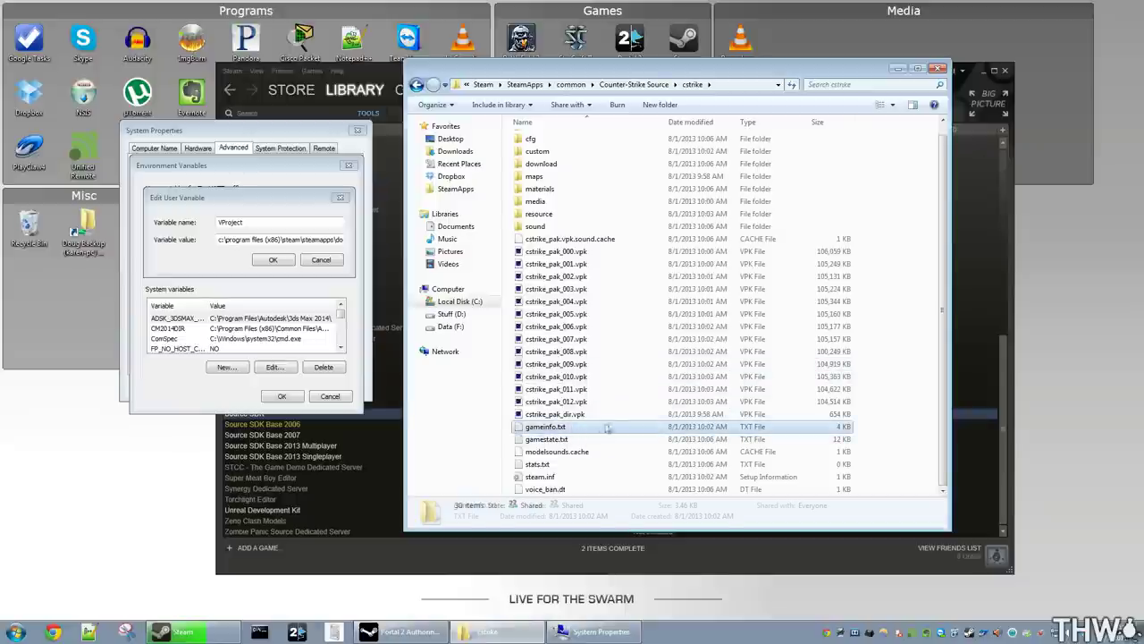
left_click(706, 84)
right_click(708, 86)
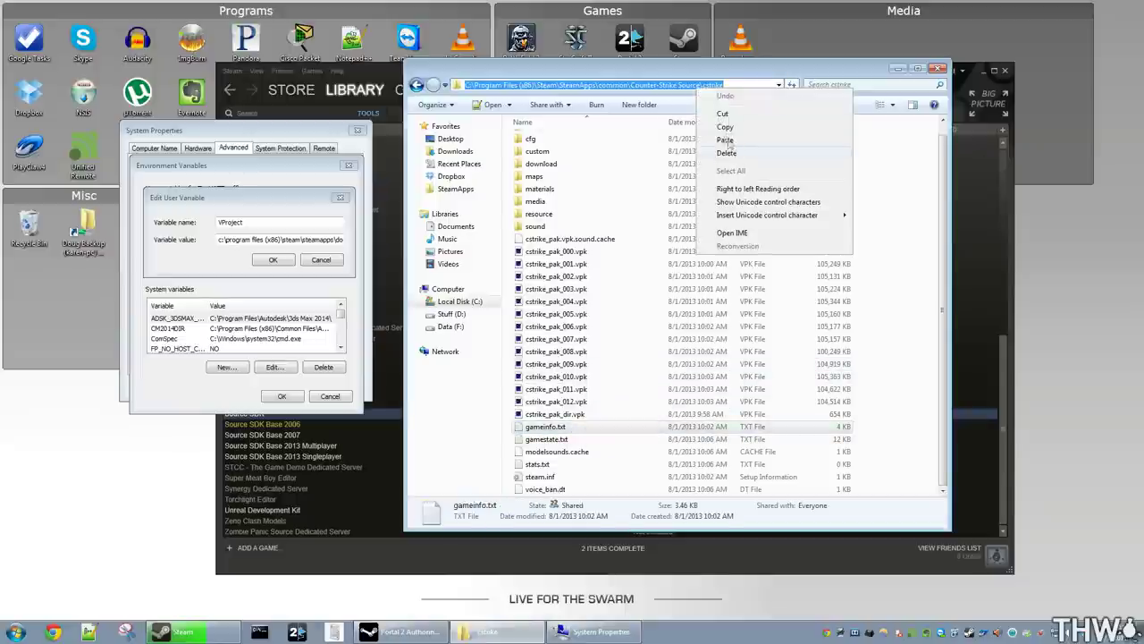
left_click(725, 127)
Paste the cstrike path as VProject's value and confirm all System Properties dialogs
left_click(310, 238)
key("ctrl+a")
right_click(310, 238)
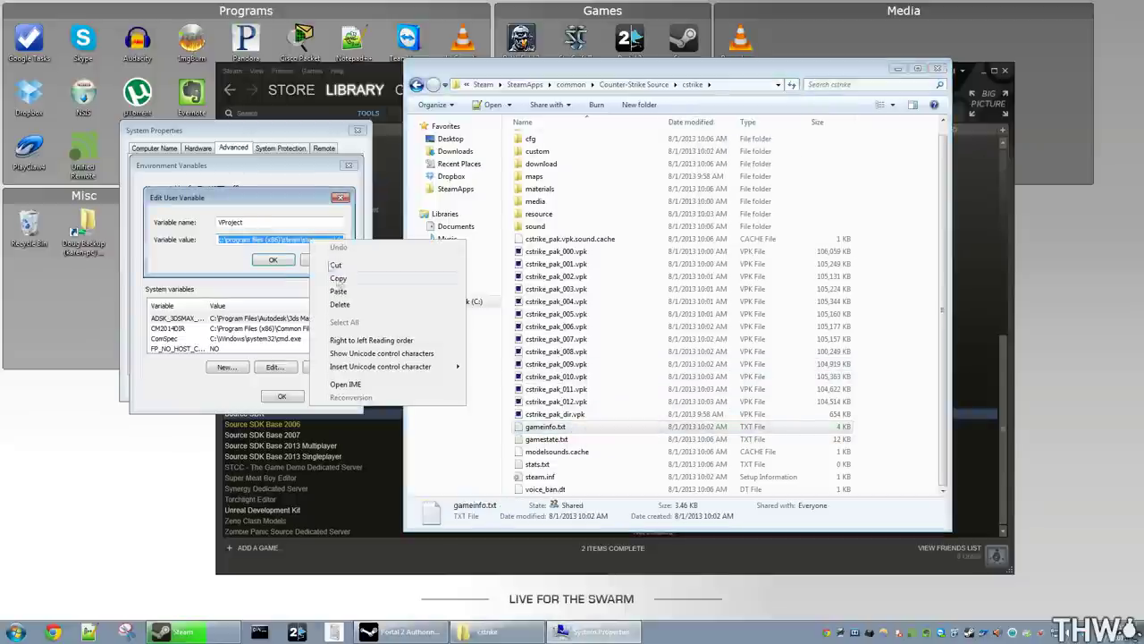
left_click(351, 296)
left_click(286, 259)
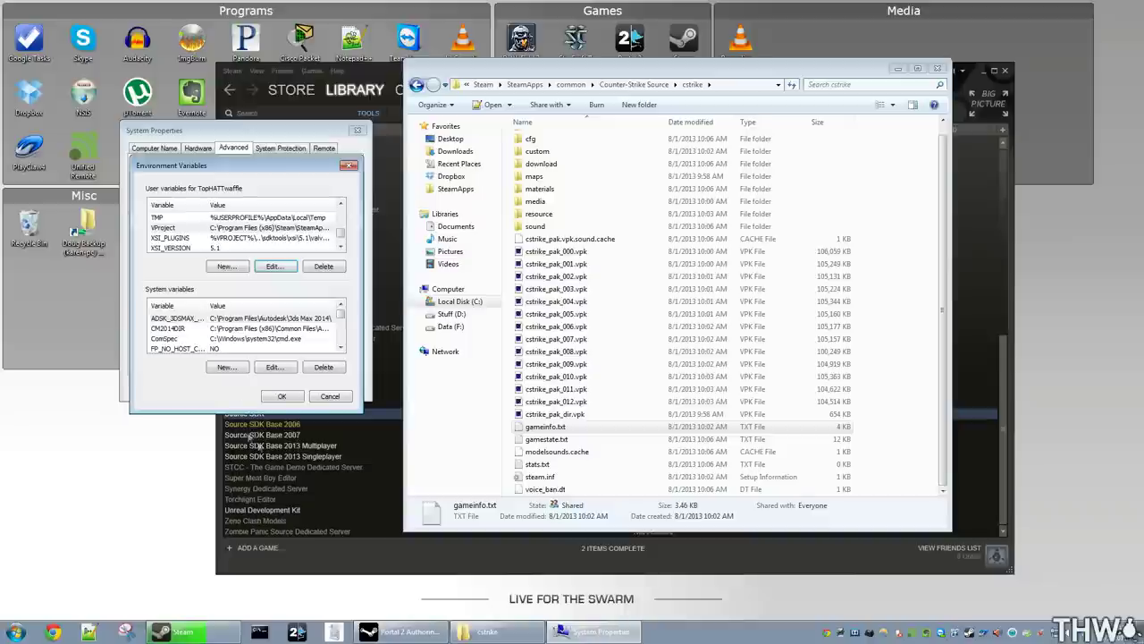
left_click(282, 396)
left_click(251, 394)
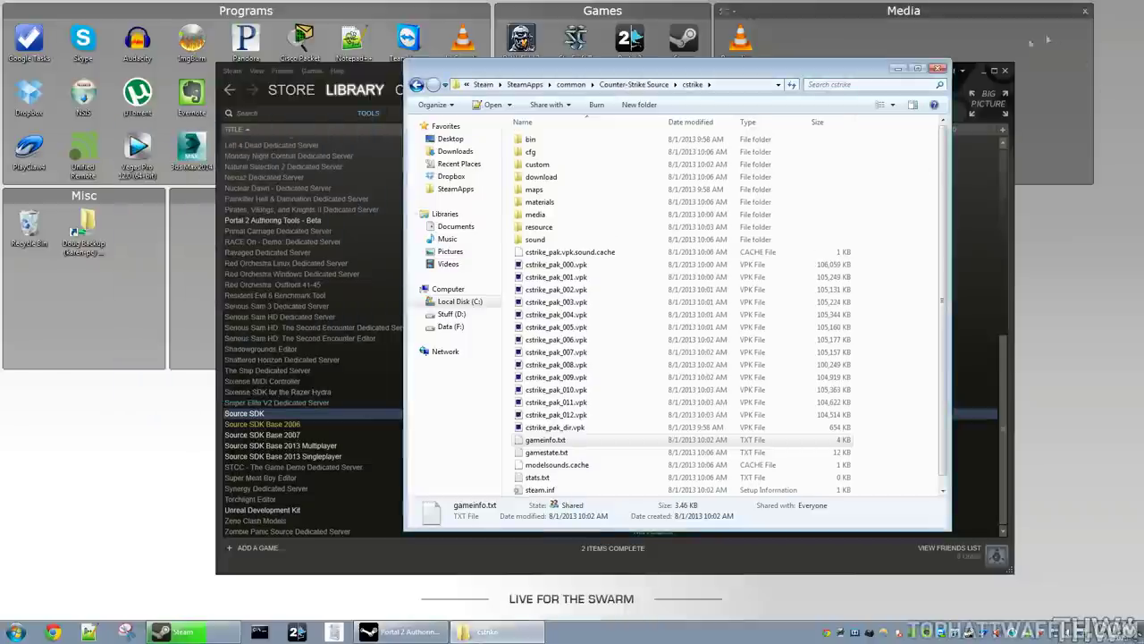
left_click_drag(671, 68, 766, 99)
Launch Hammer World Editor for Portal 2 from hammer.exe in the bin folder
double_click(630, 170)
scroll(703, 414, "down", 4)
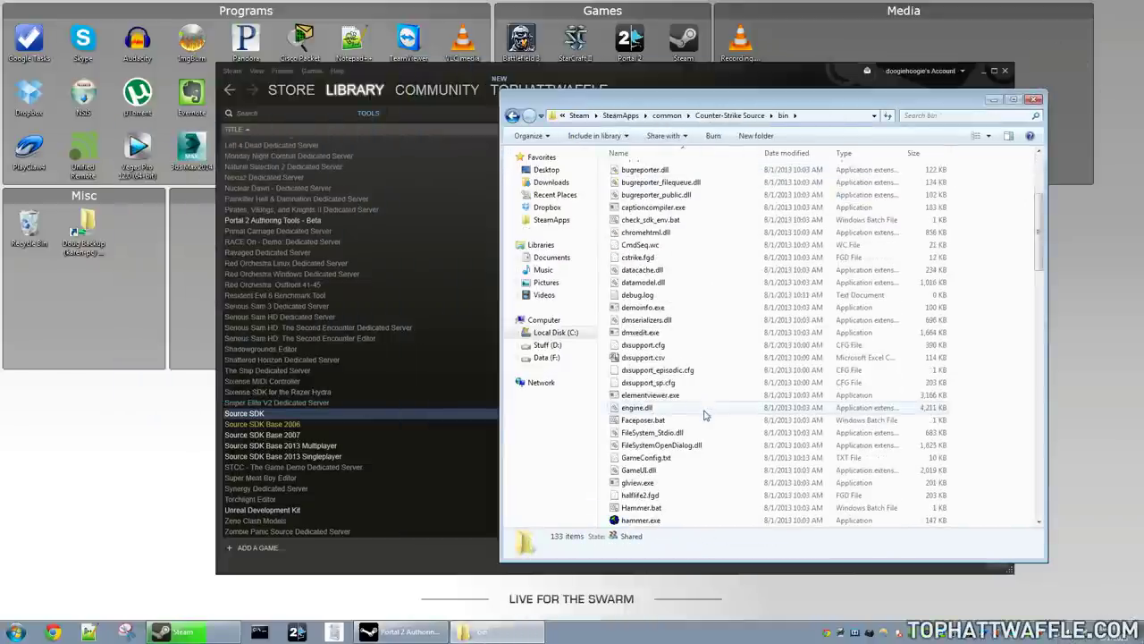
double_click(703, 414)
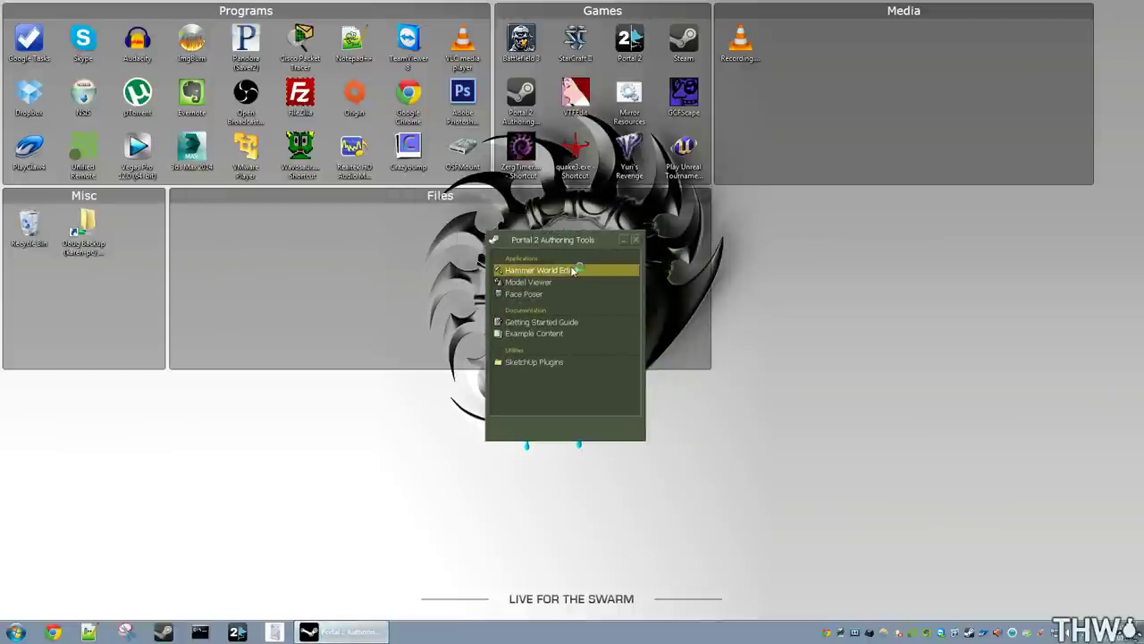
double_click(571, 268)
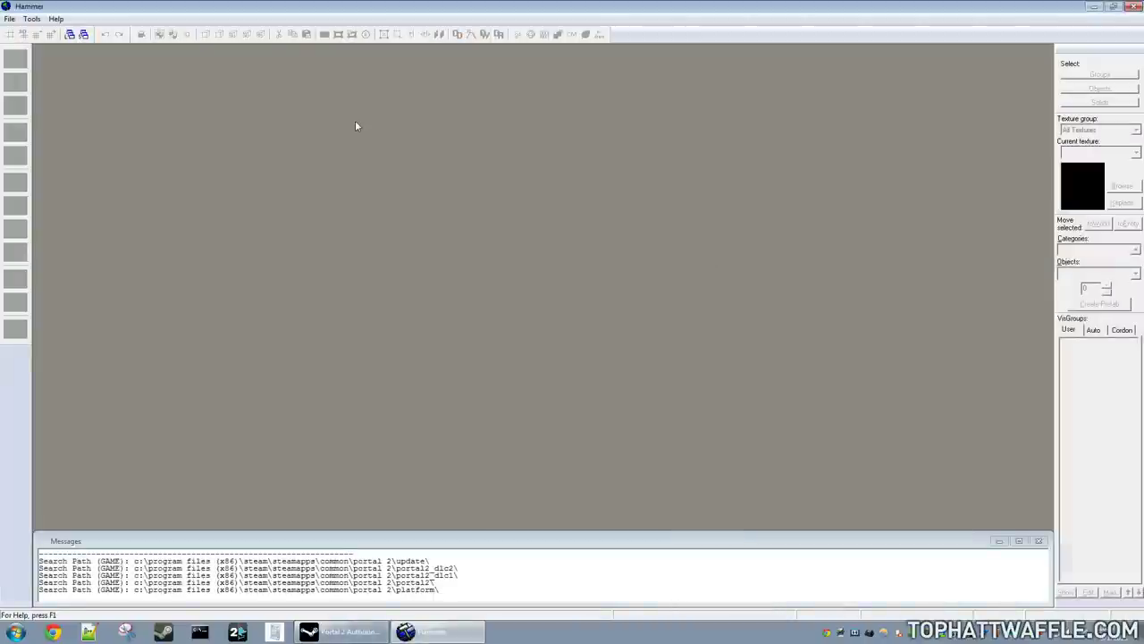
left_click(8, 19)
Start a new empty map, float the VisGroups panel and reposition it
left_click(22, 32)
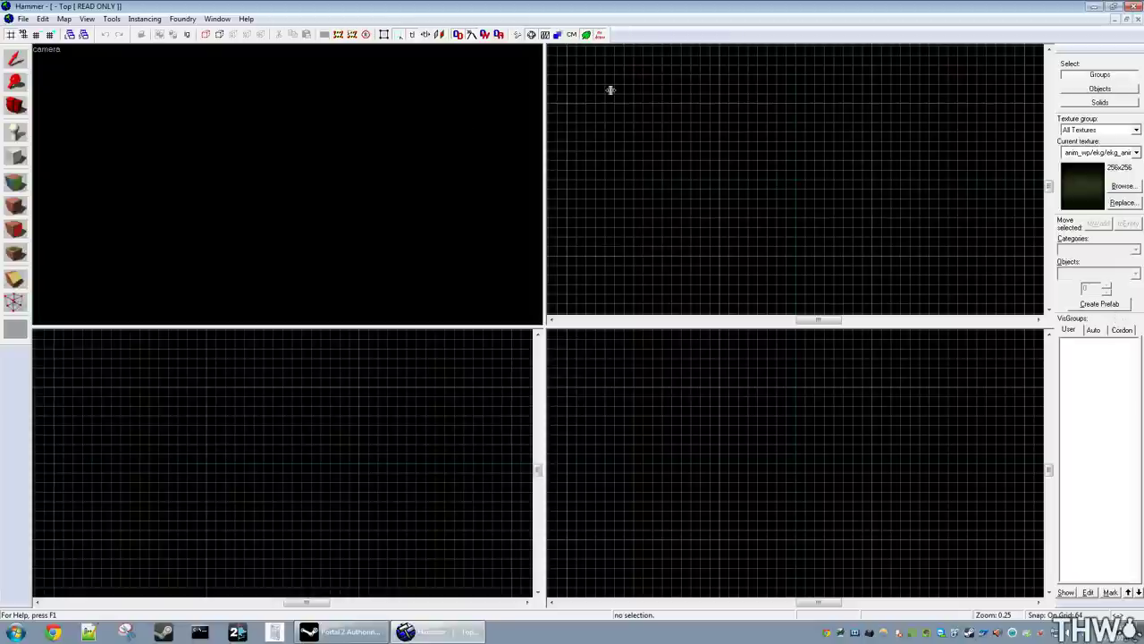
left_click_drag(1107, 323, 593, 157)
left_click_drag(593, 157, 951, 274)
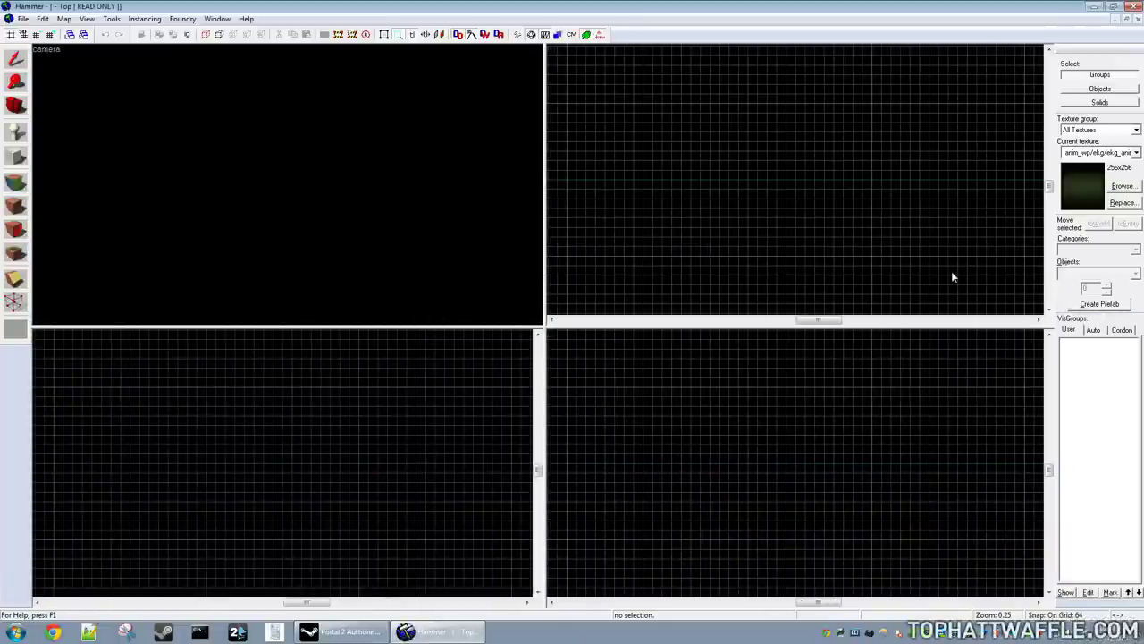
left_click(152, 239)
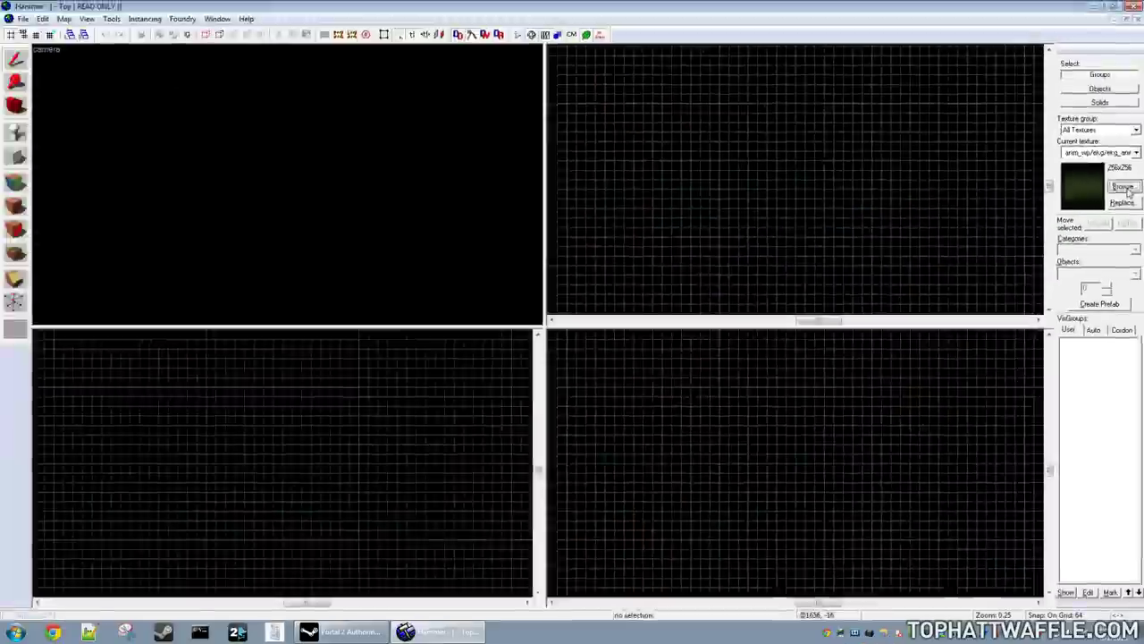
left_click(1070, 263)
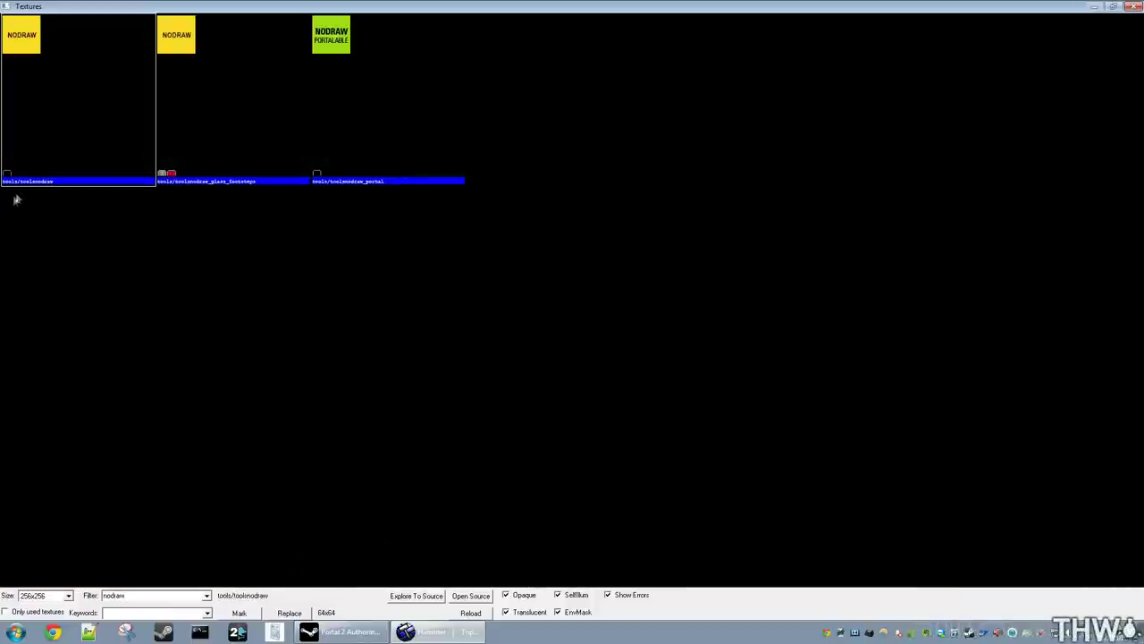
Make tools/toolsnodraw the current texture and switch to the Block tool
double_click(51, 94)
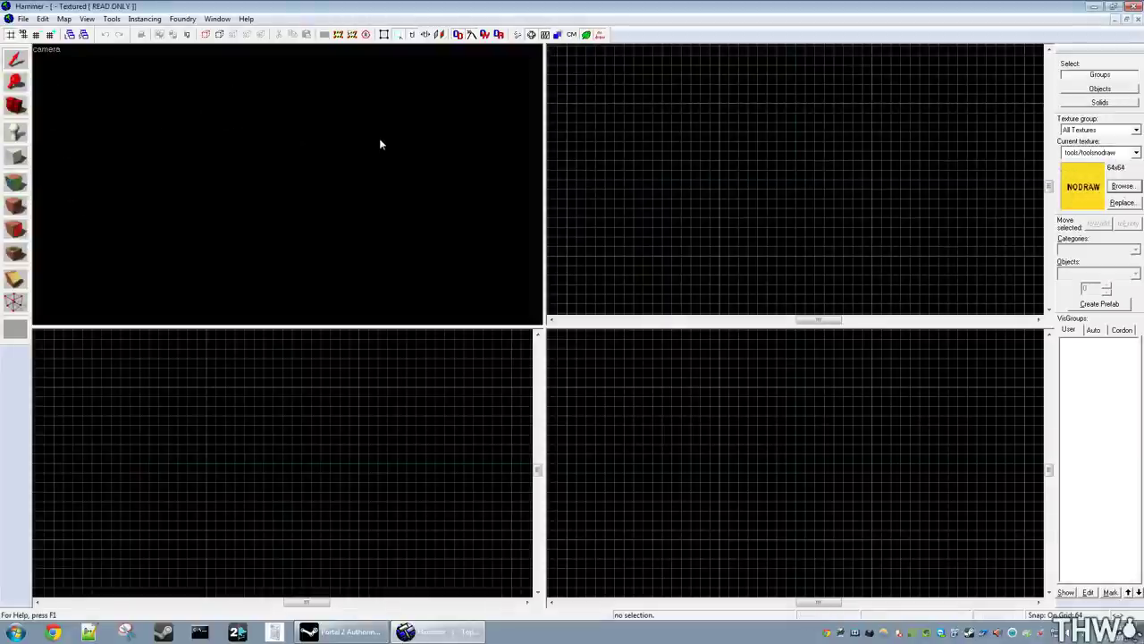
key("shift+b")
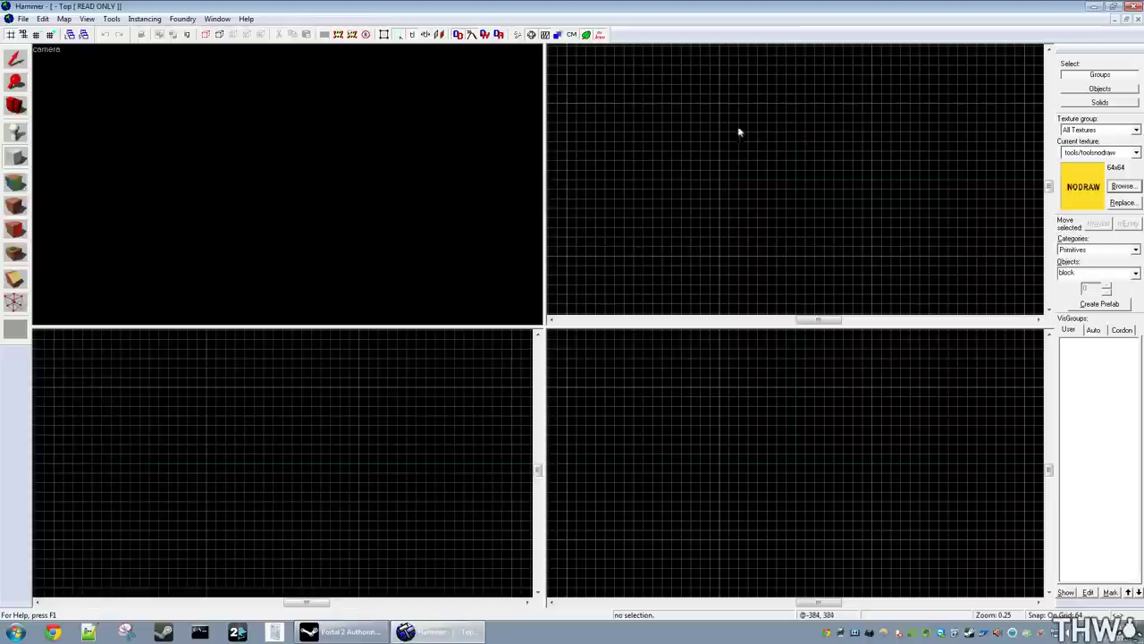
Draw a 512 by 512 block outline in the Top view and inspect it with free-look
left_click_drag(722, 108, 805, 181)
scroll(774, 494, "up", 5)
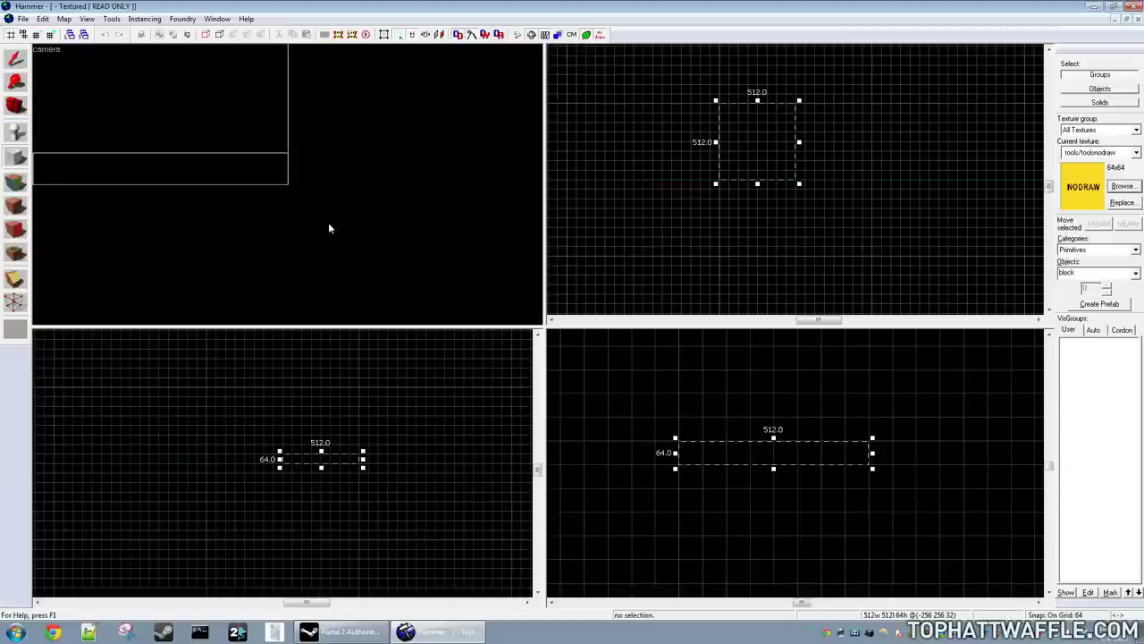
scroll(291, 185, "up", 5)
scroll(288, 185, "down", 5)
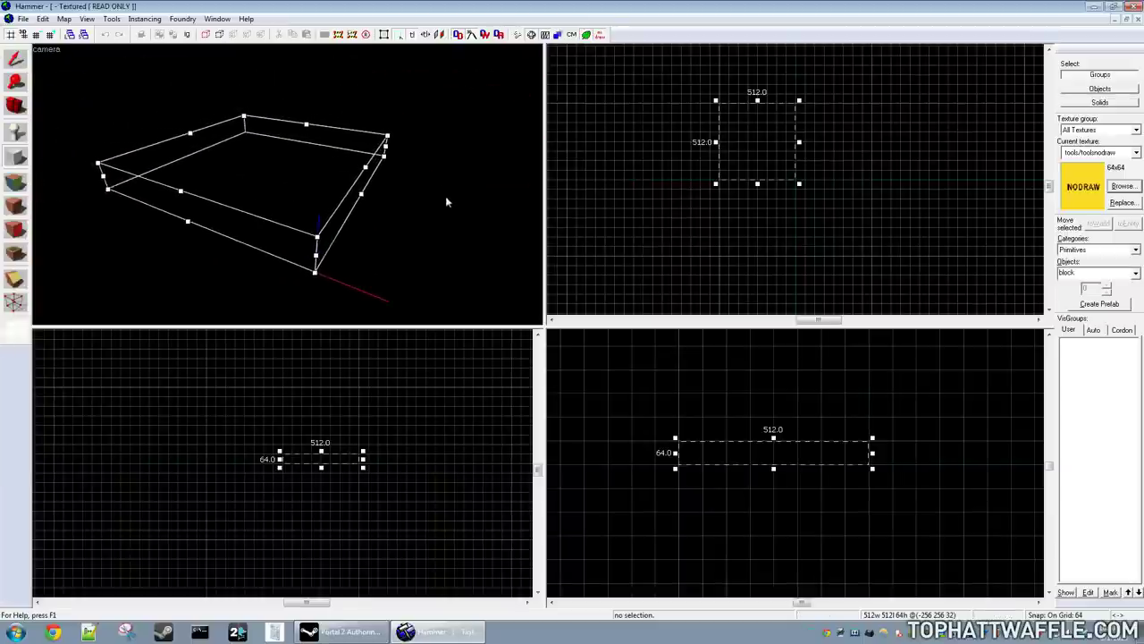
key("z")
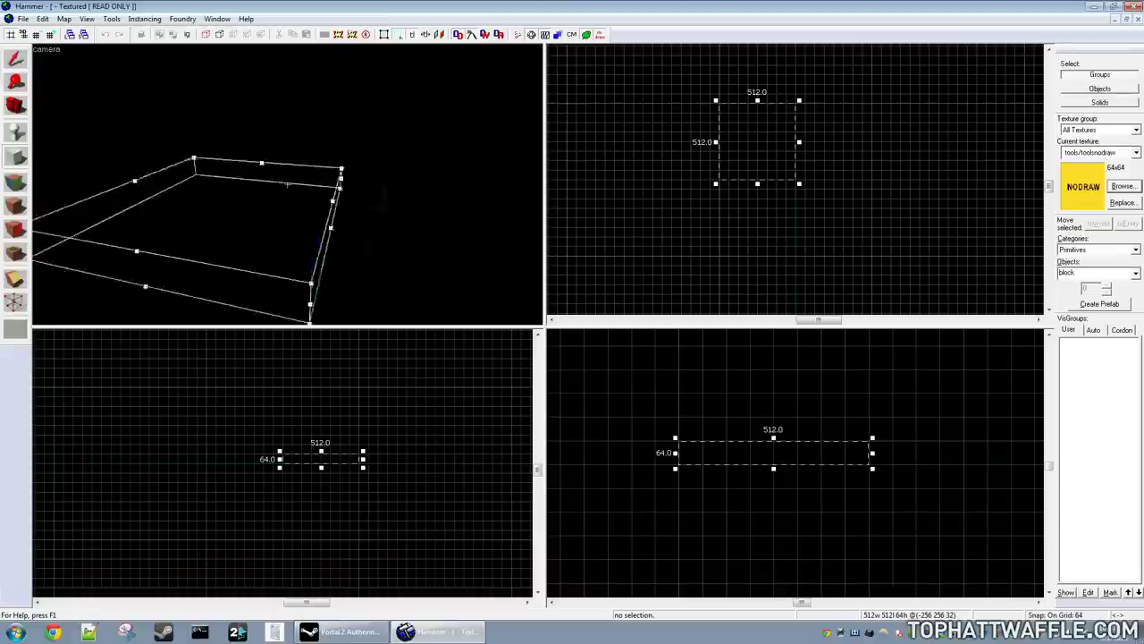
key("z")
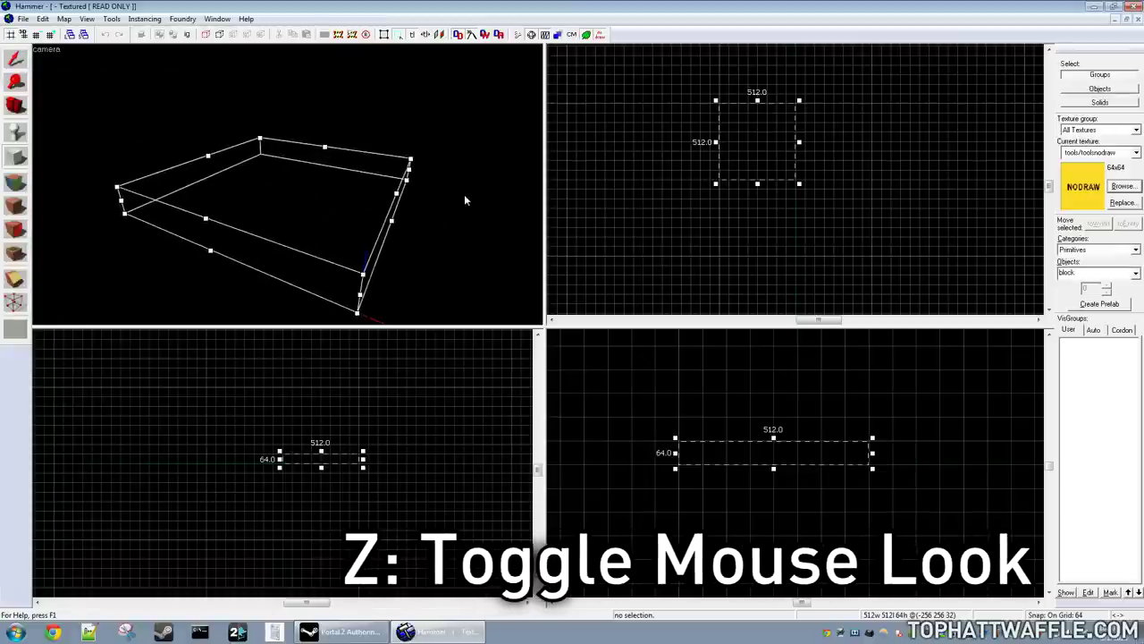
key("z")
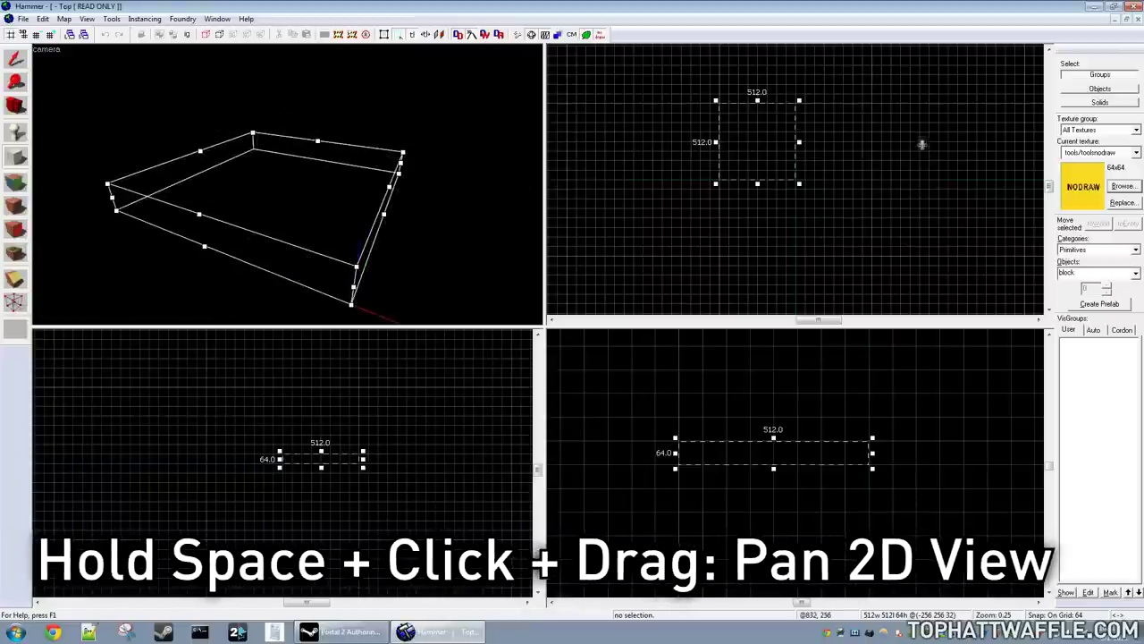
left_click_drag(922, 146, 945, 153)
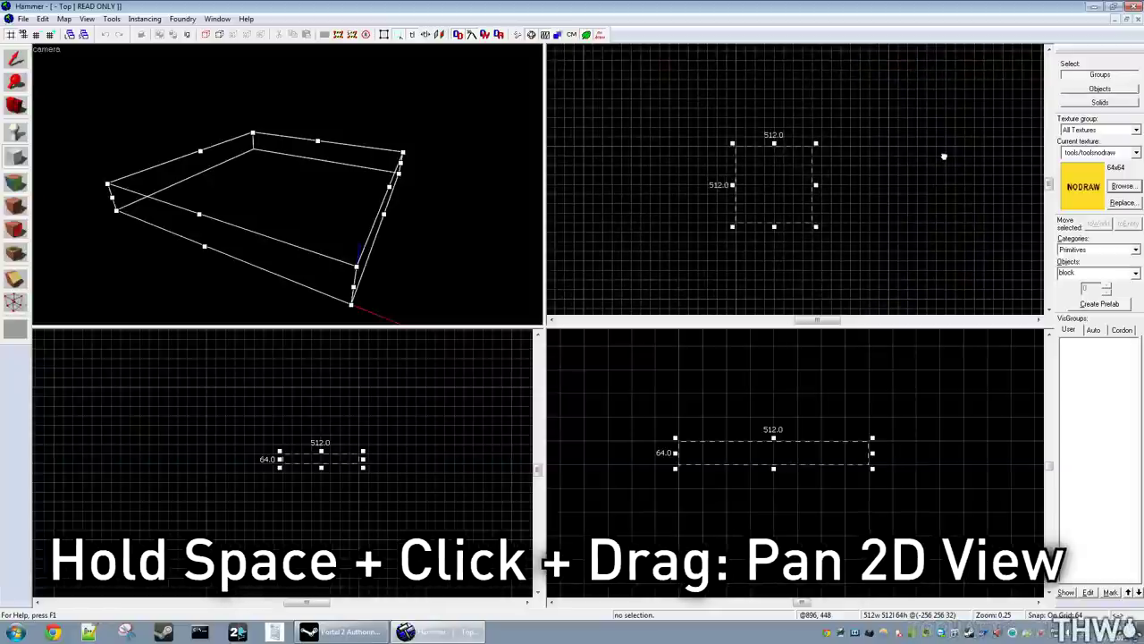
scroll(312, 178, "down", 3)
scroll(312, 178, "up", 3)
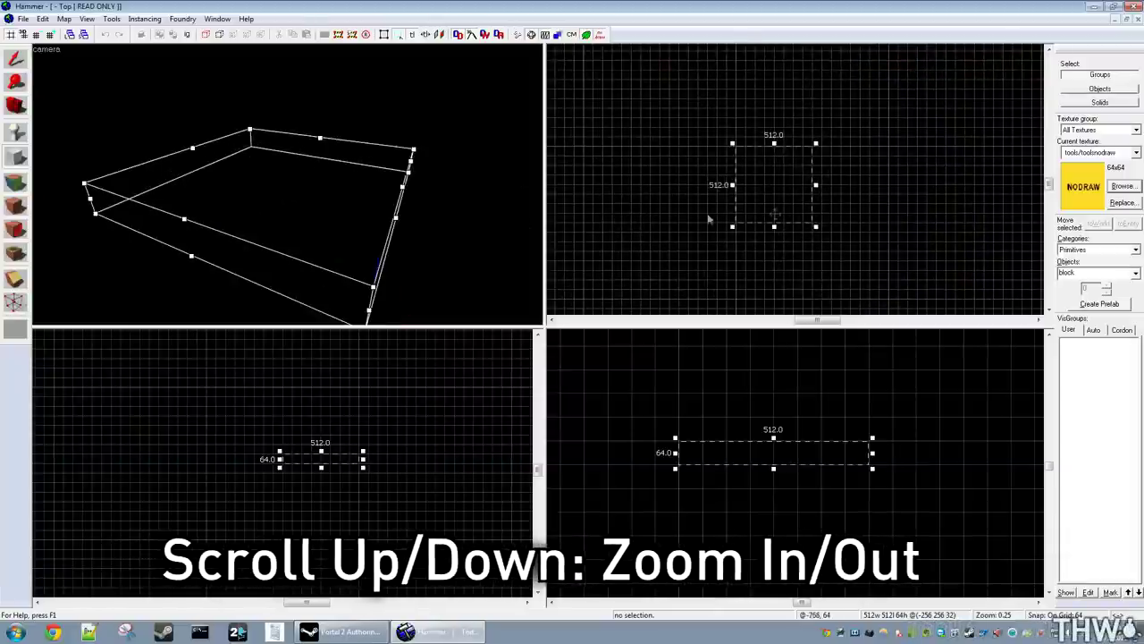
scroll(786, 228, "down", 2)
scroll(793, 237, "up", 2)
scroll(794, 237, "down", 3)
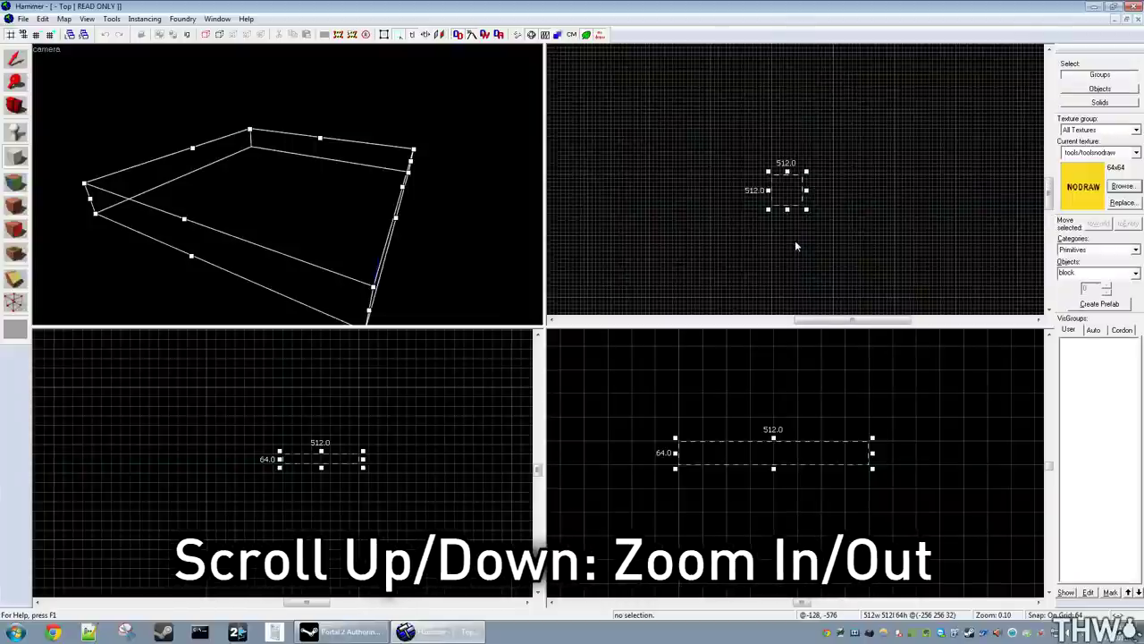
scroll(795, 240, "down", 1)
scroll(795, 240, "up", 2)
Adjust the view zoom and 3D draw distance, and create the first nodraw block
key("5")
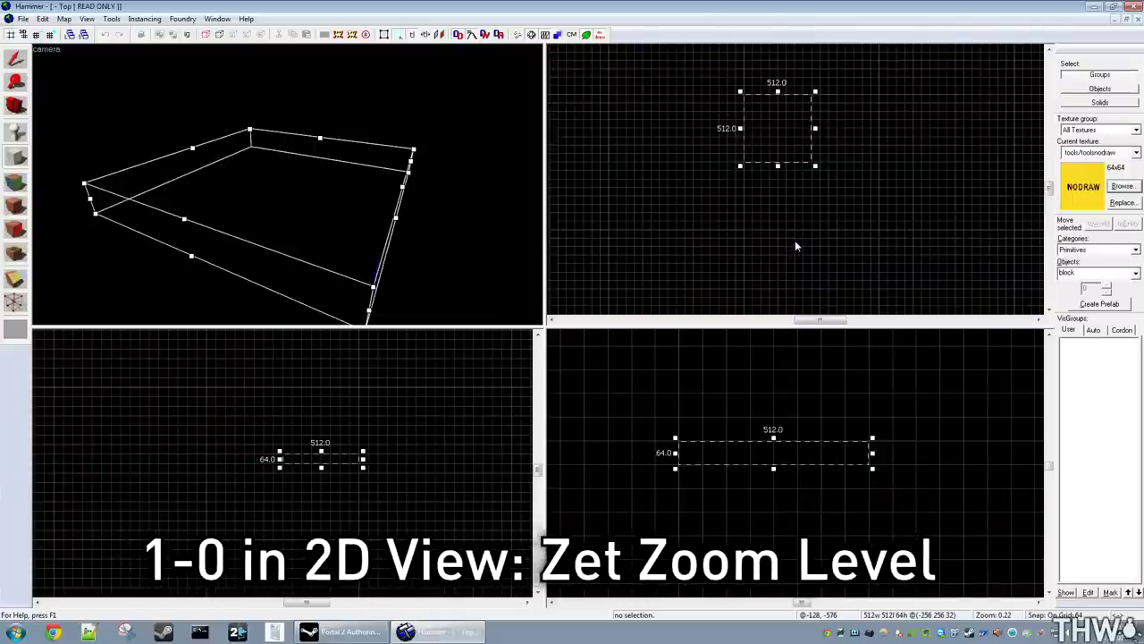
key("0")
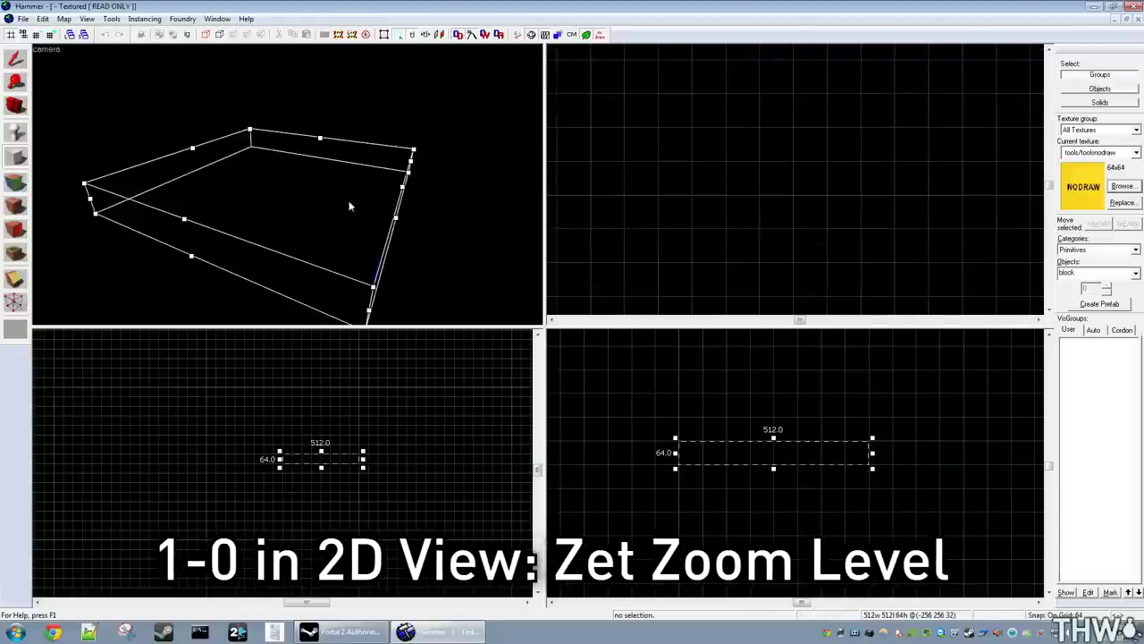
scroll(349, 206, "down", 3)
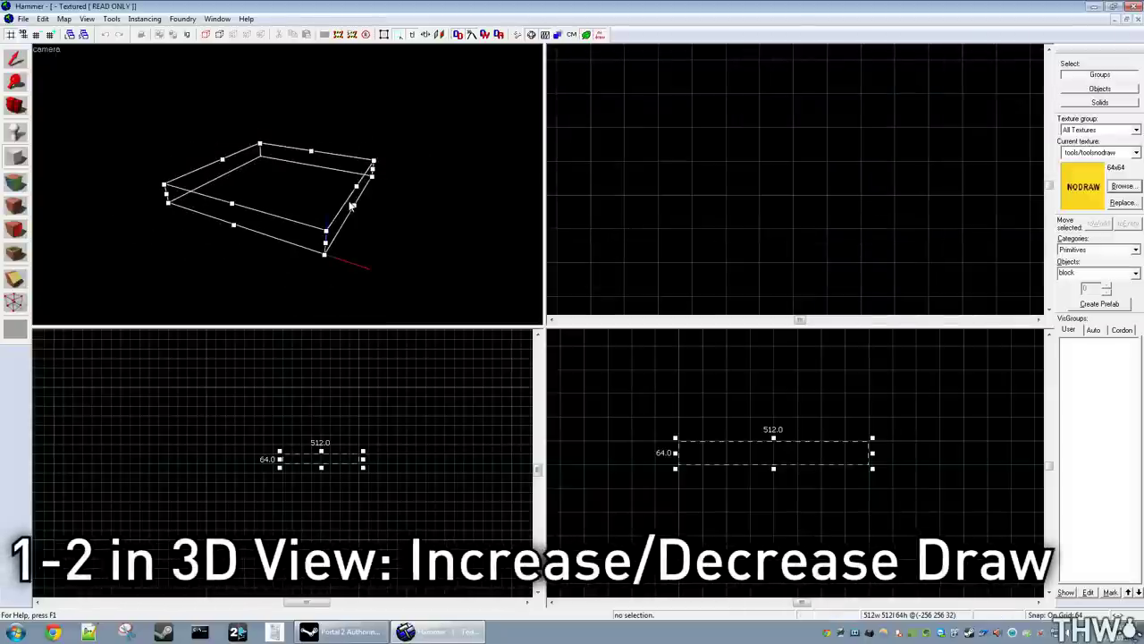
key("1")
key("1")
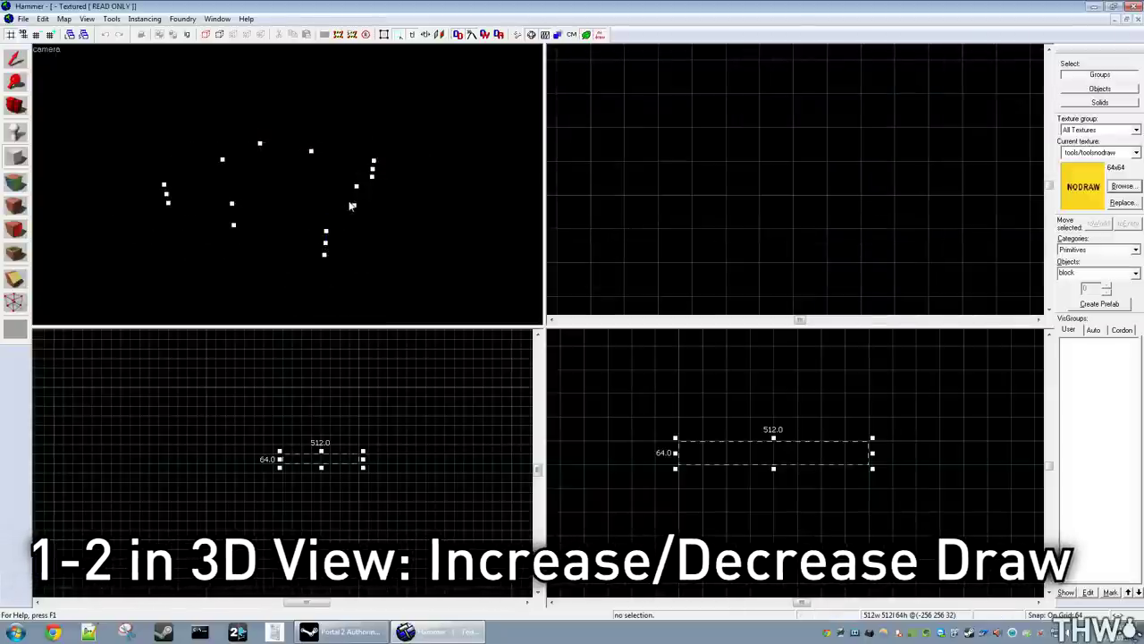
key("Return")
key("2")
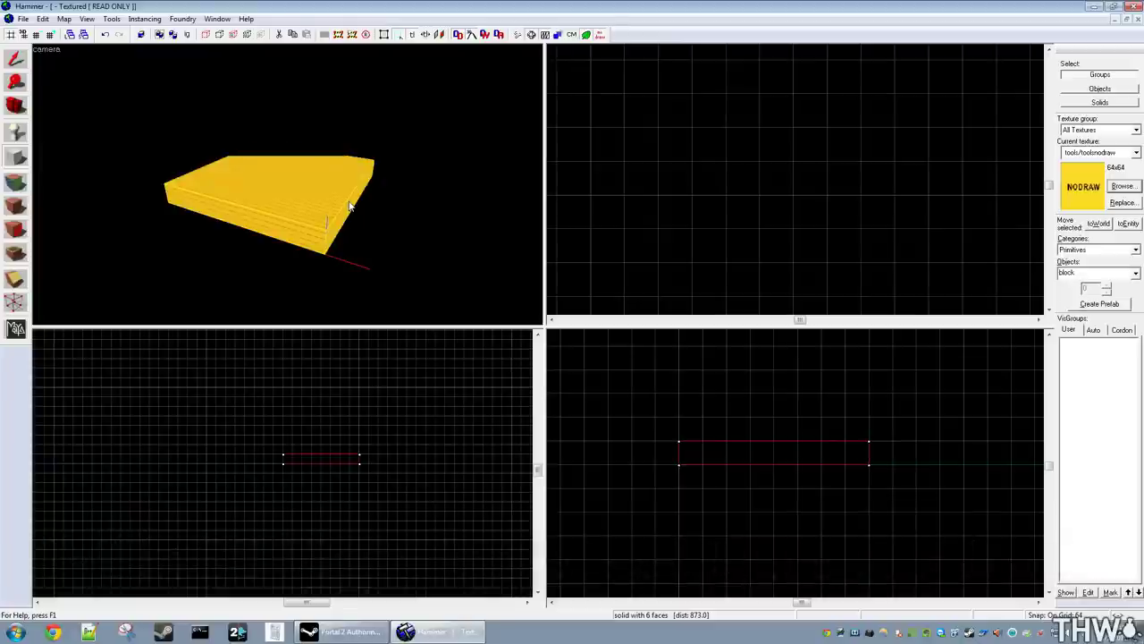
key("1")
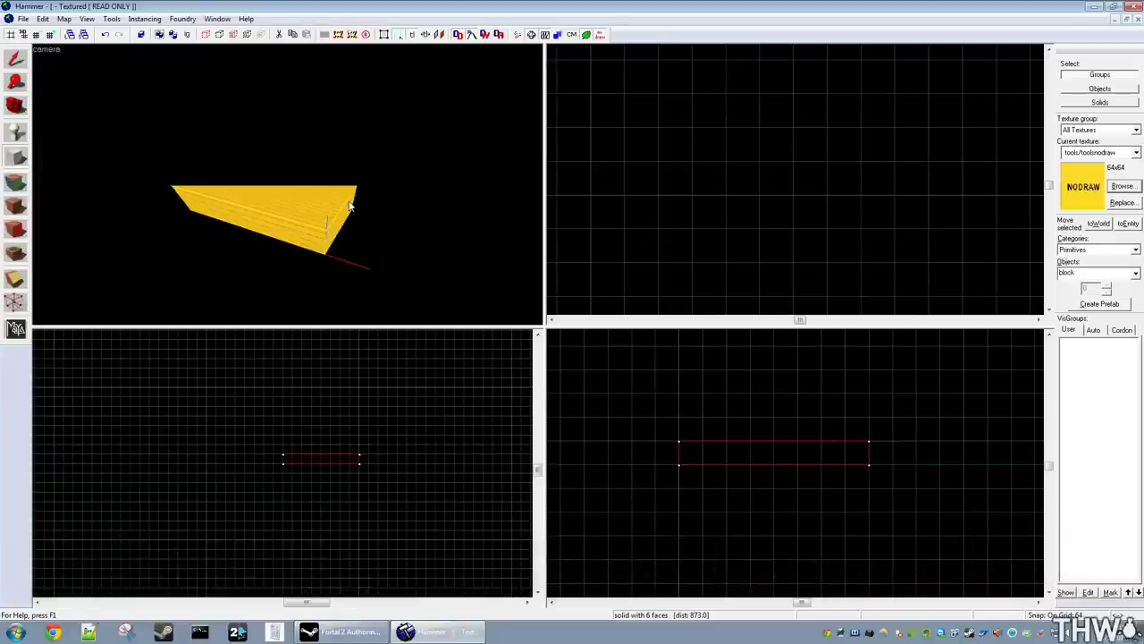
key("2")
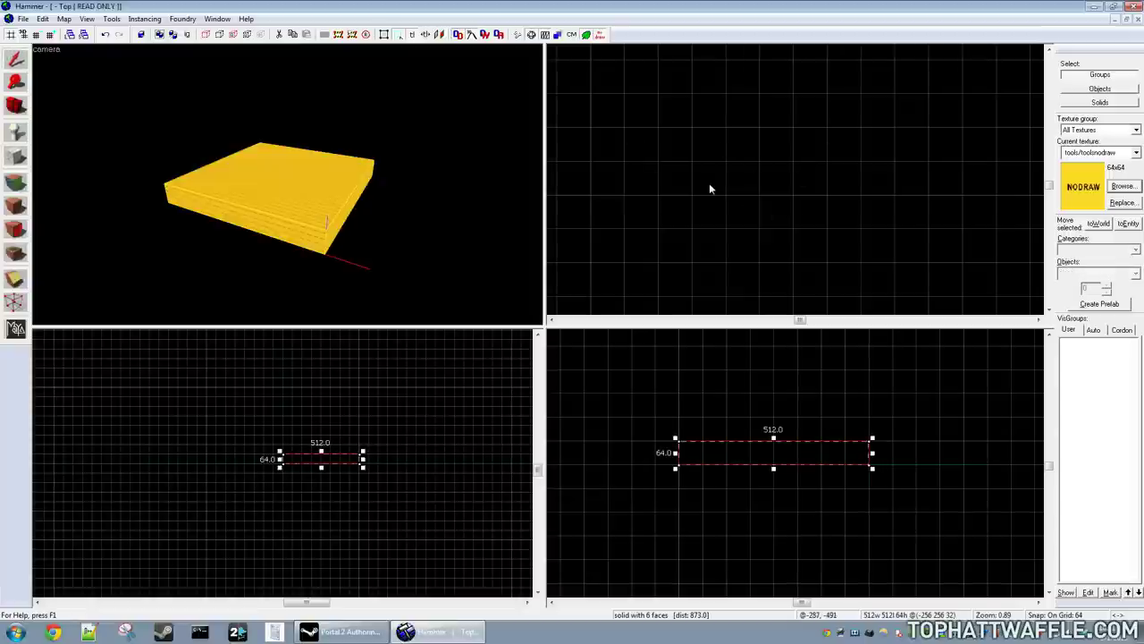
Delete that block and create a fresh 512 by 512 by 64 nodraw block
key("Delete")
scroll(762, 178, "down", 5)
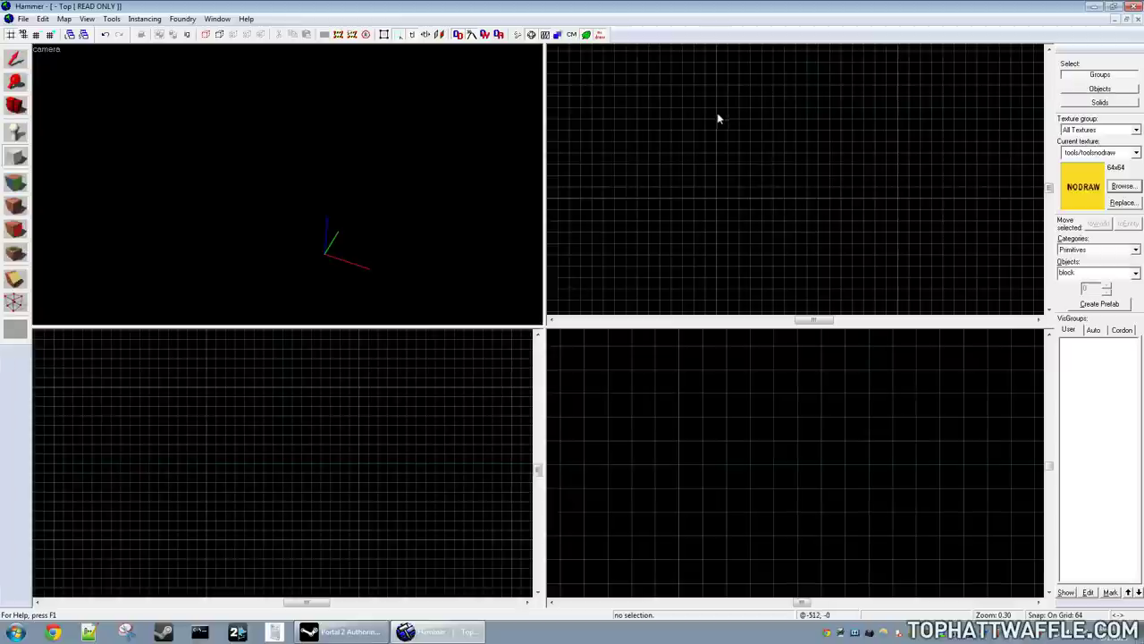
left_click_drag(715, 108, 810, 202)
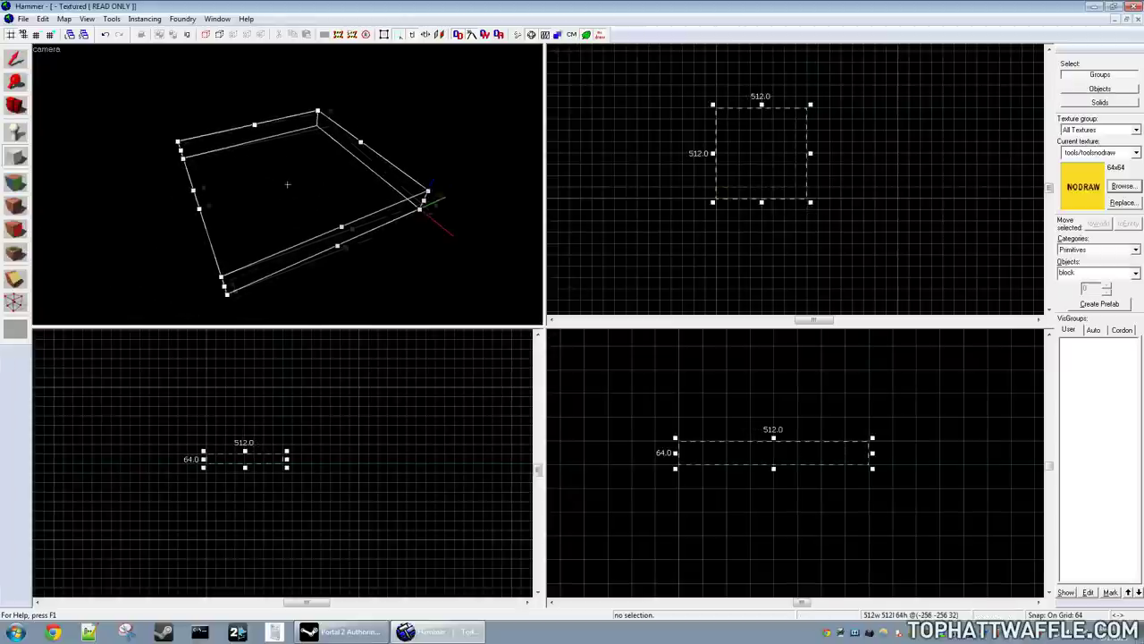
key("z")
key("Return")
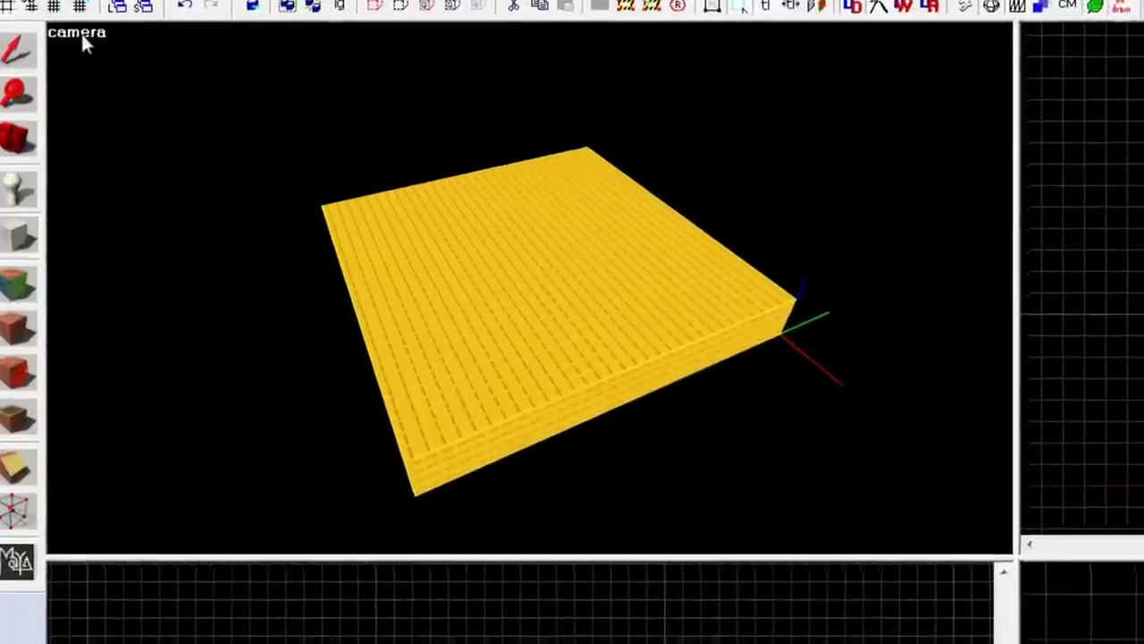
left_click(97, 32)
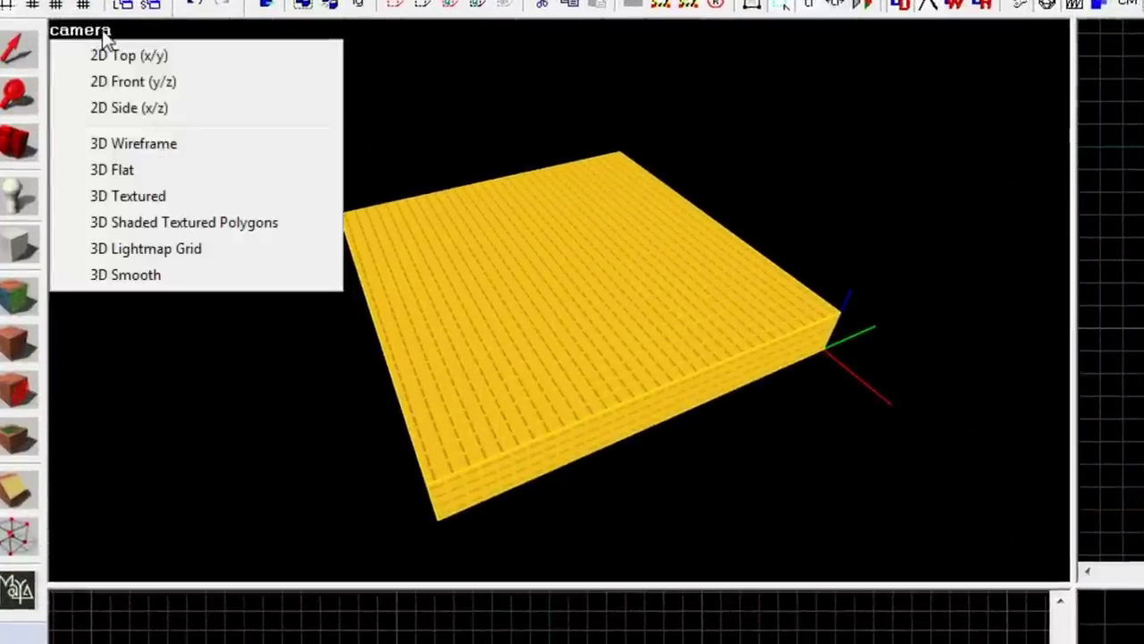
left_click(165, 145)
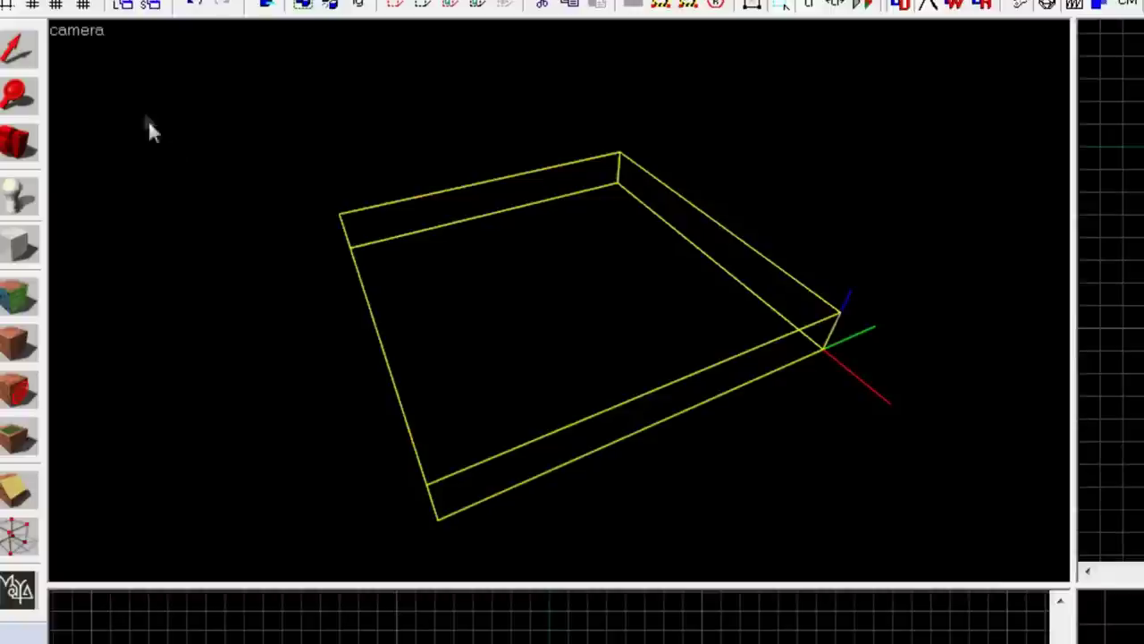
left_click(93, 31)
left_click(166, 170)
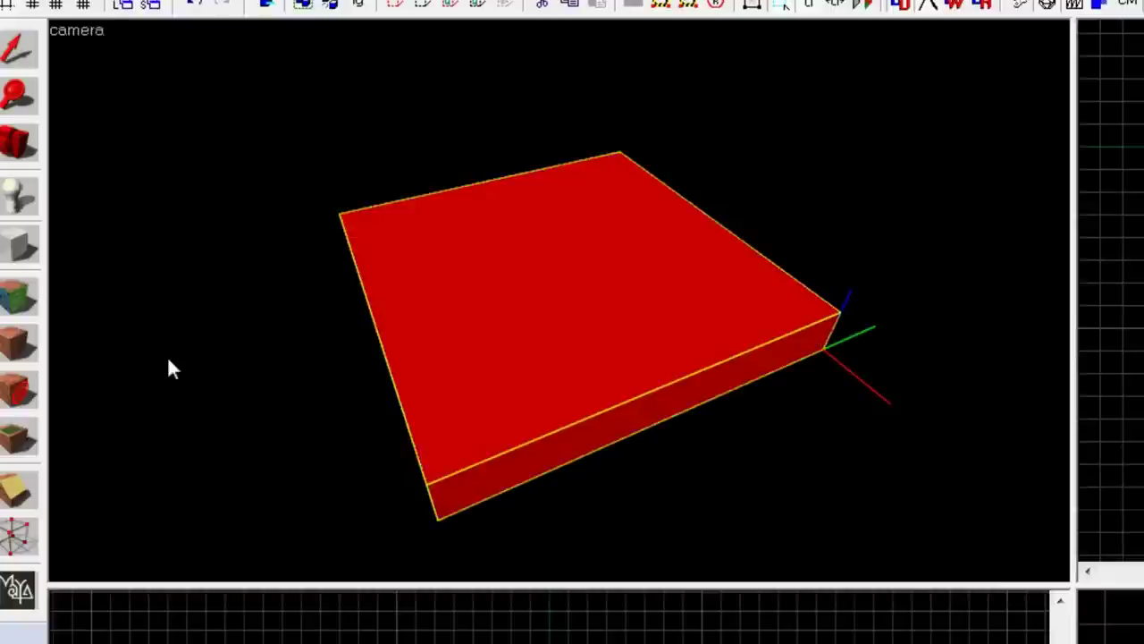
left_click(89, 30)
left_click(135, 195)
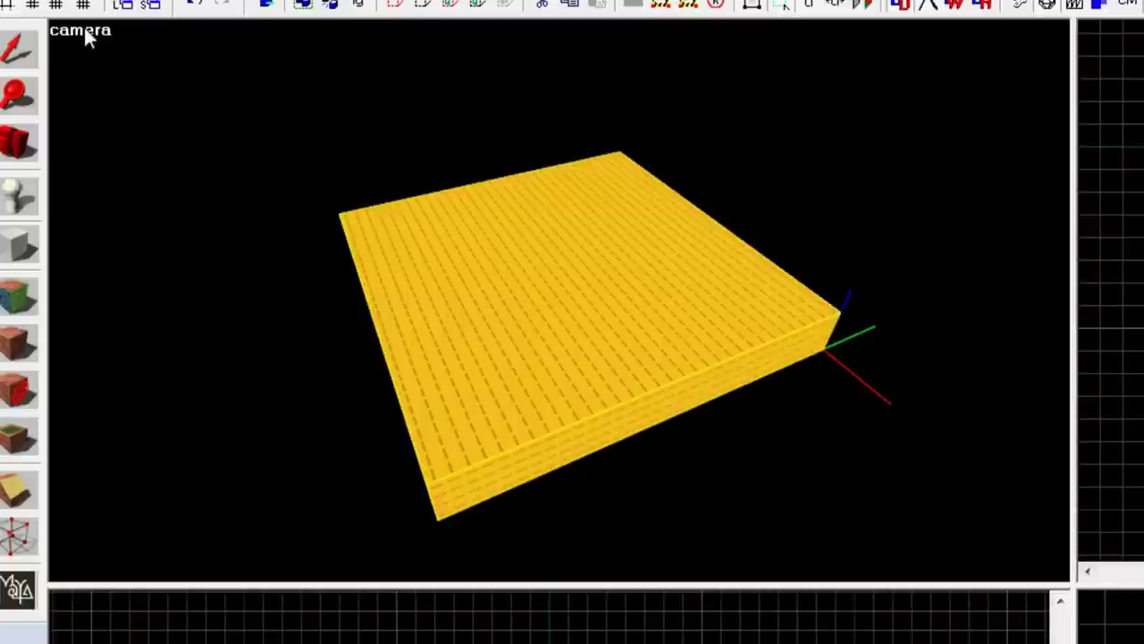
left_click(84, 27)
left_click(210, 222)
left_click(78, 32)
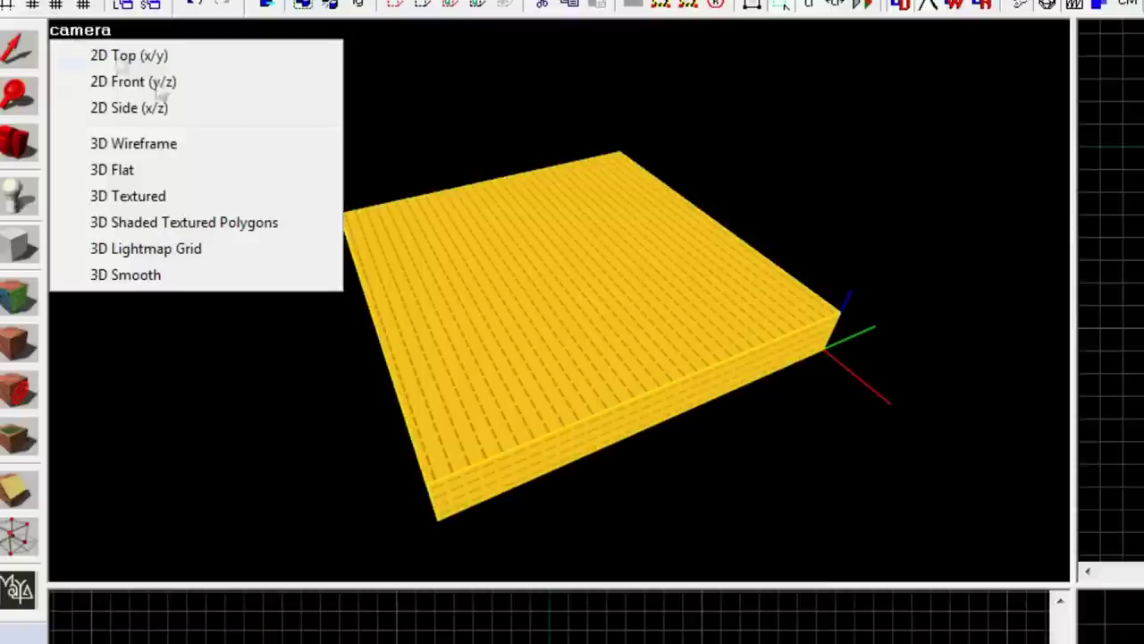
left_click(258, 249)
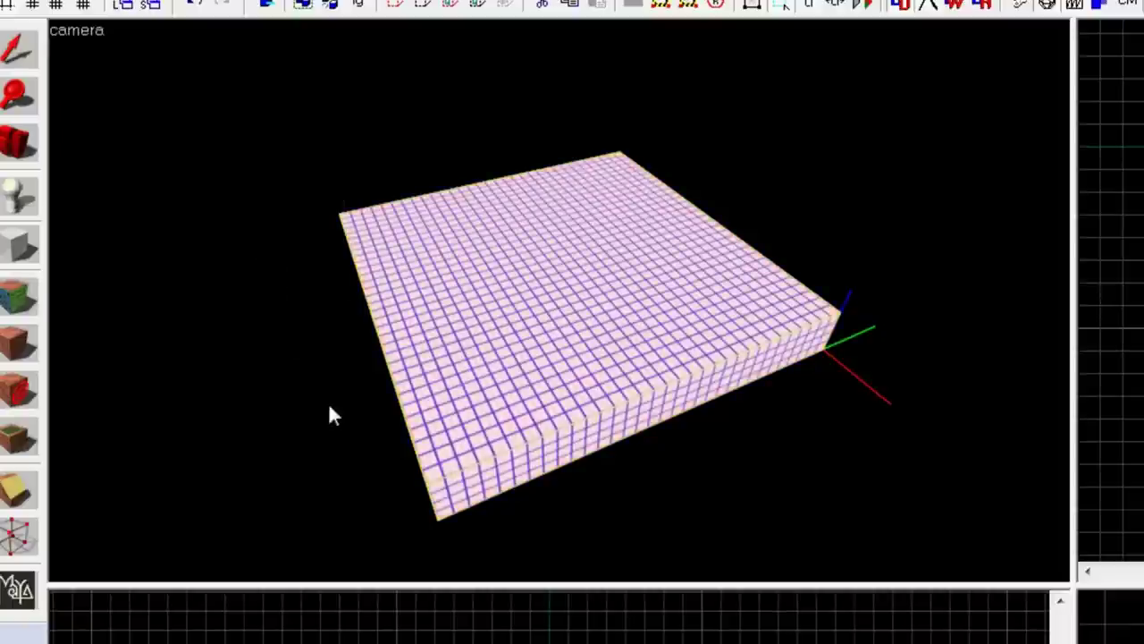
left_click(85, 31)
left_click(117, 268)
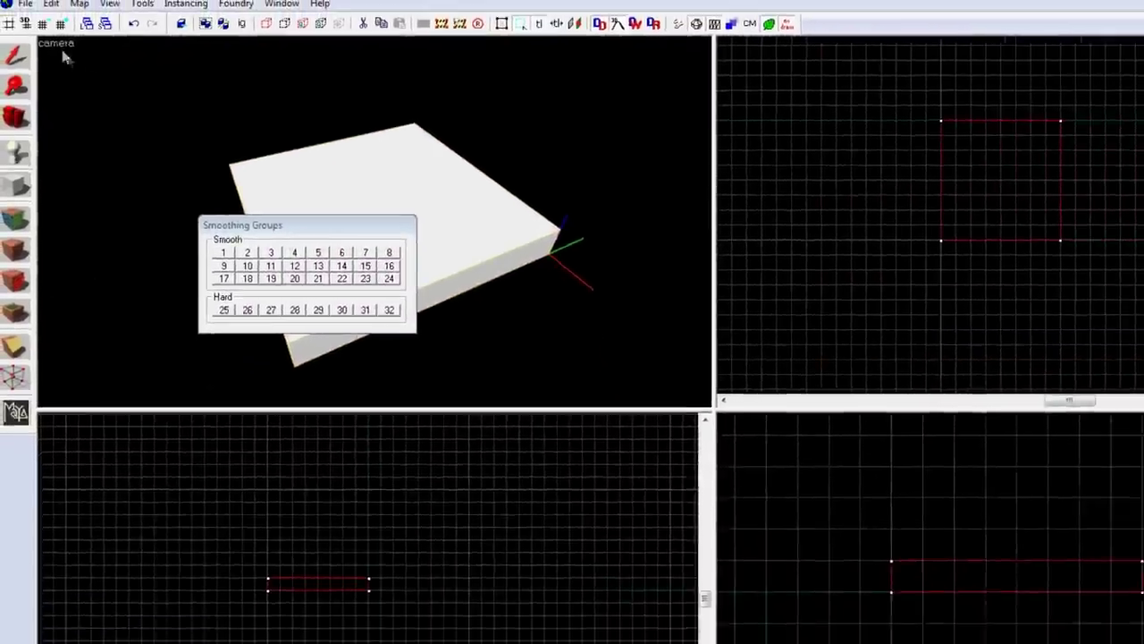
left_click(63, 38)
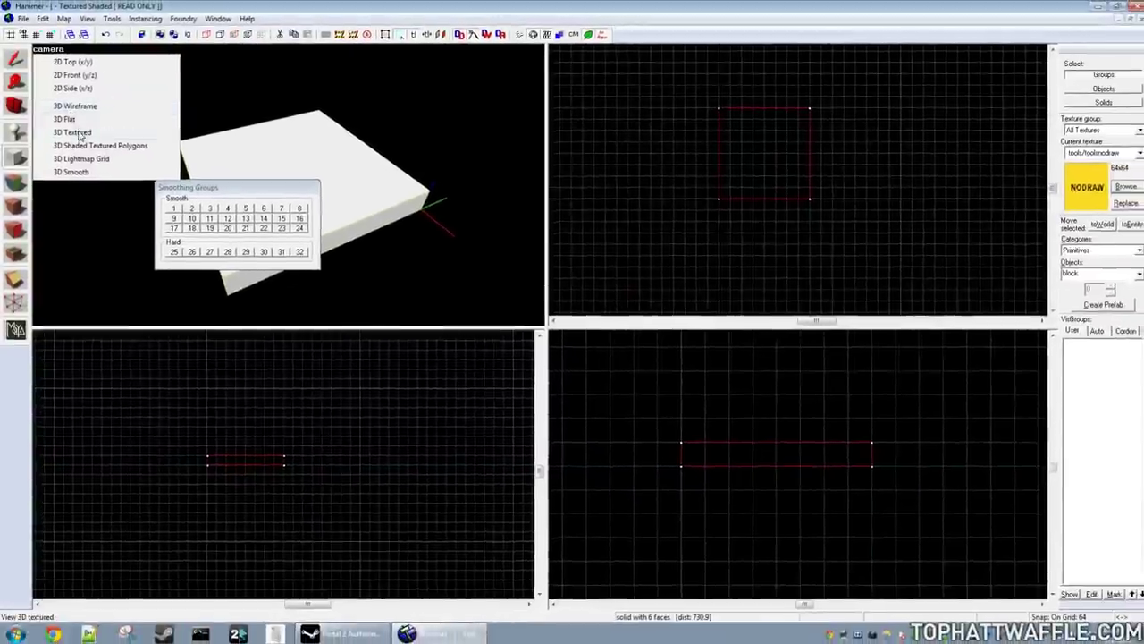
left_click(79, 133)
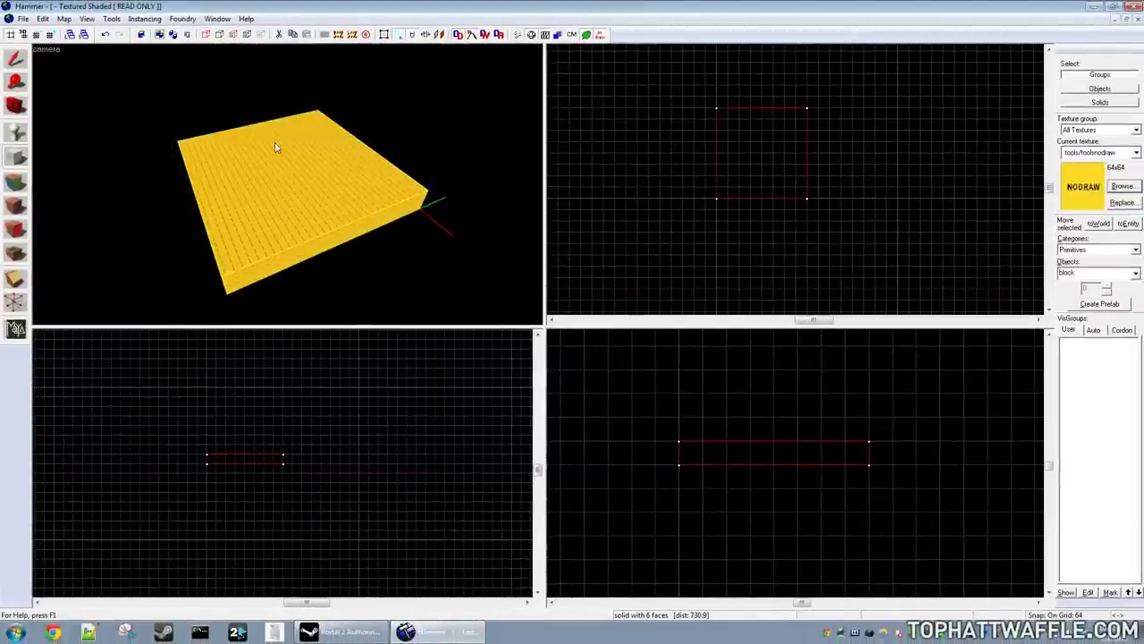
left_click_drag(363, 184, 276, 205)
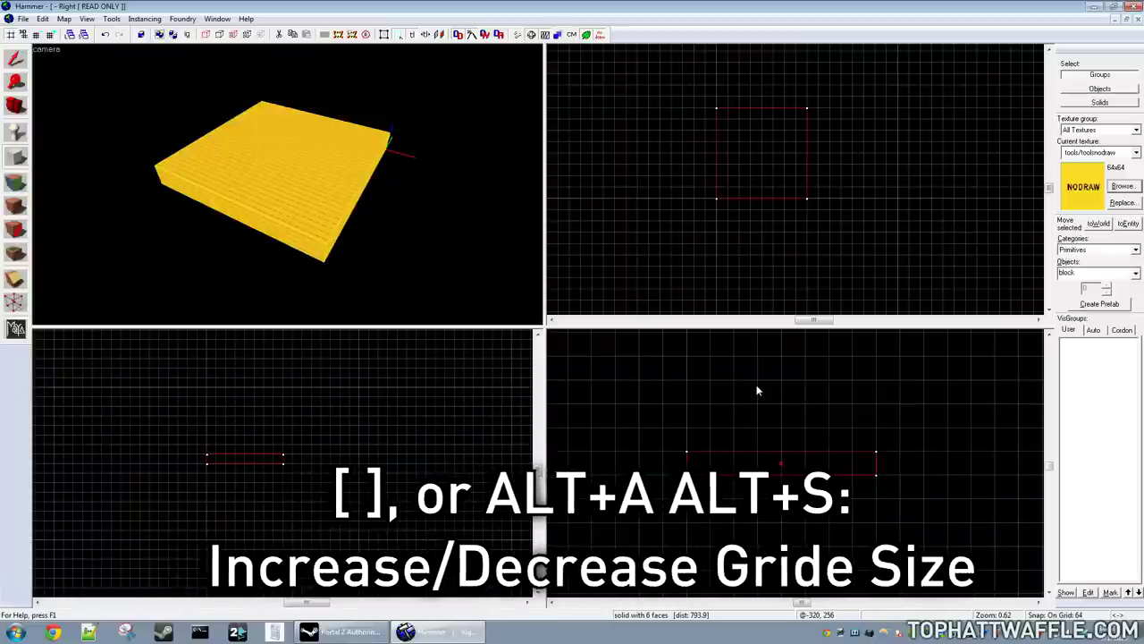
key("bracketleft")
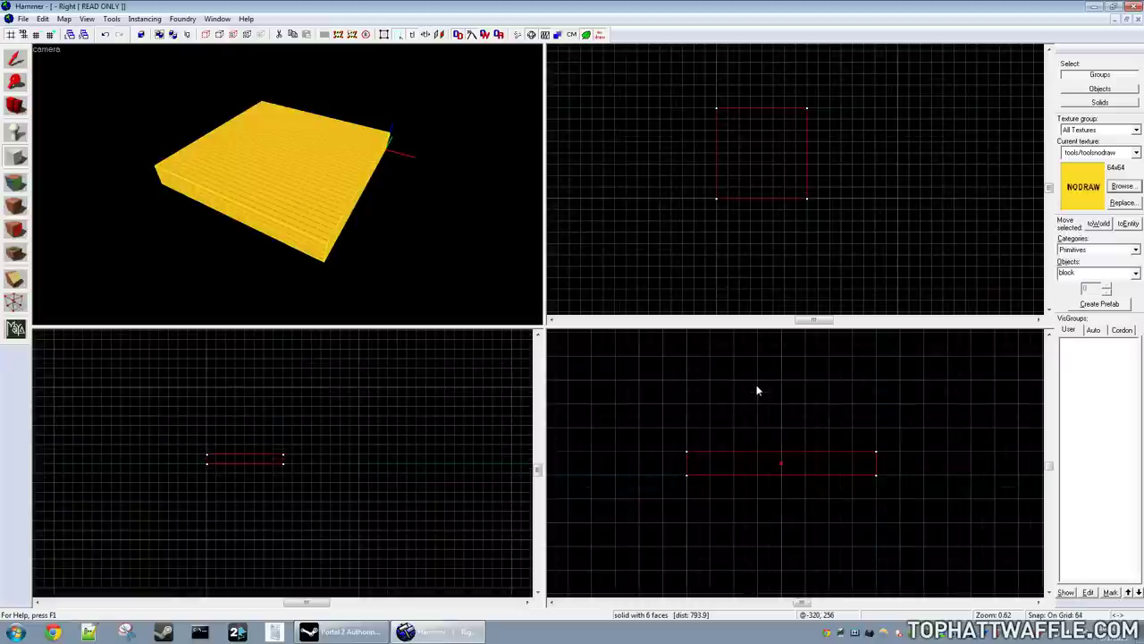
key("bracketleft")
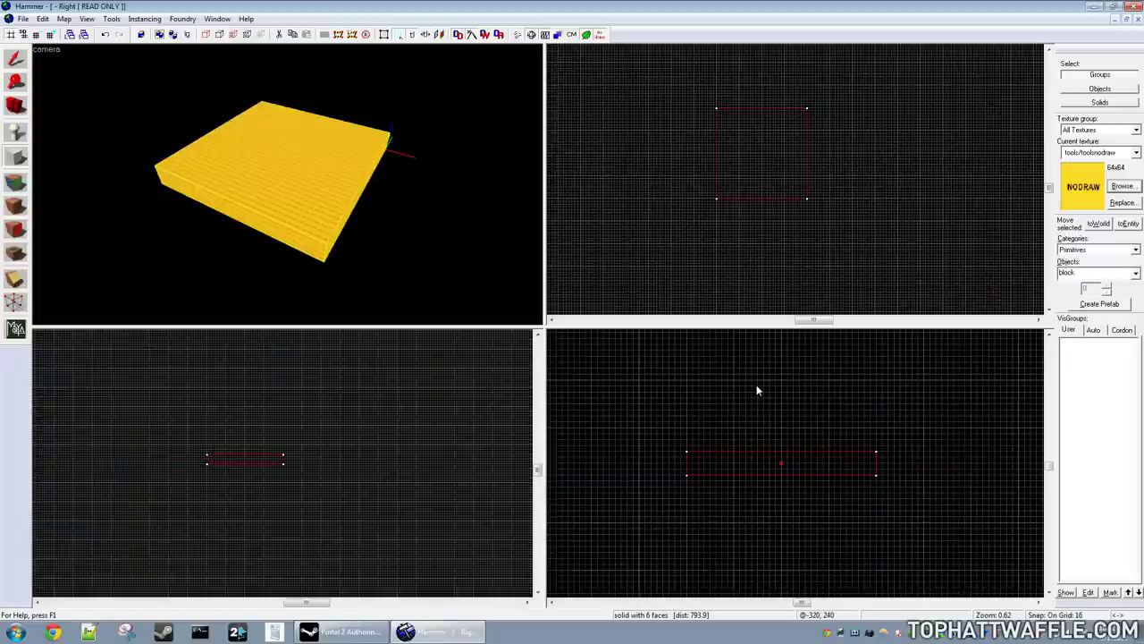
key("bracketright")
key("bracketright")
key("bracketright")
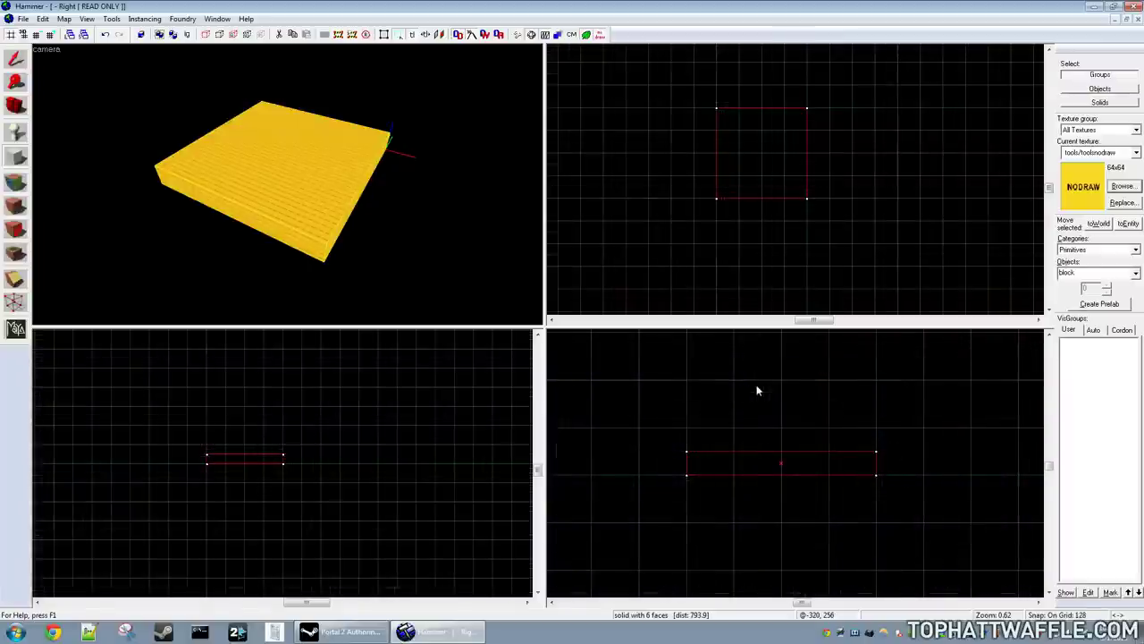
key("bracketleft")
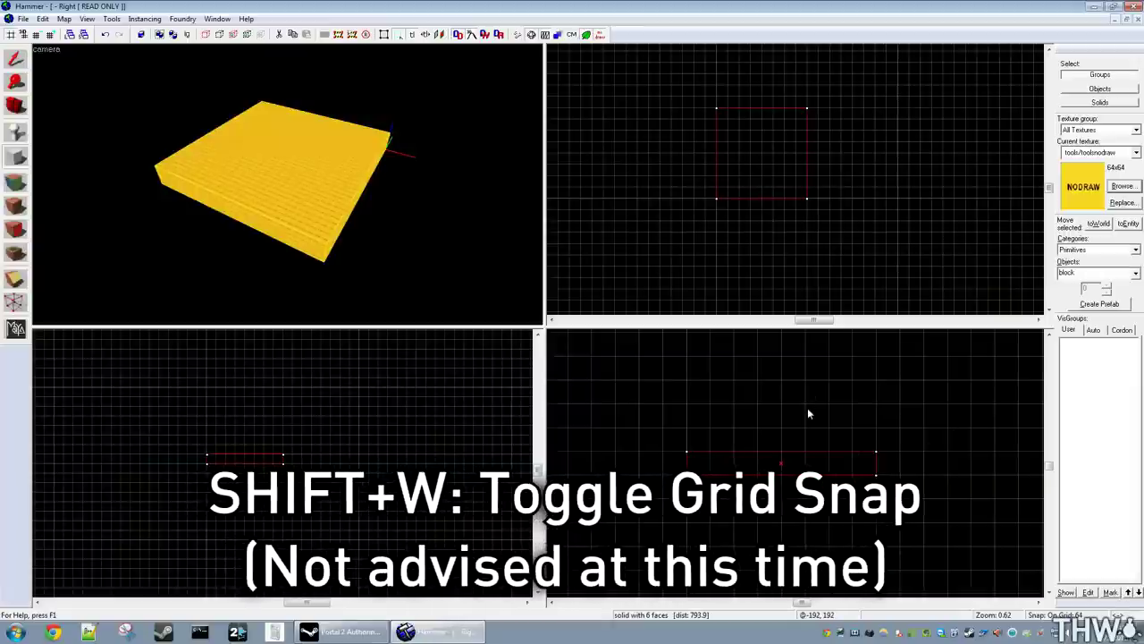
left_click(64, 18)
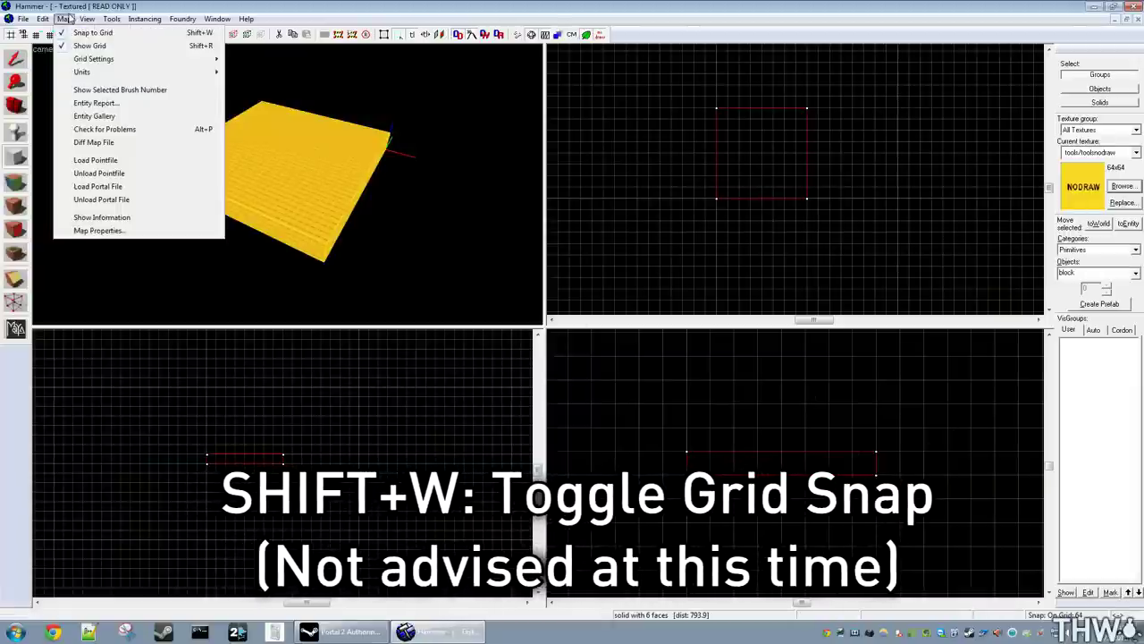
Turn grid snap off, nudge the block off-grid, then realign it to the grid
mouse_move(111, 19)
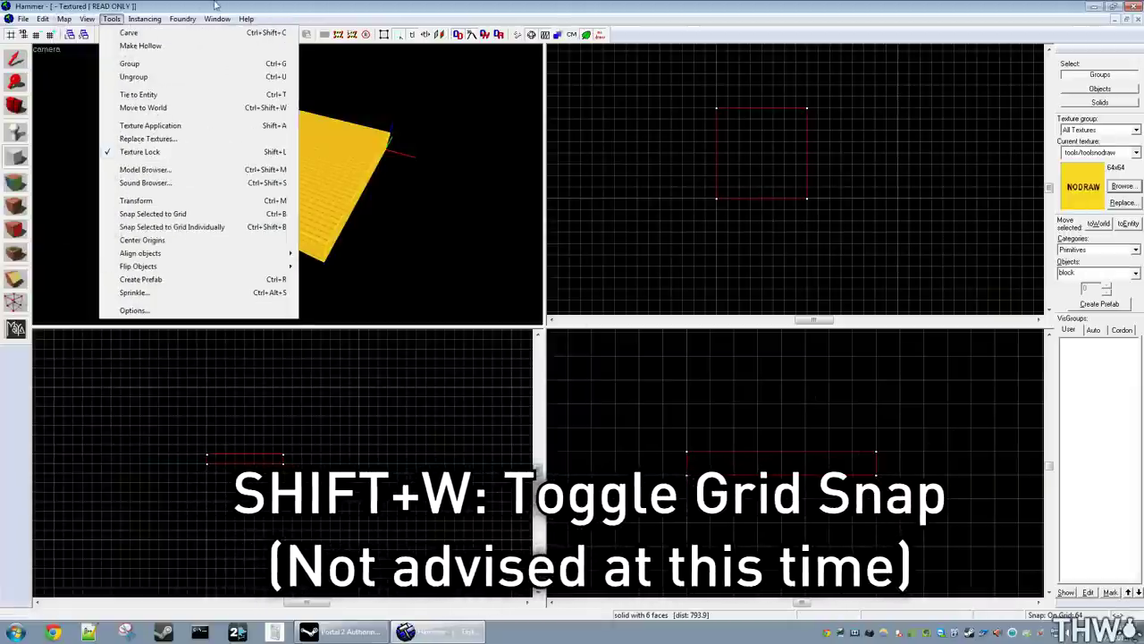
left_click(214, 6)
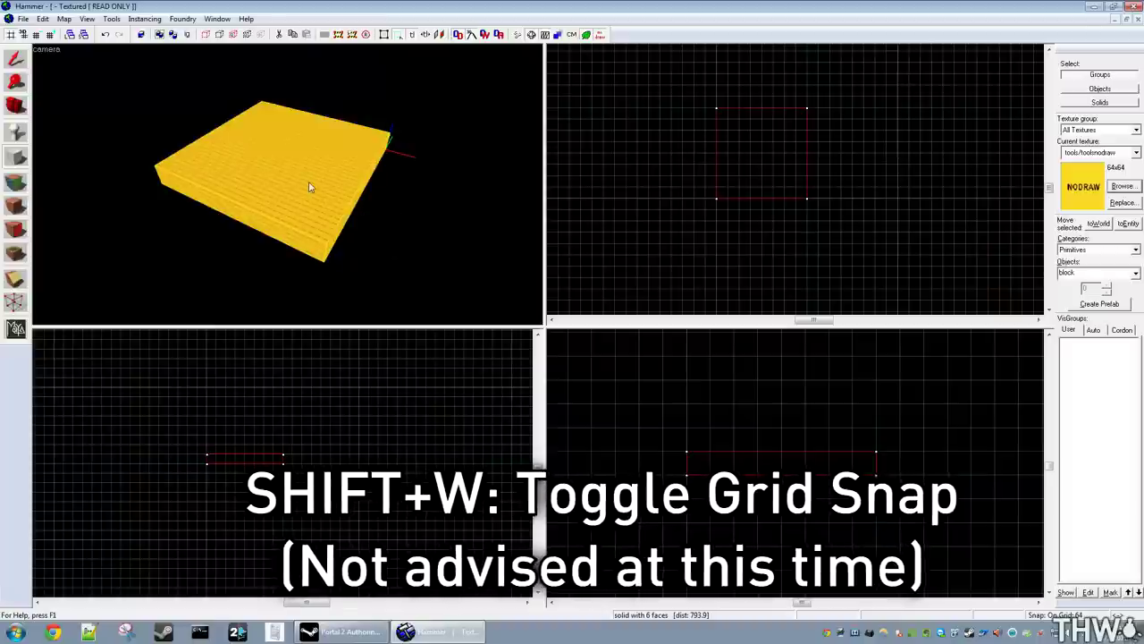
key("shift+w")
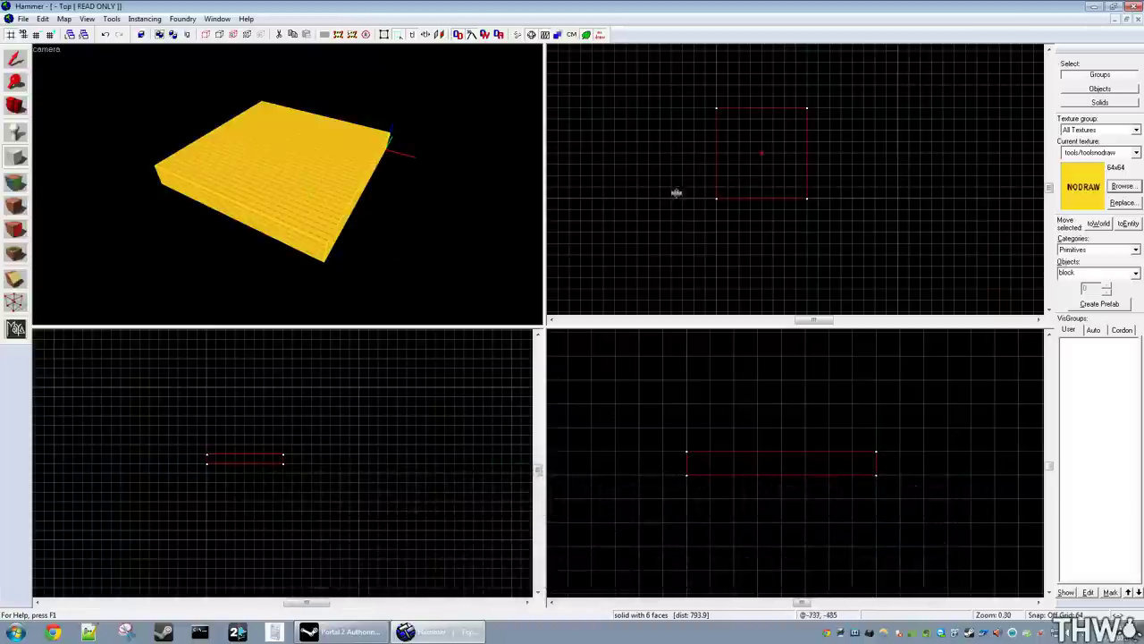
key("shift+a")
scroll(805, 192, "up", 8)
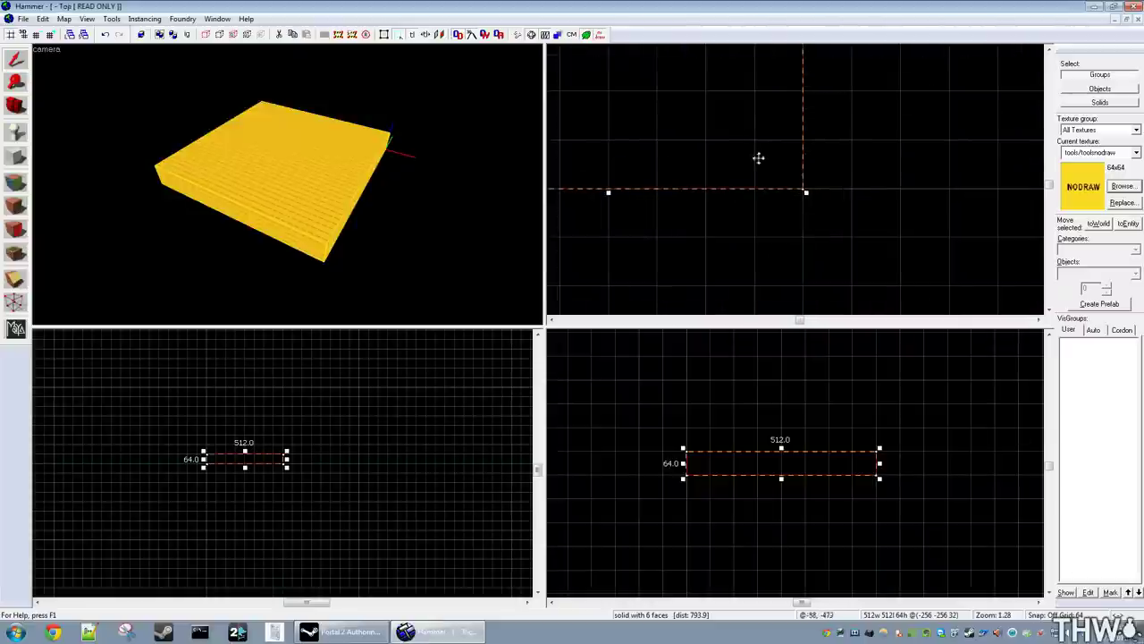
left_click_drag(758, 158, 777, 184)
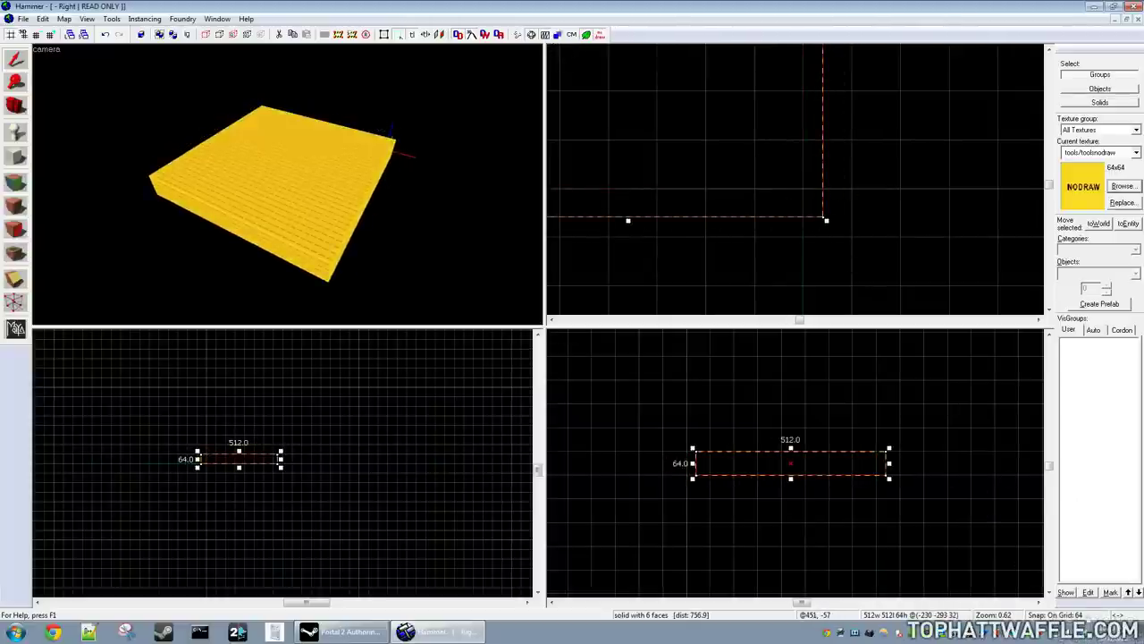
key("ctrl+b")
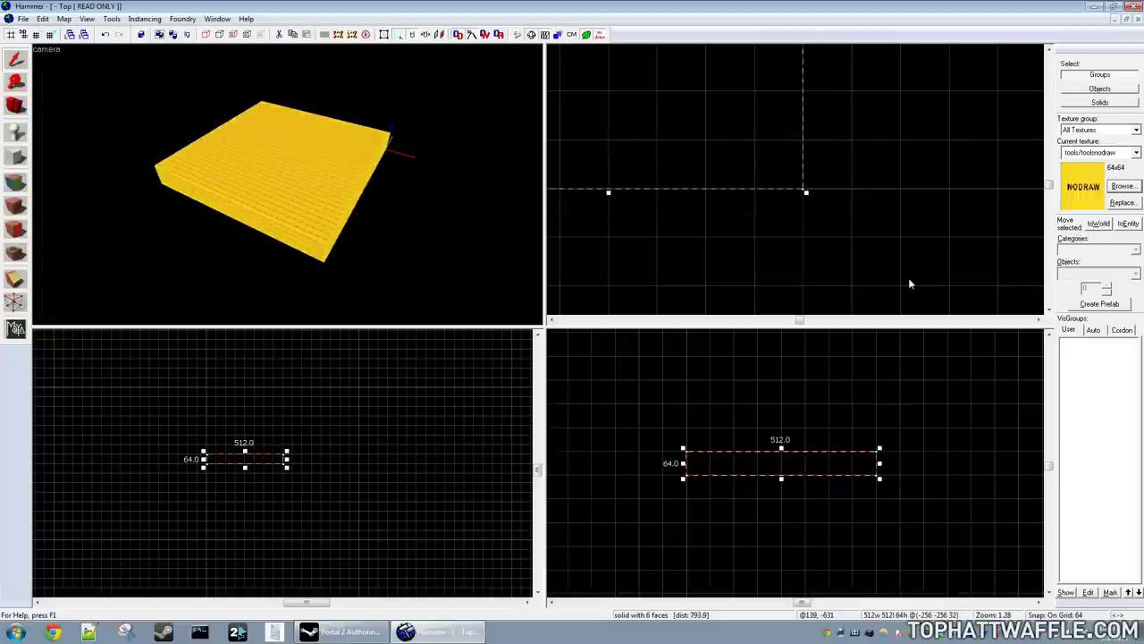
Set grid size to 16 and lower the block to 16 units high as a solid
key("[")
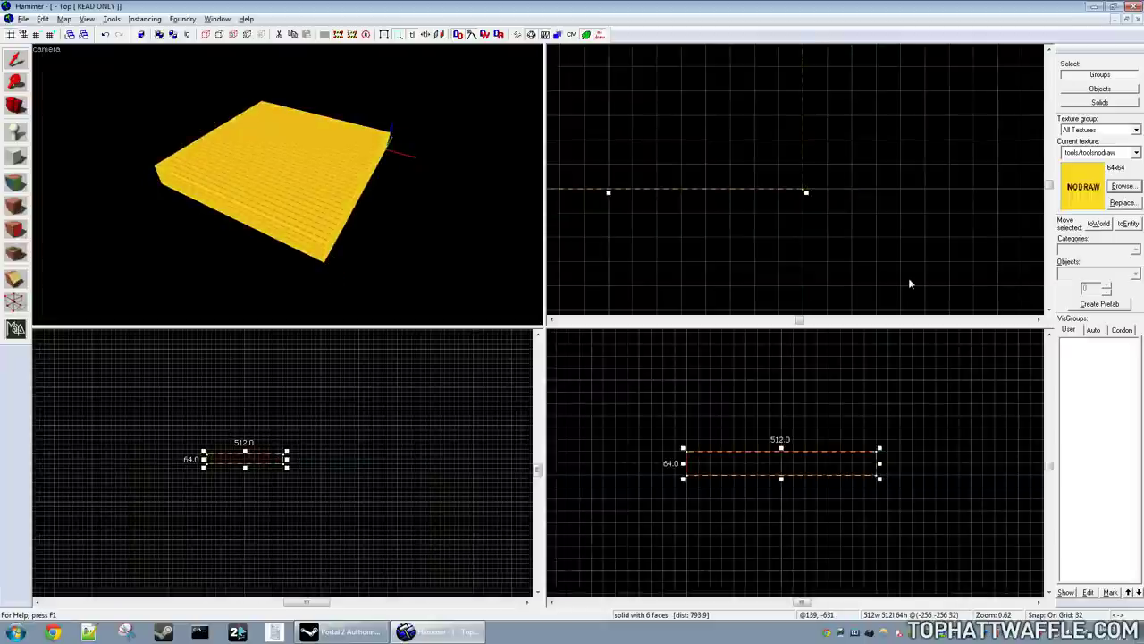
key("[")
key("[")
key("]")
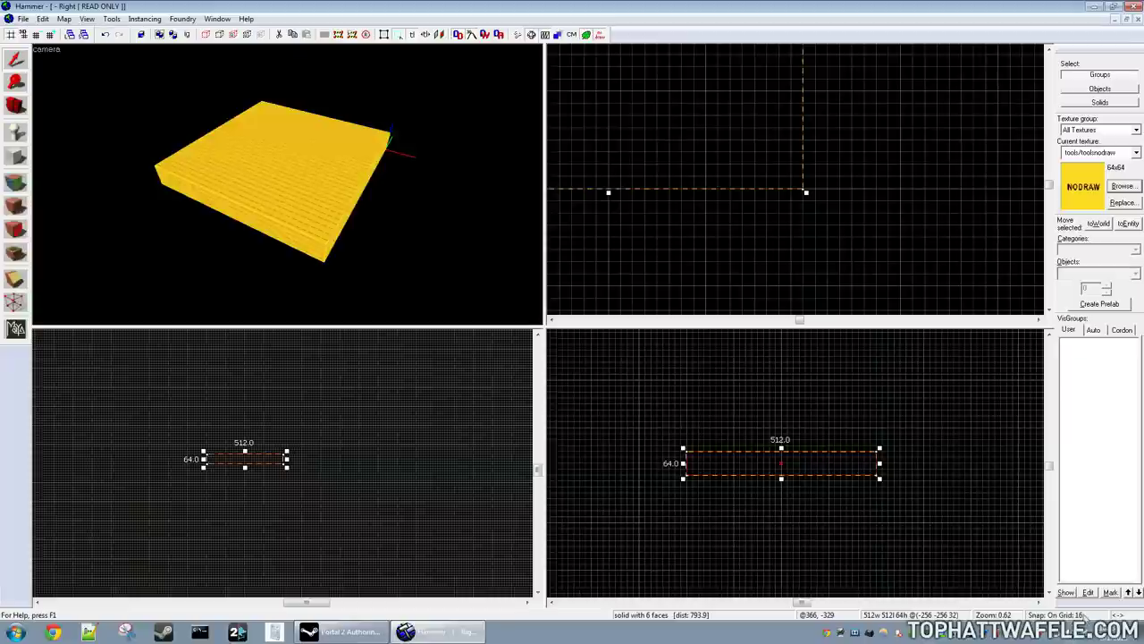
scroll(679, 444, "up", 3)
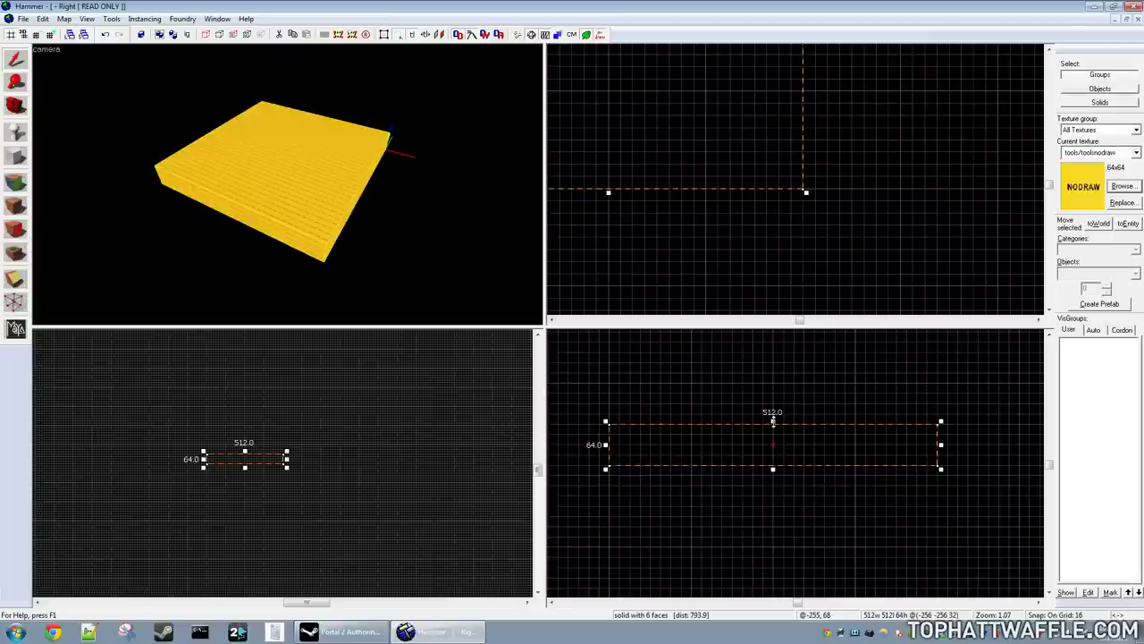
left_click_drag(772, 421, 771, 455)
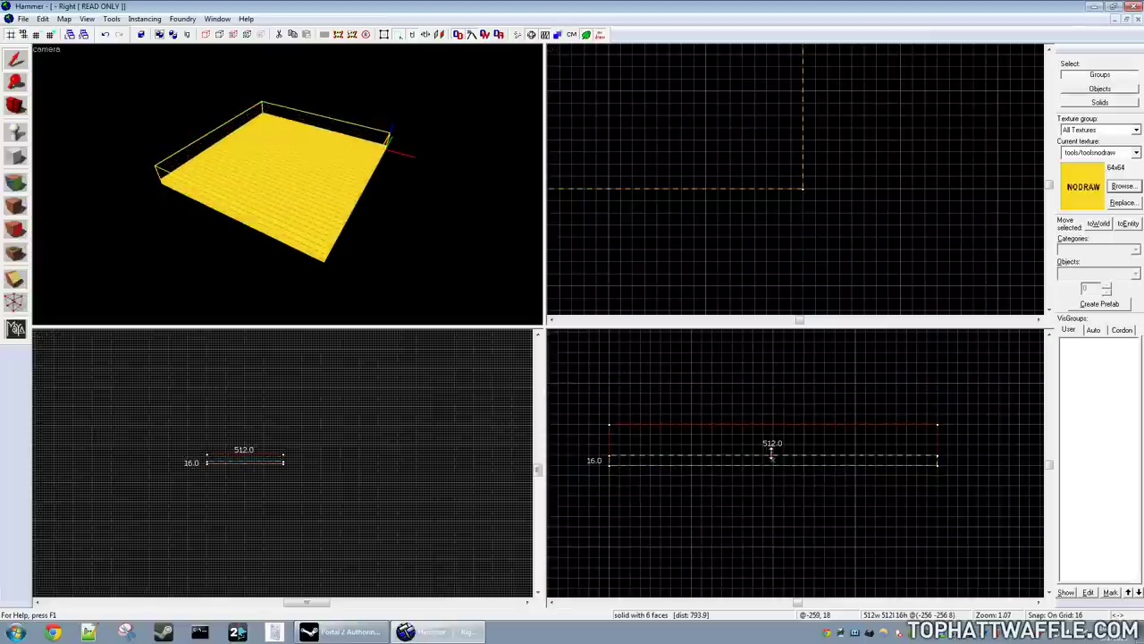
key("Return")
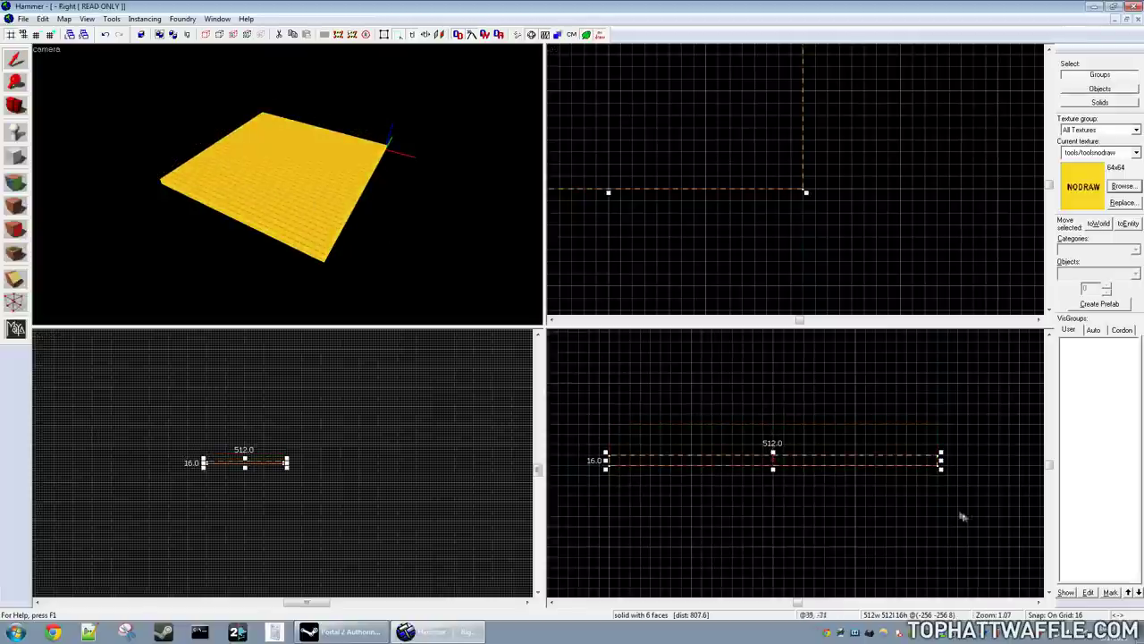
scroll(846, 449, "up", 2)
scroll(858, 224, "down", 5)
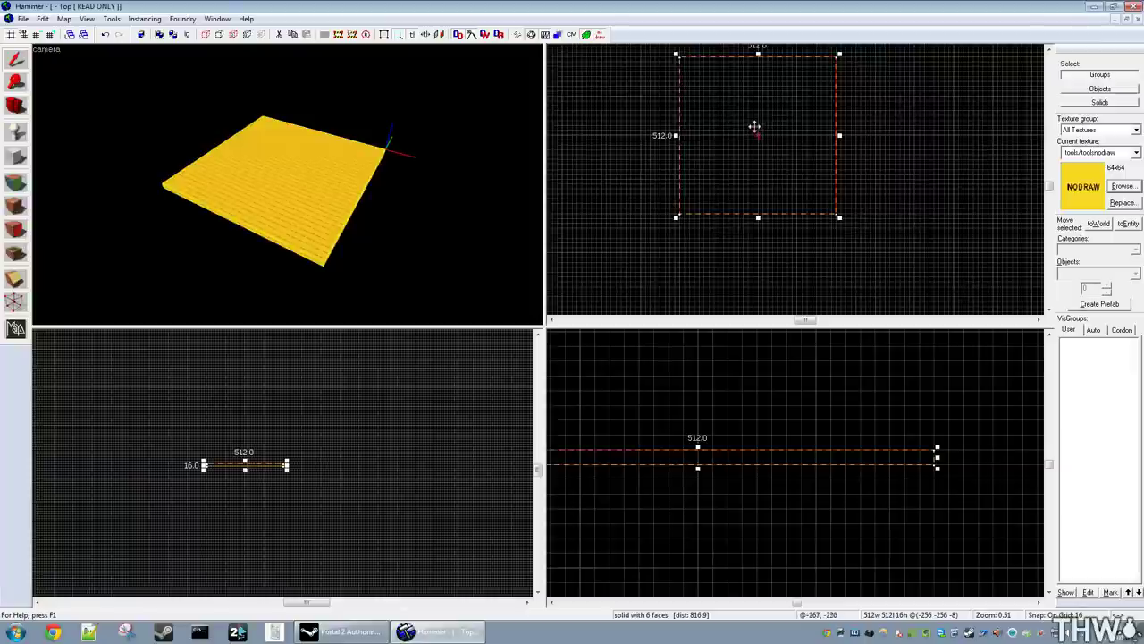
Drag the 512 x 512 x 16 slab in the Top view until centred at (0 0 -8)
left_click_drag(741, 100, 813, 179)
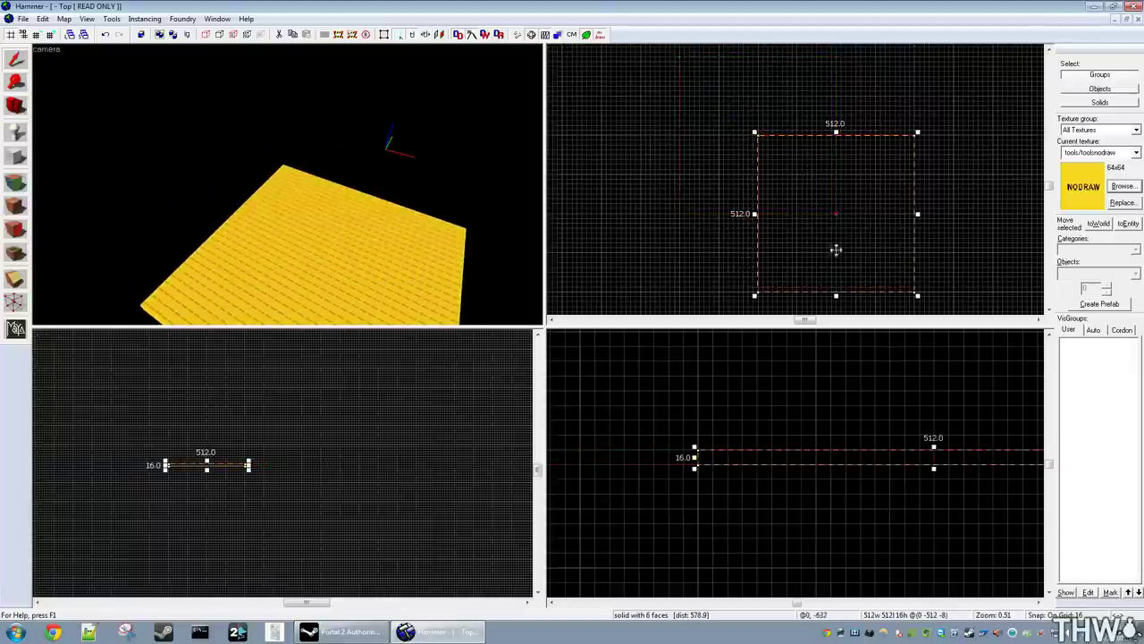
scroll(835, 247, "down", 3)
left_click_drag(849, 277, 850, 209)
scroll(851, 209, "up", 3)
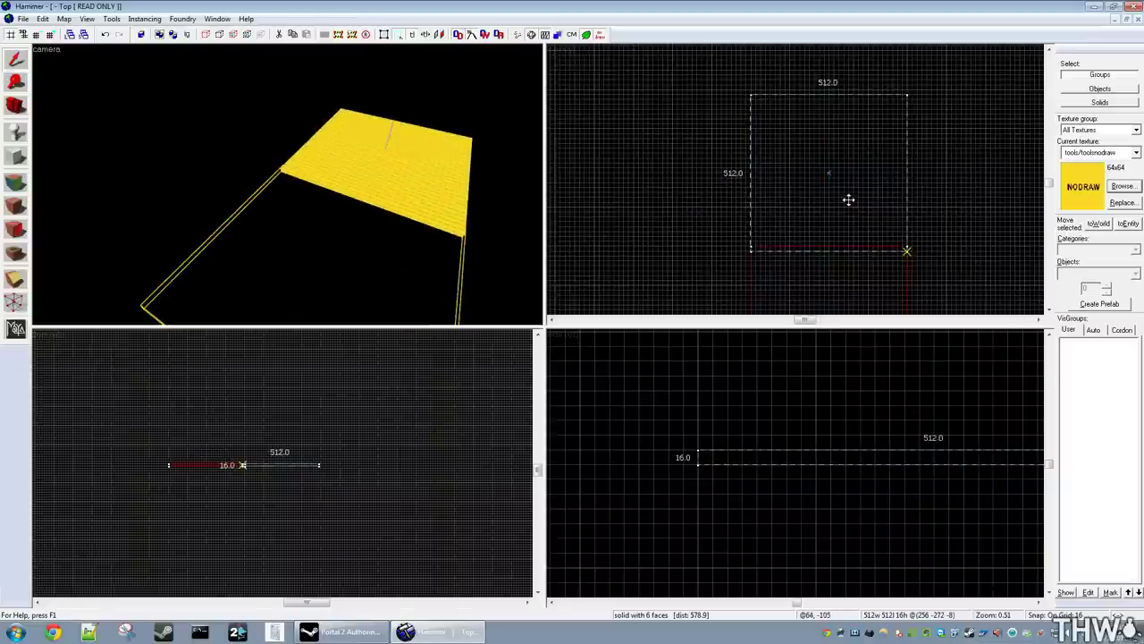
left_click_drag(406, 215, 510, 224)
scroll(921, 212, "down", 8)
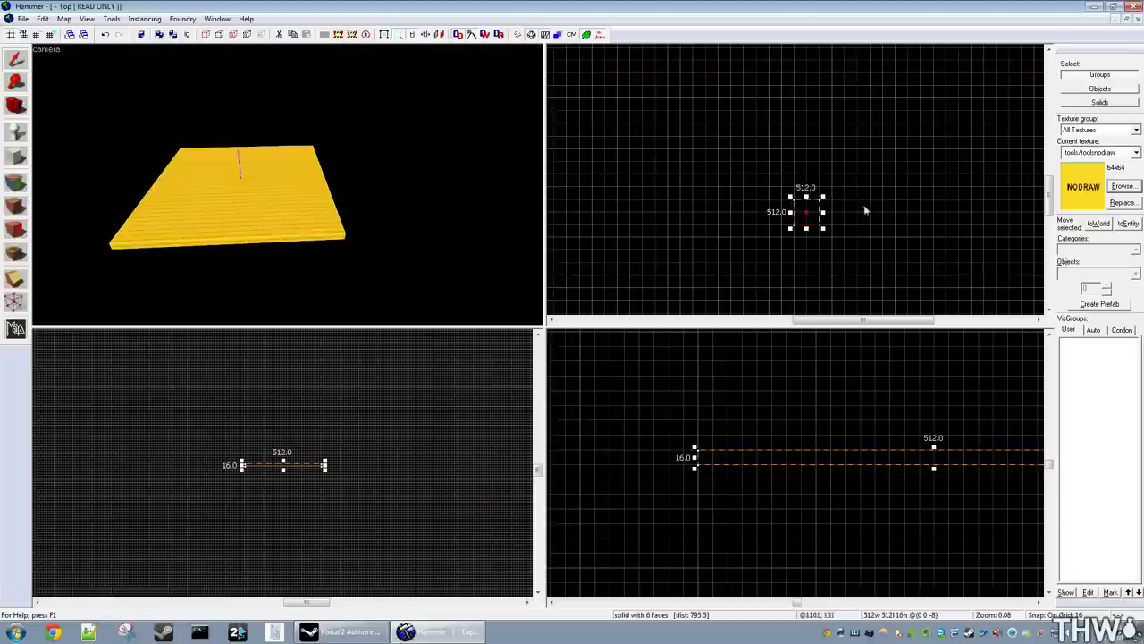
scroll(784, 424, "down", 6)
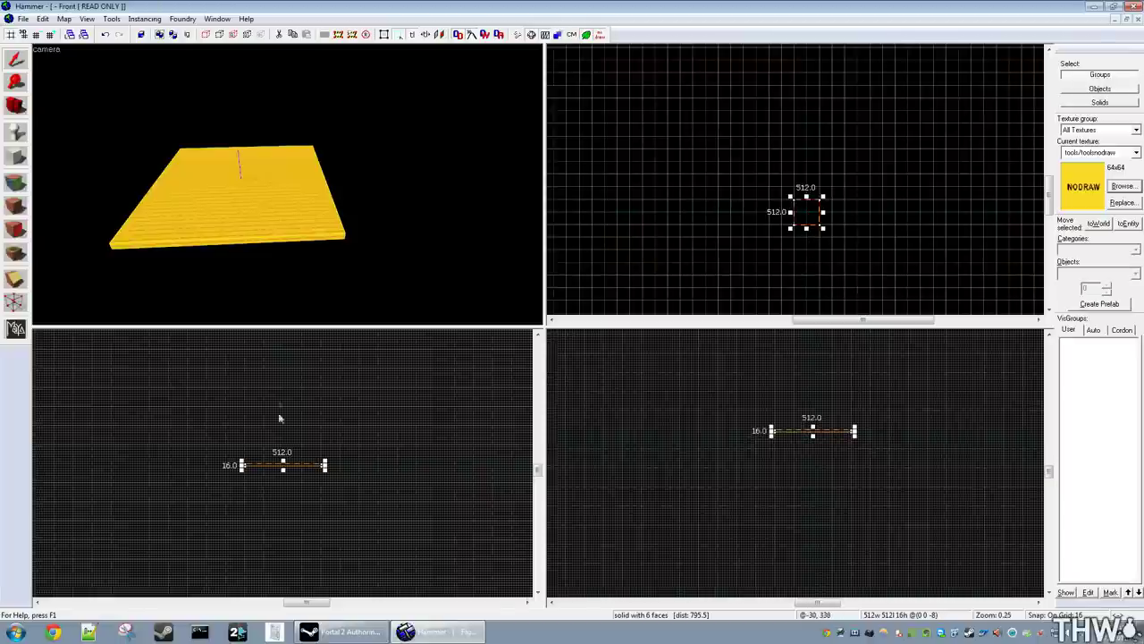
scroll(278, 405, "up", 8)
scroll(834, 459, "up", 8)
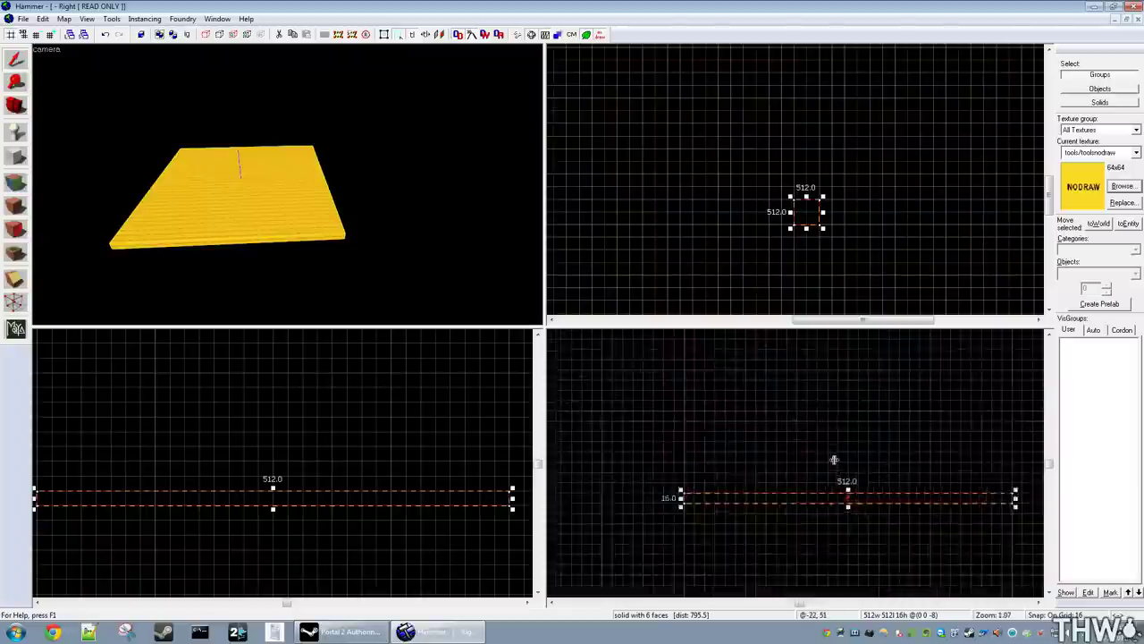
scroll(835, 459, "up", 1)
scroll(288, 189, "up", 5)
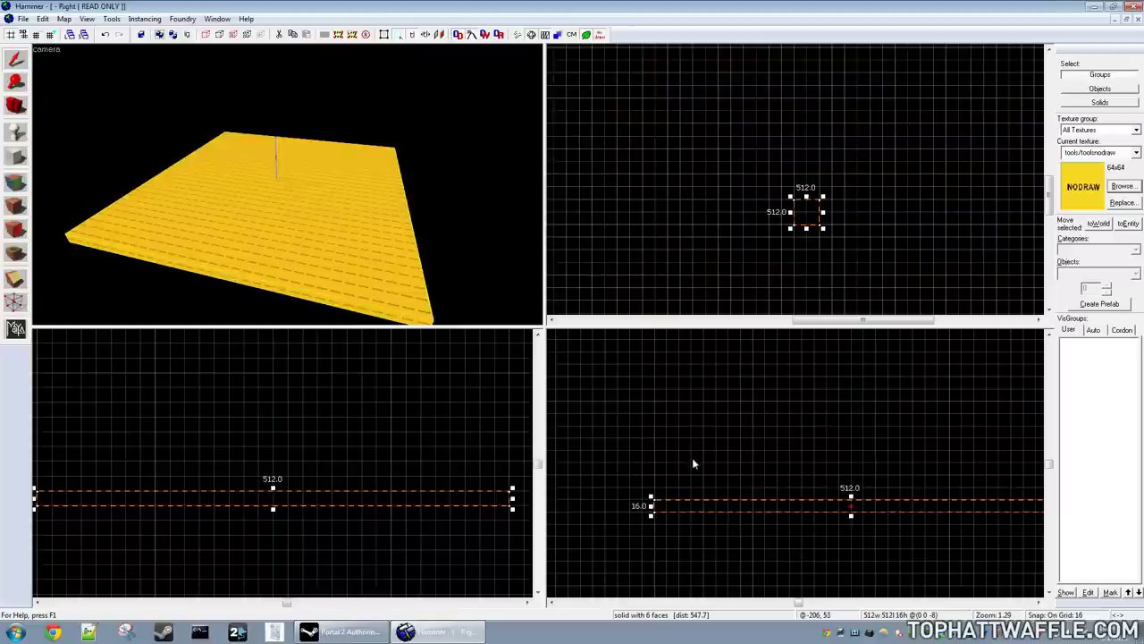
Create a 16 by 128 nodraw wall at the floor's edge in the Right view
key("shift+b")
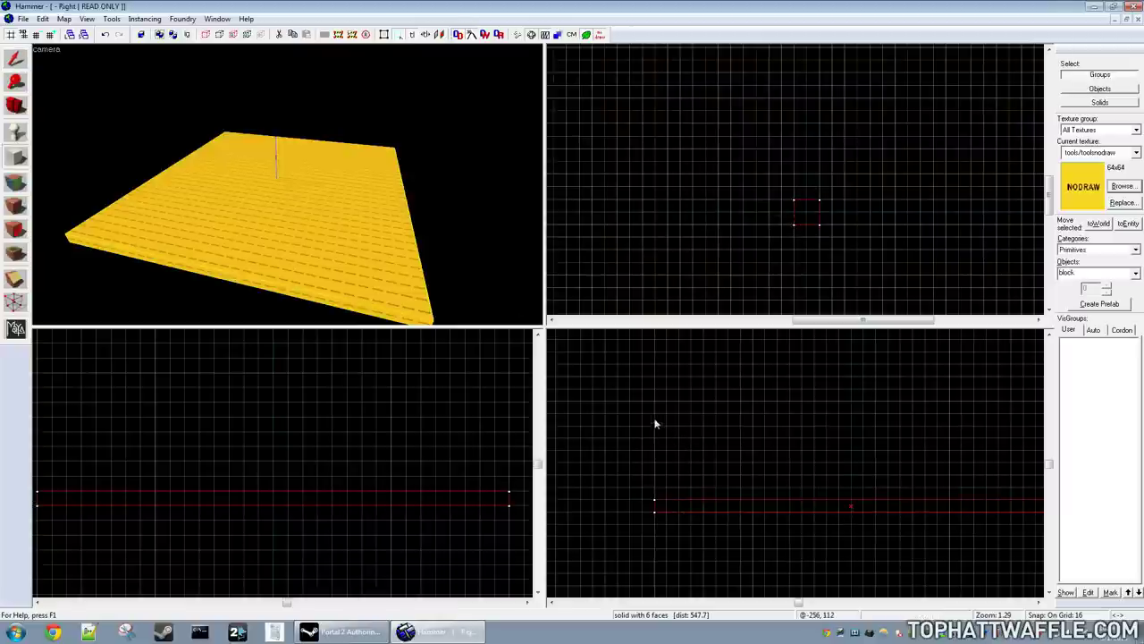
left_click_drag(642, 408, 655, 503)
left_click_drag(330, 230, 289, 189)
key("Return")
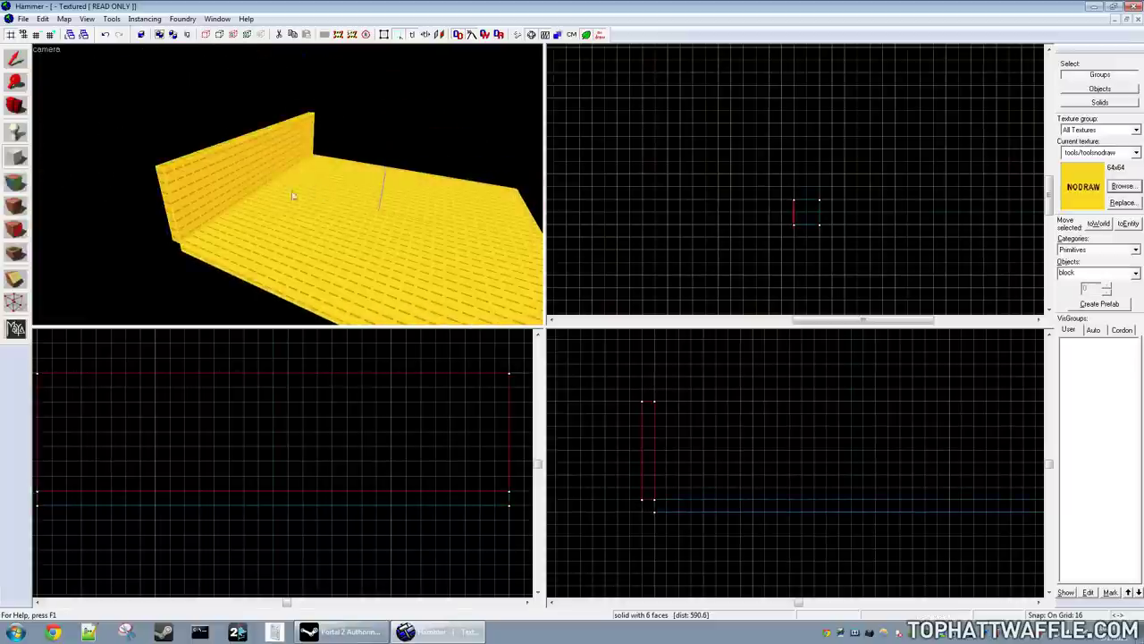
key("shift+s")
left_click(653, 440)
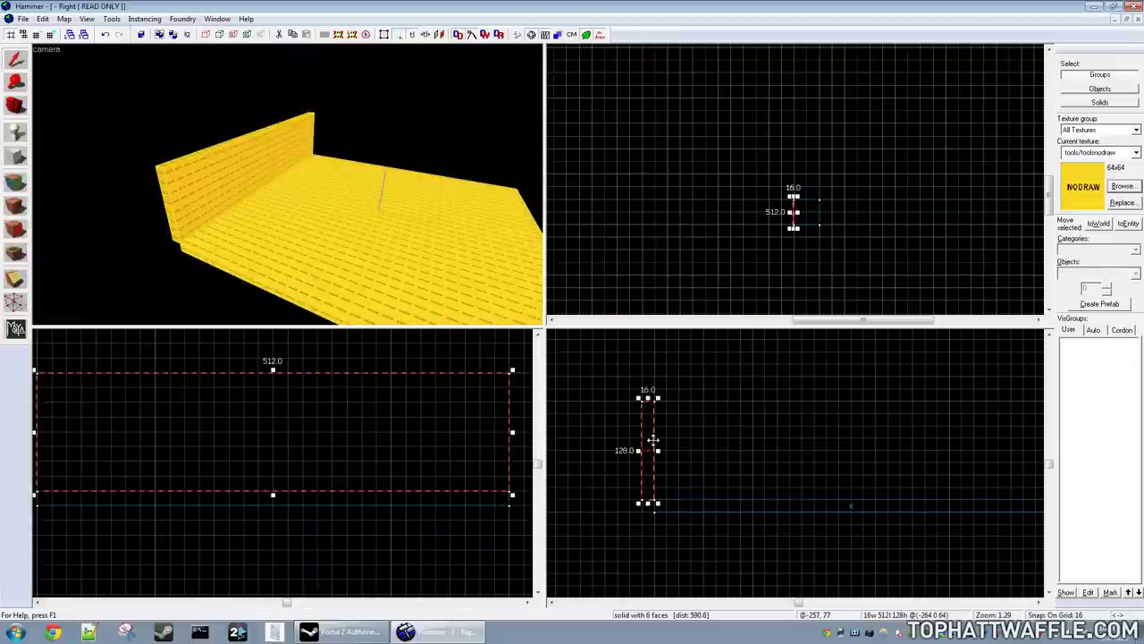
Shift-drag a copy of the wall to the floor's opposite edge and select the walls
scroll(777, 478, "down", 3)
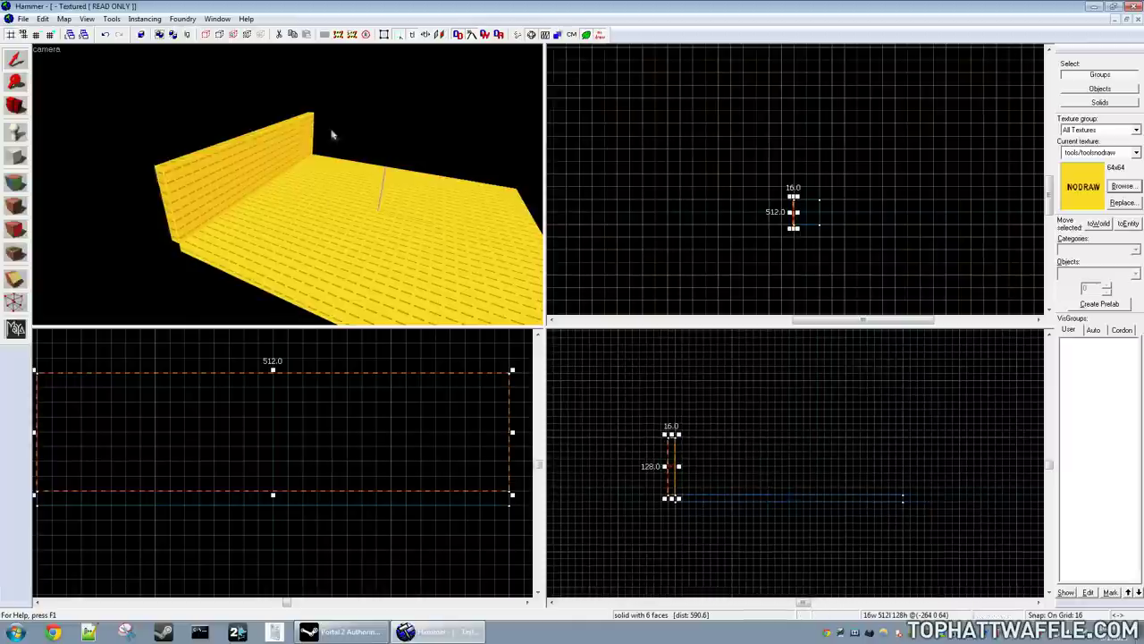
key("z")
key("z")
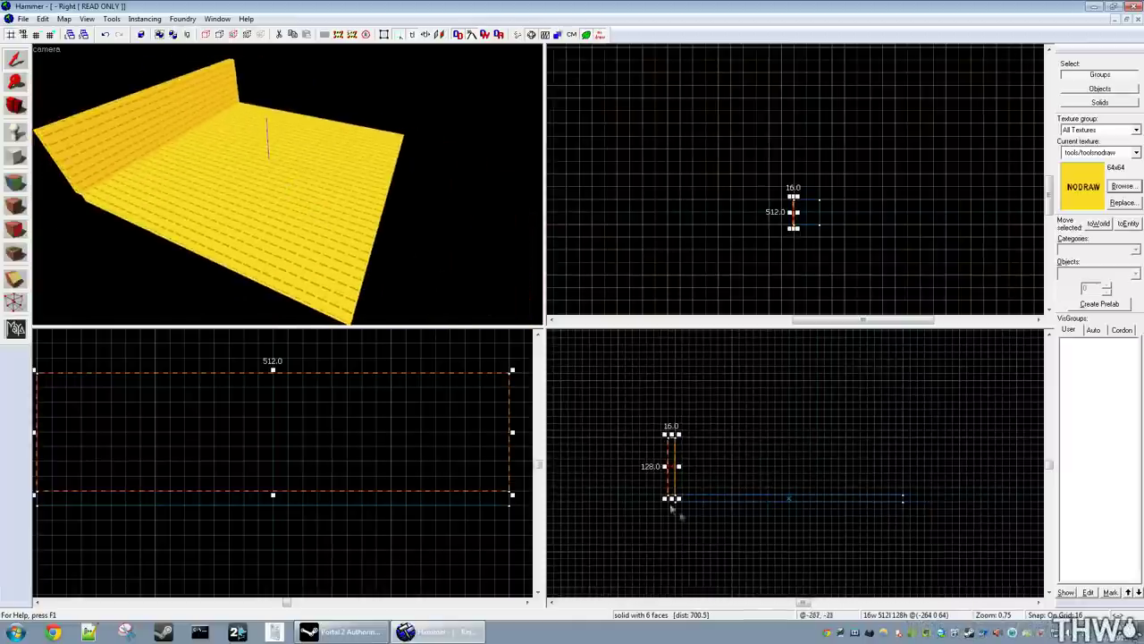
scroll(670, 509, "up", 1)
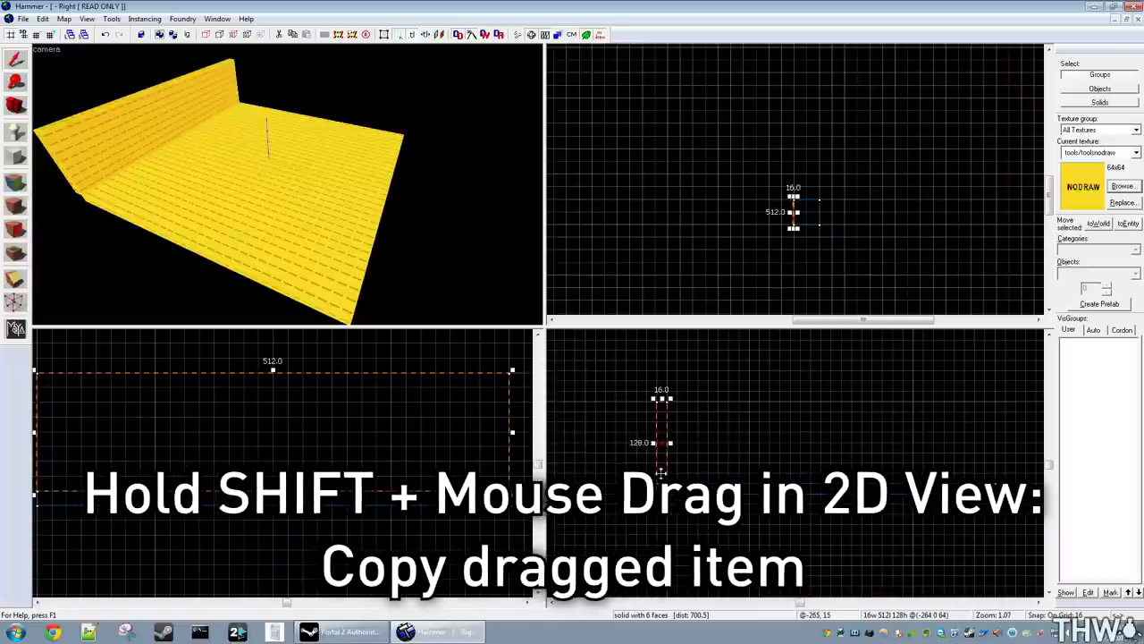
left_click_drag(660, 471, 997, 472, "shift")
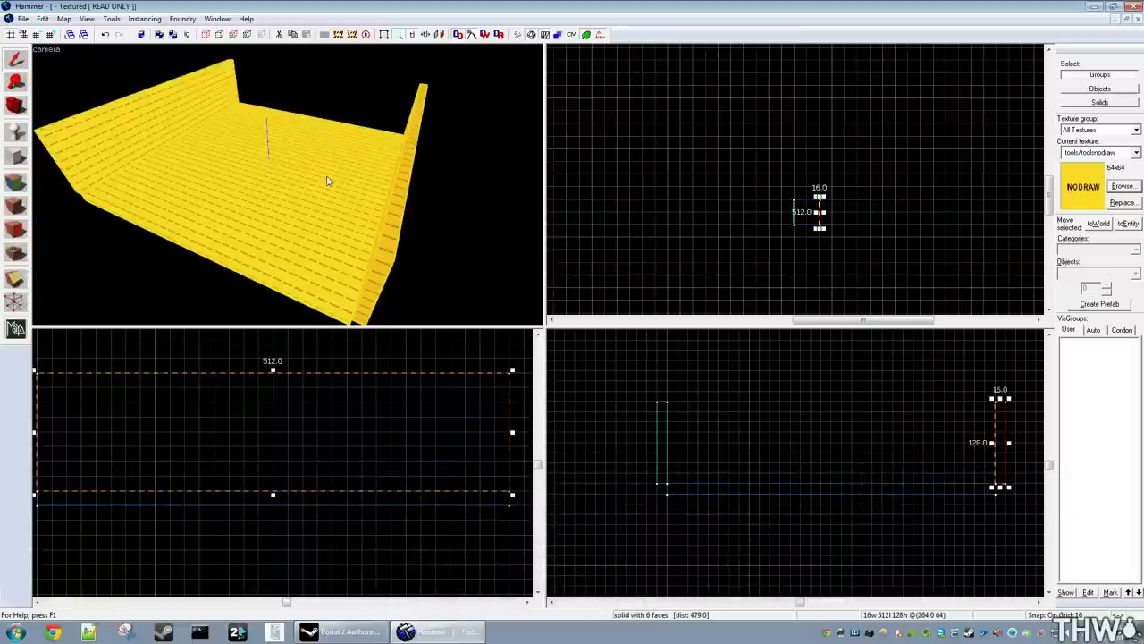
left_click(794, 212, "ctrl")
scroll(775, 148, "up", 4)
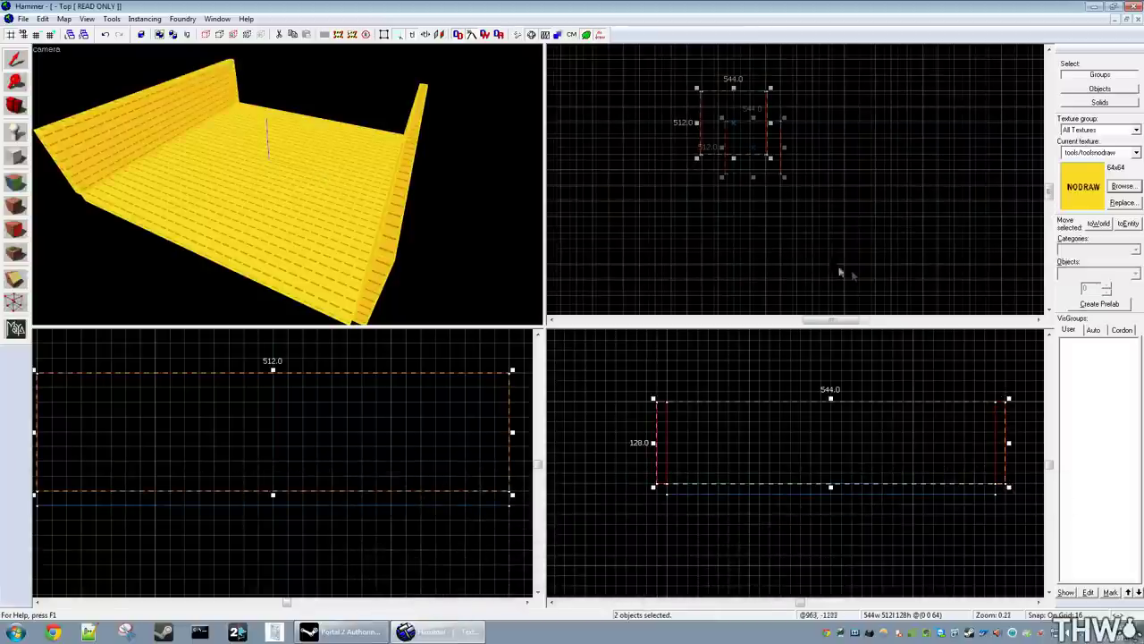
scroll(775, 147, "up", 1)
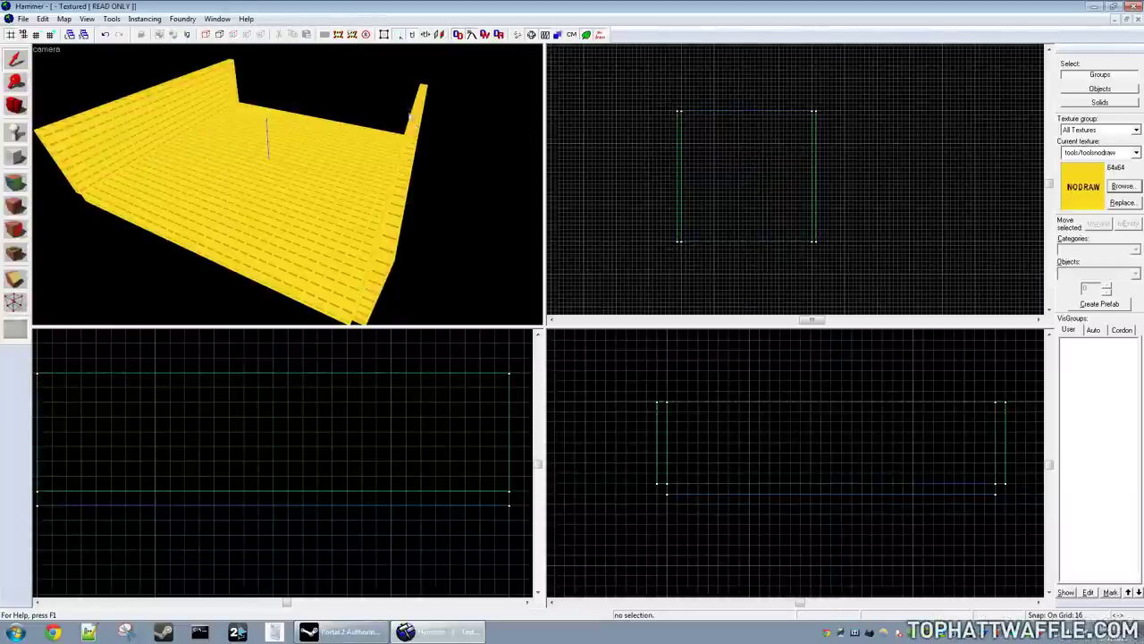
left_click(414, 143)
left_click(182, 111, "ctrl")
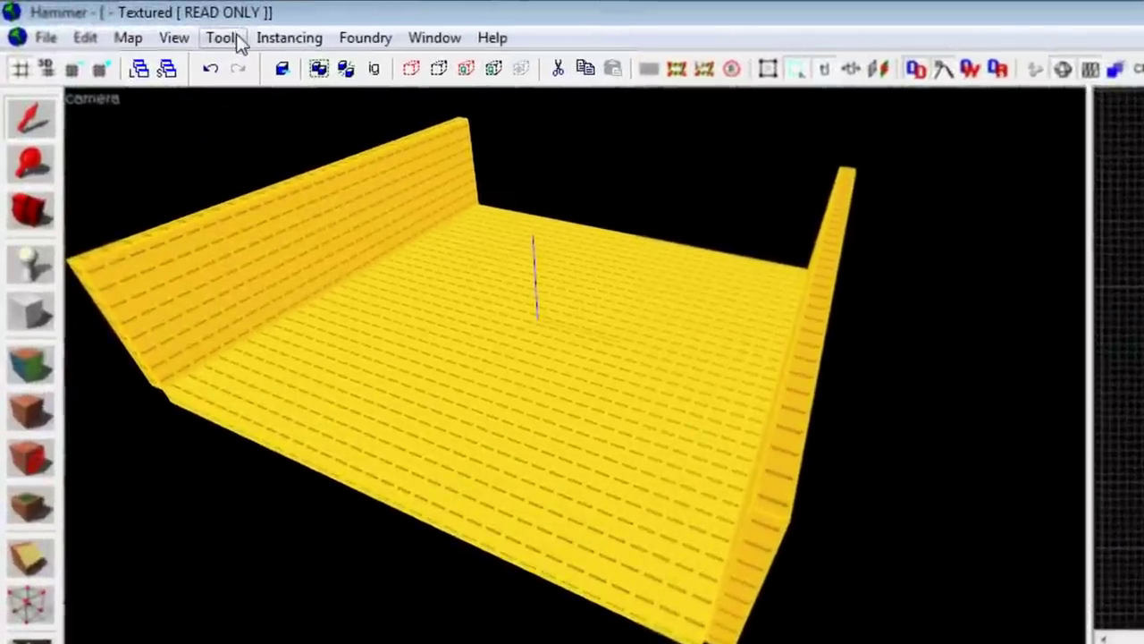
left_click(224, 40)
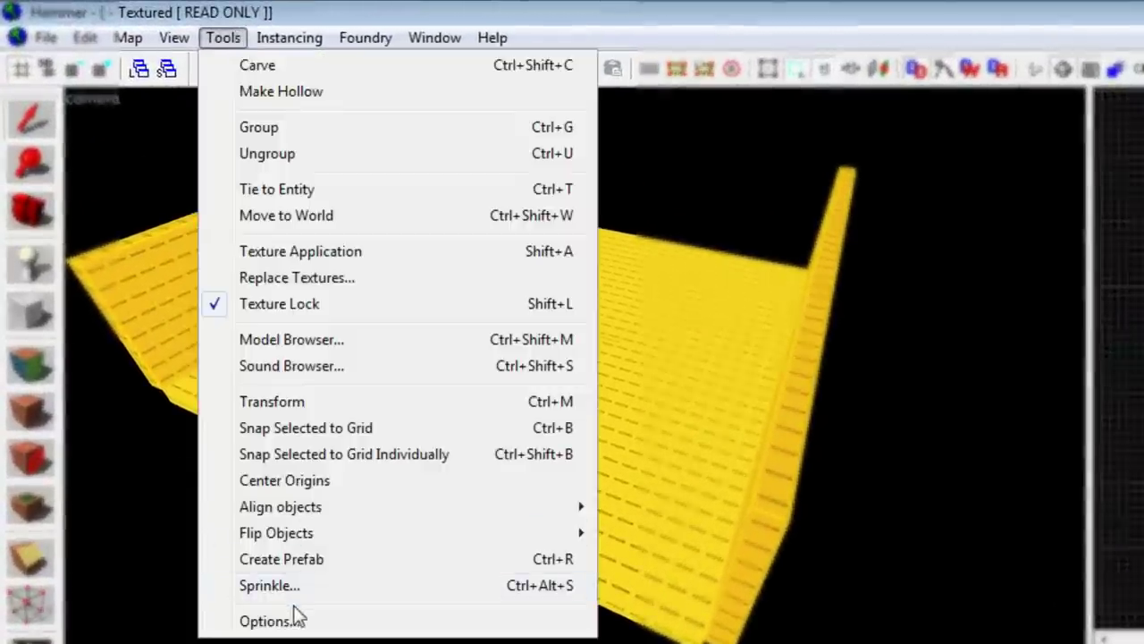
Open Tools > Options and review the General page's autosave folder and undo levels
left_click(269, 621)
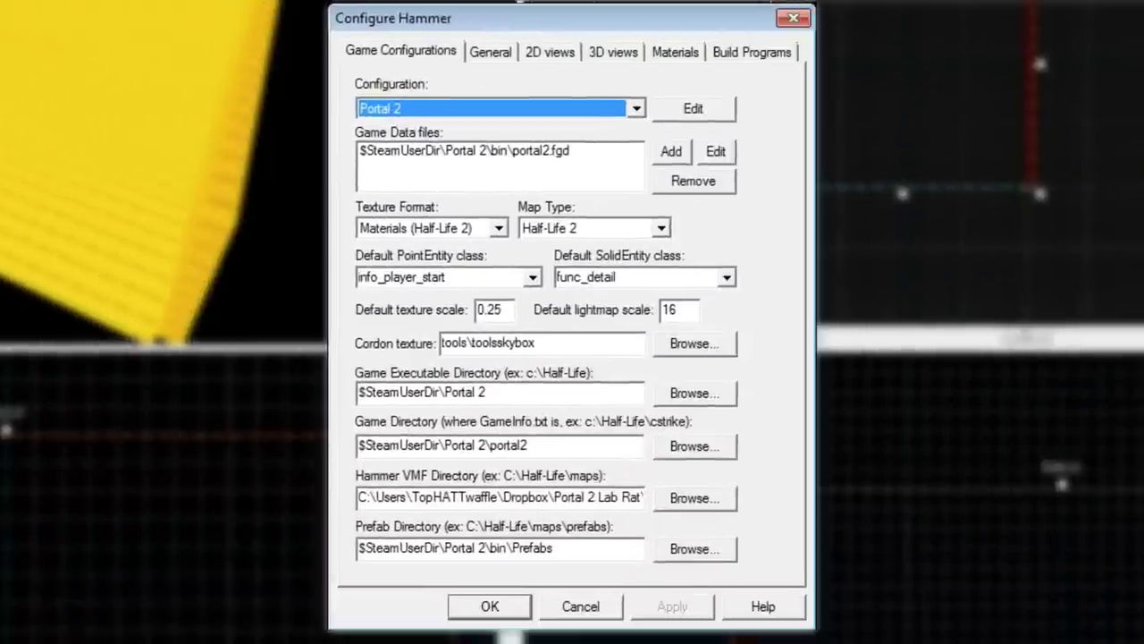
left_click(491, 53)
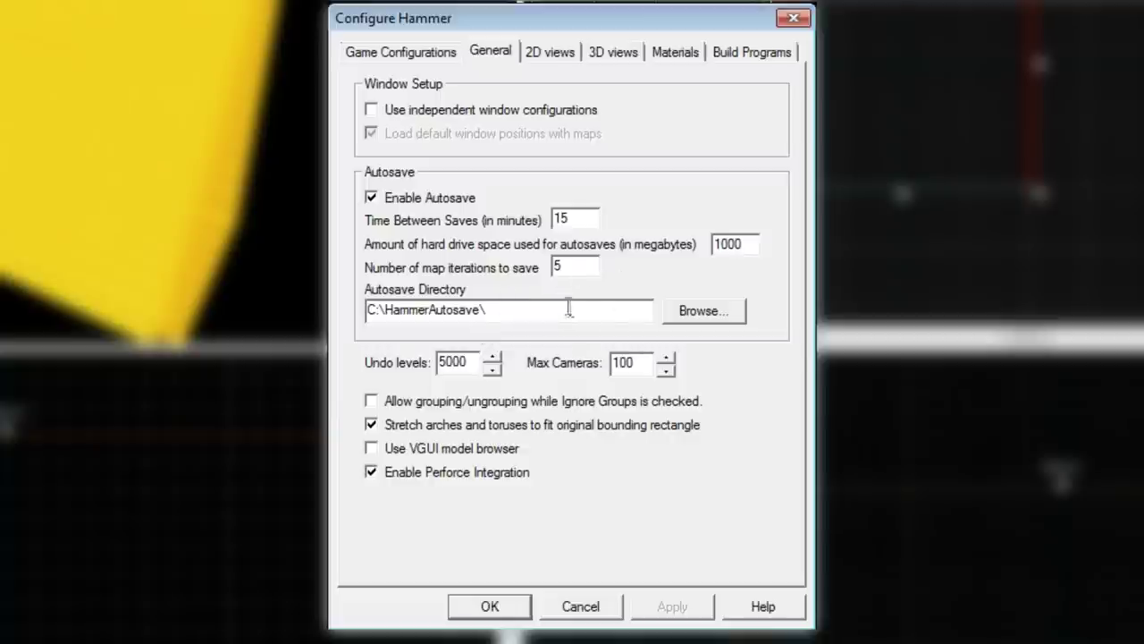
left_click_drag(567, 310, 284, 327)
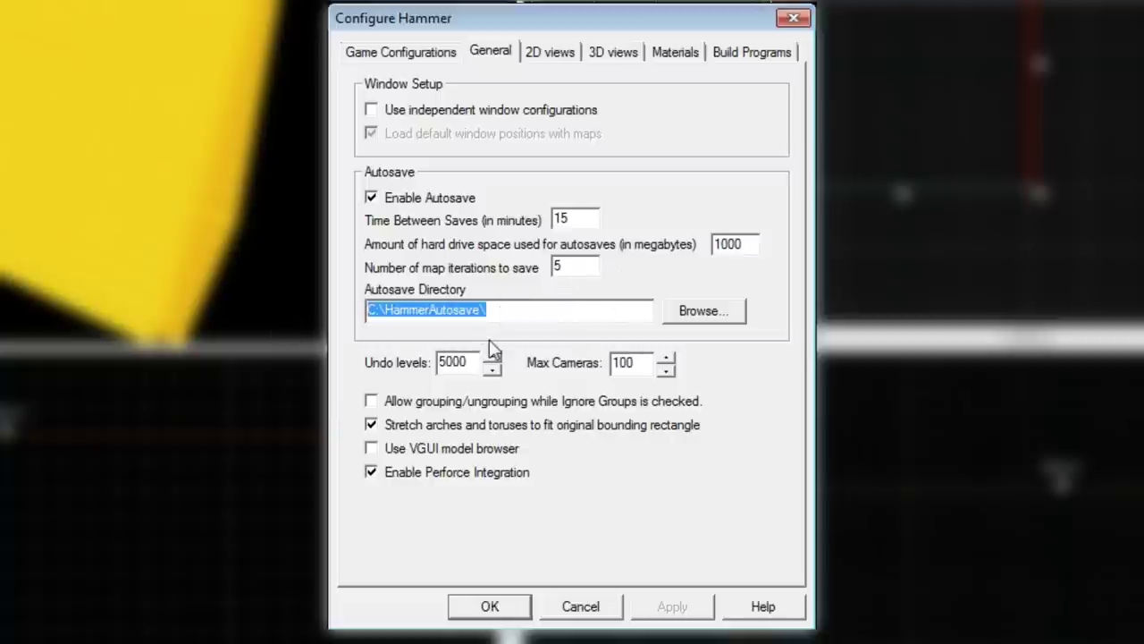
left_click_drag(476, 367, 443, 365)
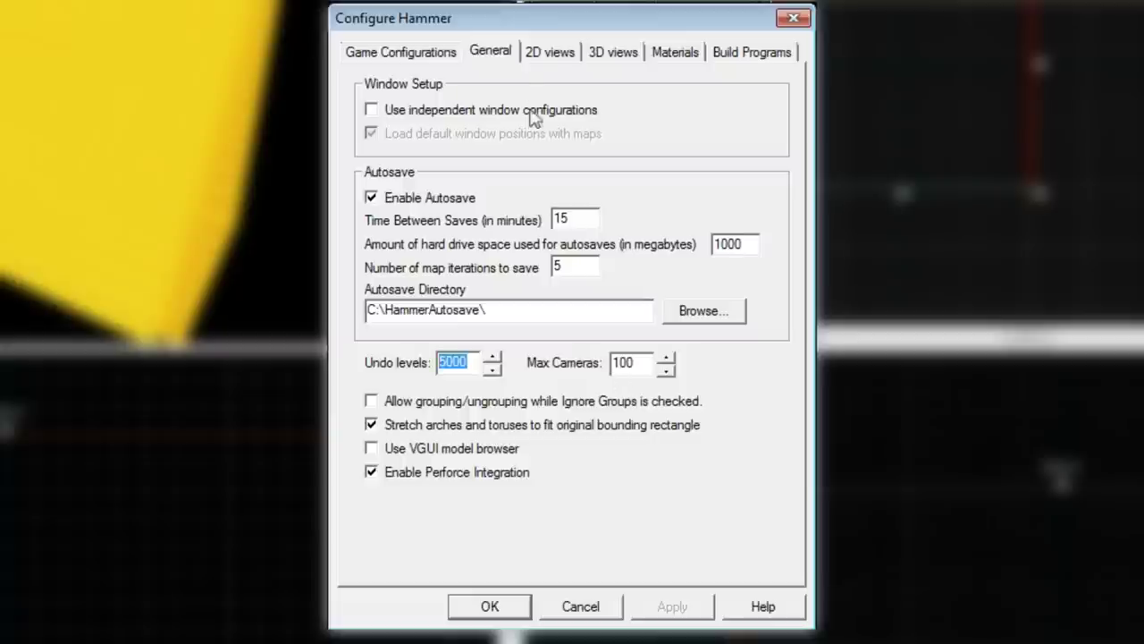
left_click(542, 57)
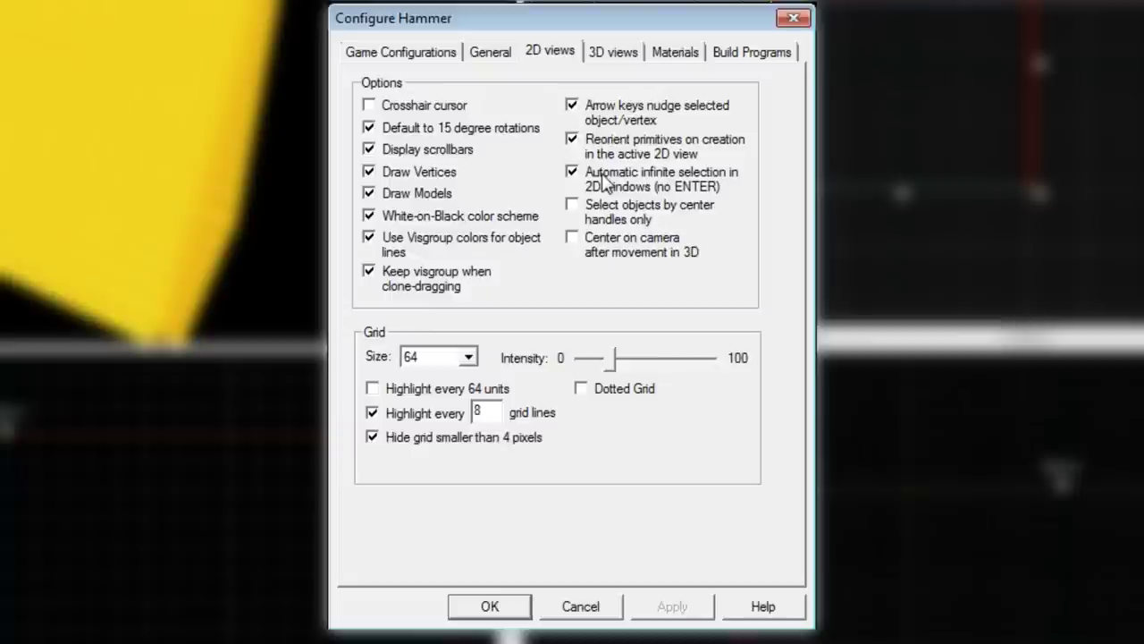
Move from the 2D views page to the 3D views settings
left_click(615, 52)
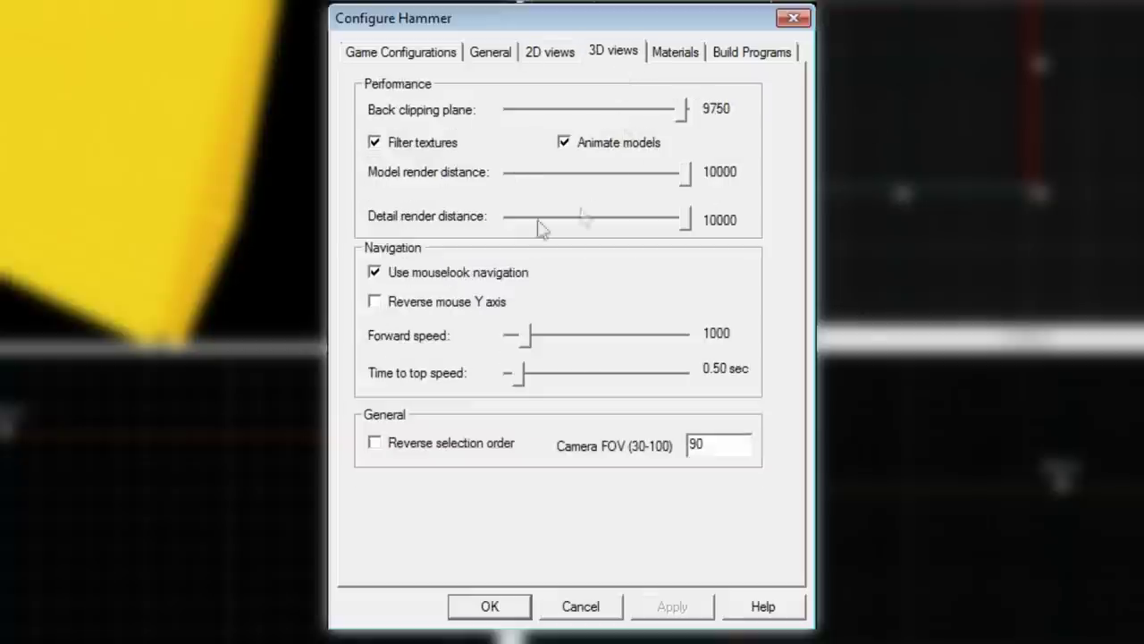
Raise the 3D back clipping plane to 10000 and confirm the configuration
left_click_drag(682, 108, 502, 126)
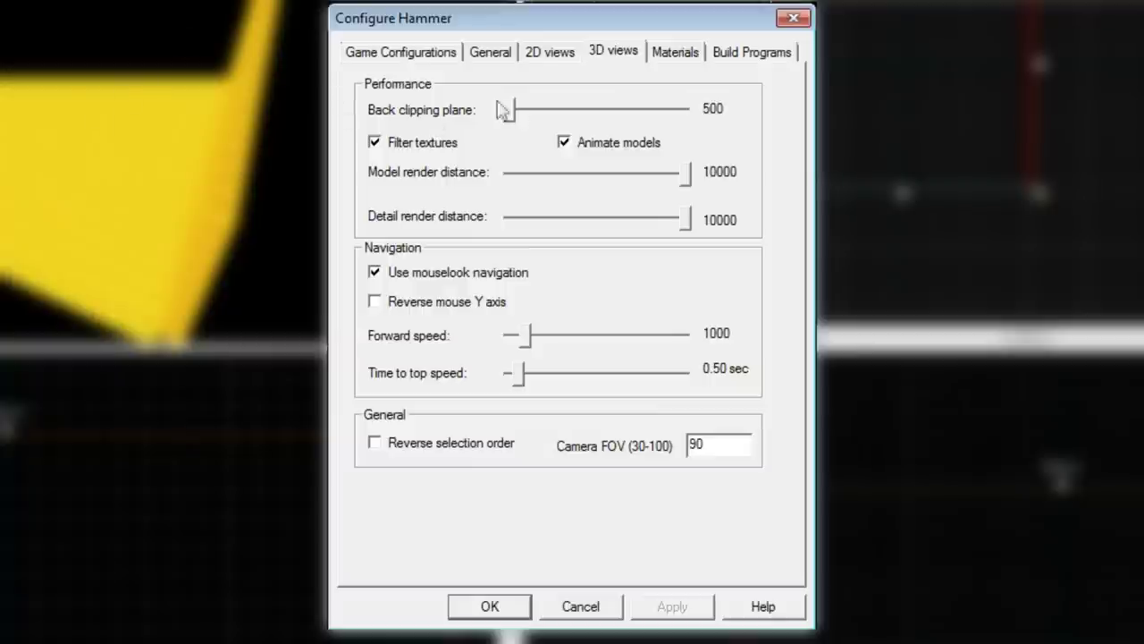
left_click_drag(511, 121, 988, 183)
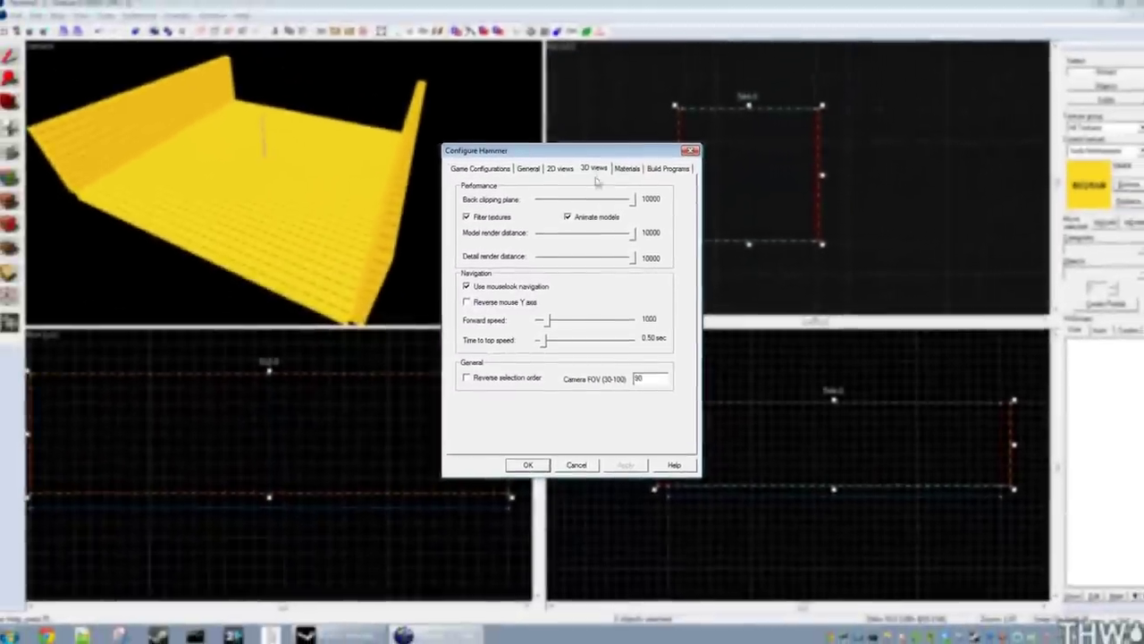
left_click(628, 170)
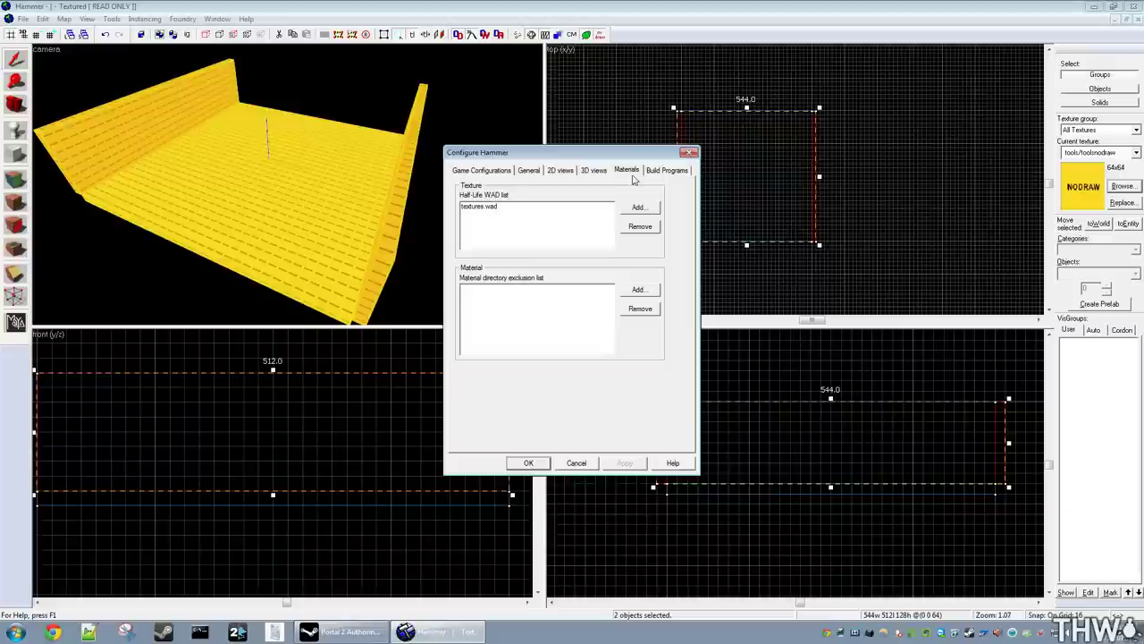
left_click(528, 463)
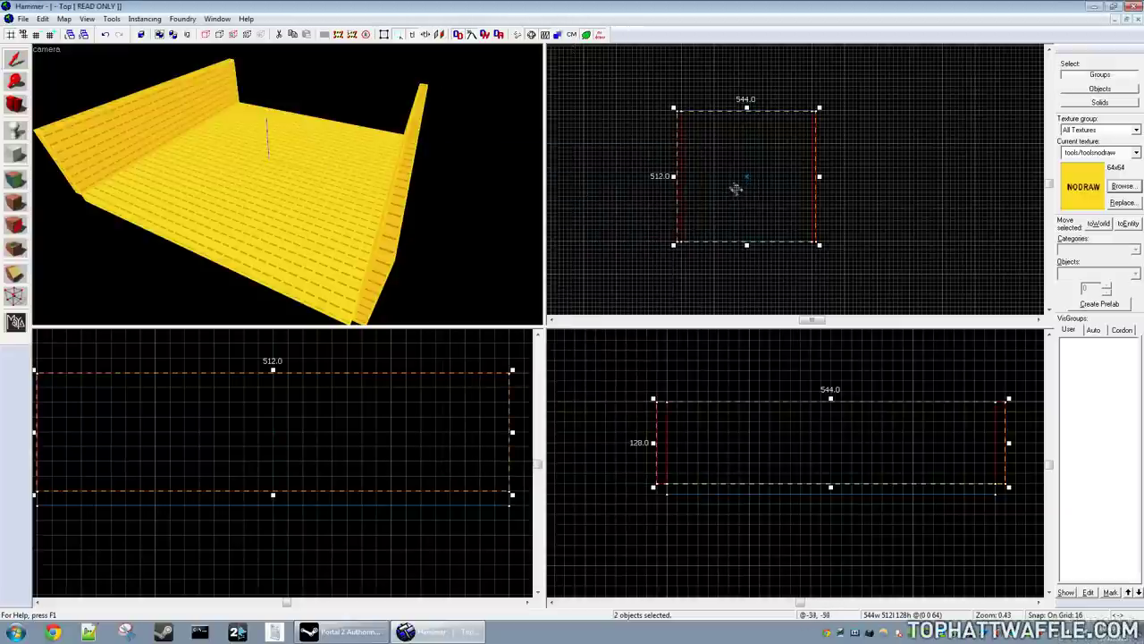
Drag the two selected walls to the right, then orbit the 3D view down to inspect them
left_click_drag(793, 181, 869, 177)
mouse_move(284, 184)
left_mouse_down()
mouse_move(318, 184)
mouse_move(289, 187)
left_mouse_up()
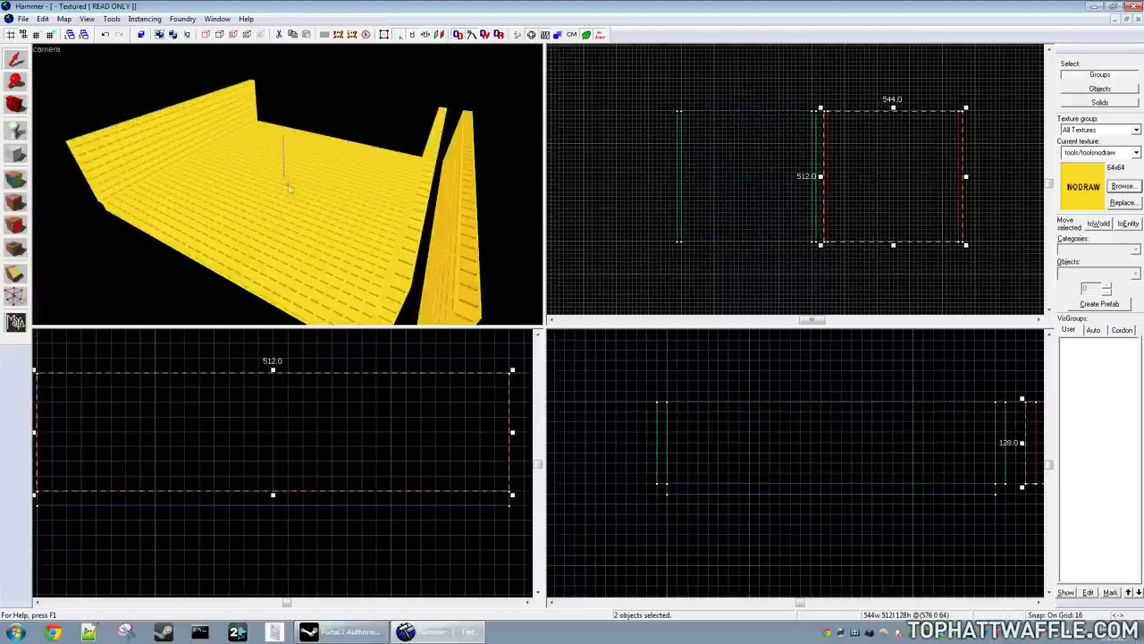
Rotate the two walls 90° and drag them back into the room's open sides
left_click(898, 176)
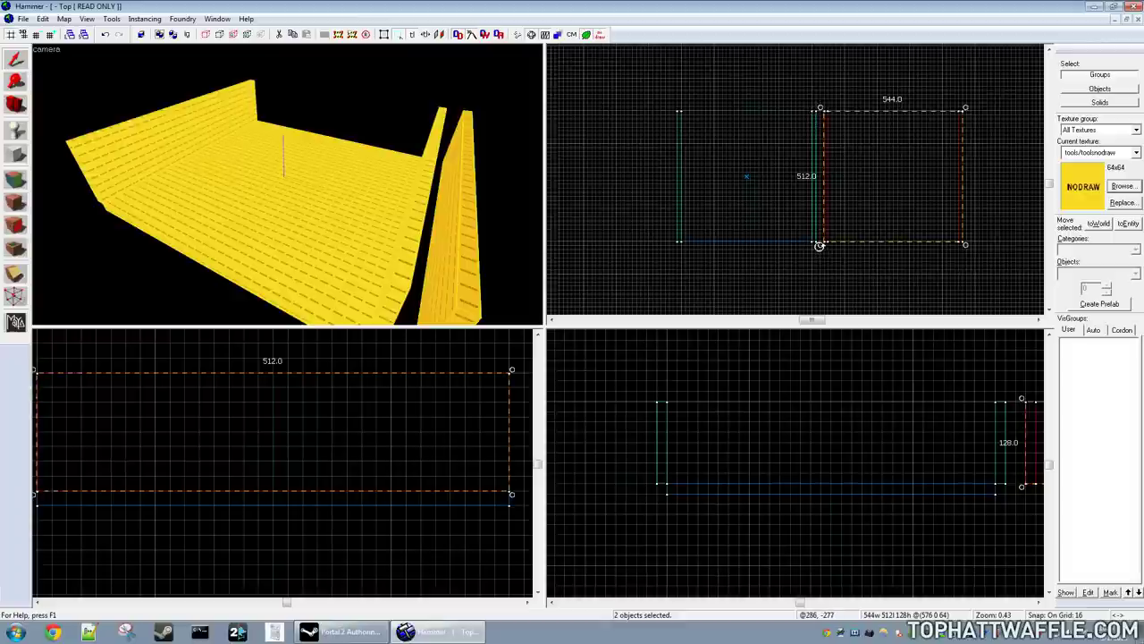
left_click_drag(818, 246, 968, 281)
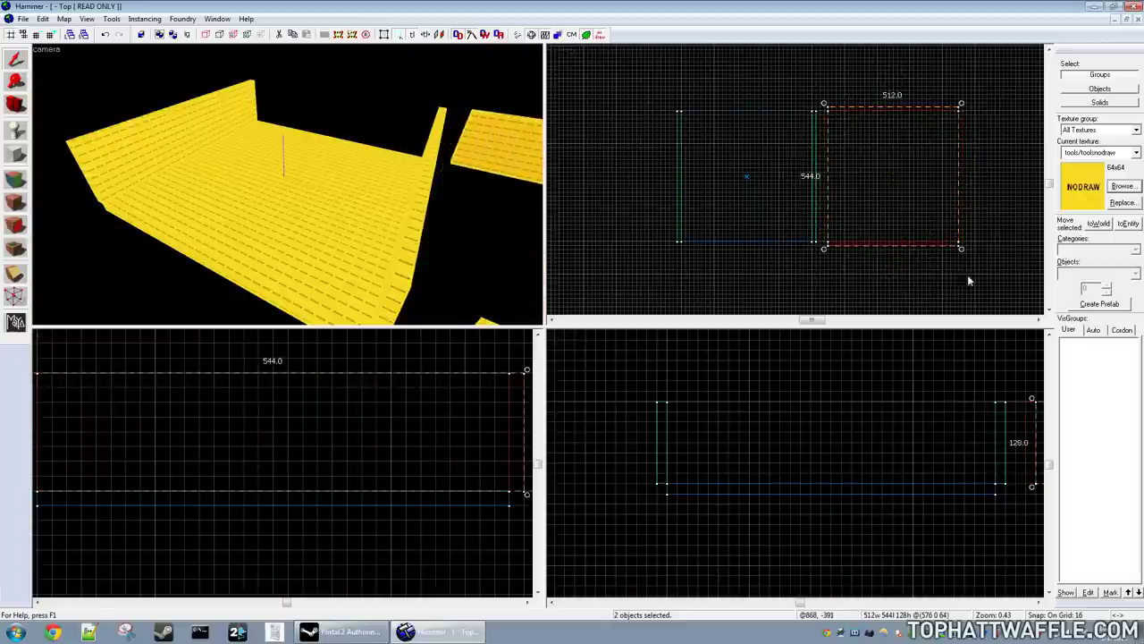
left_click_drag(879, 155, 736, 153)
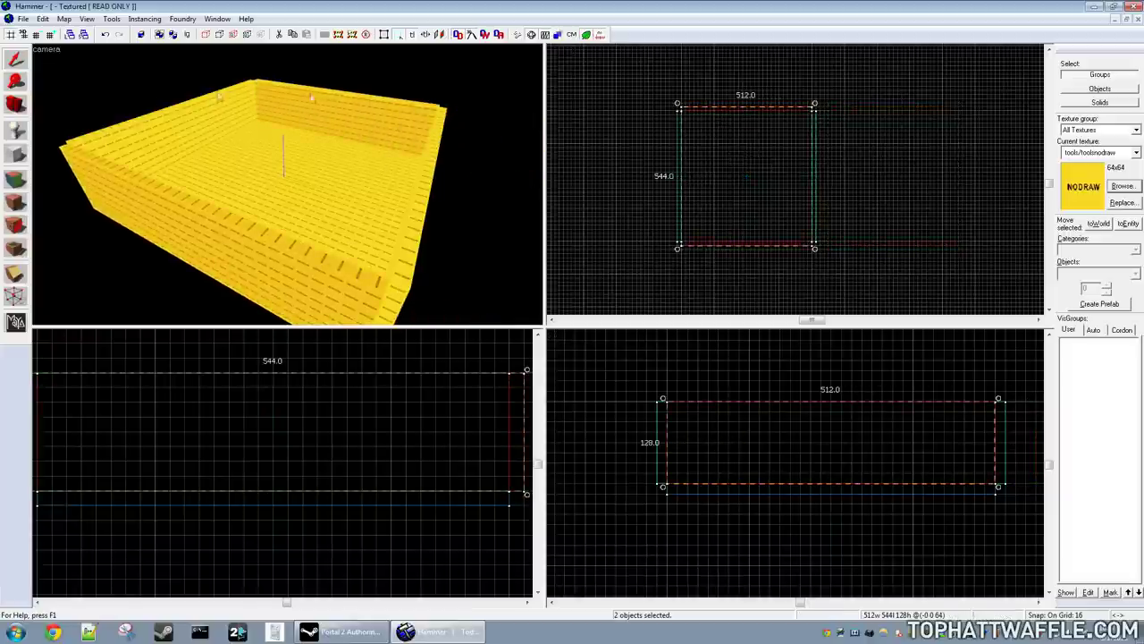
Try shearing and resizing the walls, undoing each change
left_click(764, 152)
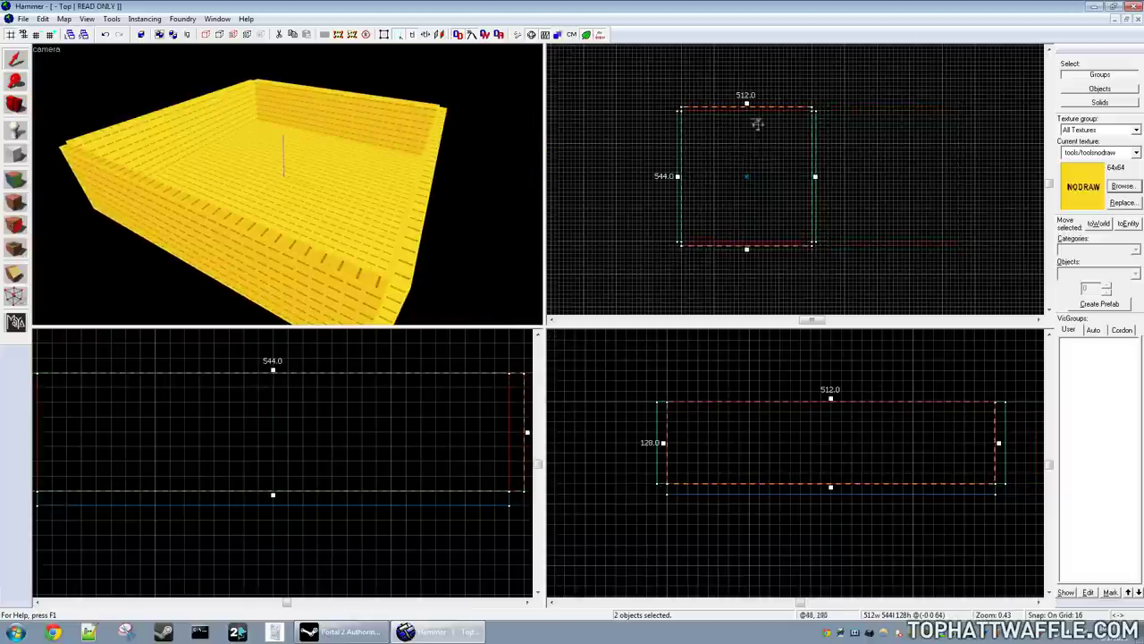
left_click_drag(747, 105, 660, 108)
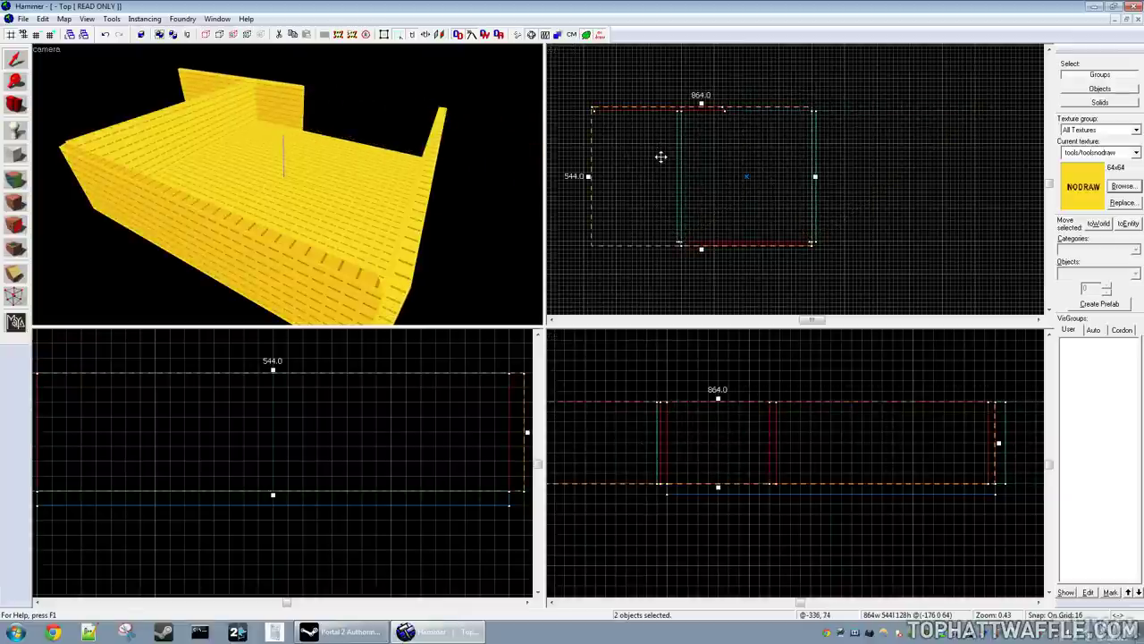
key("Escape")
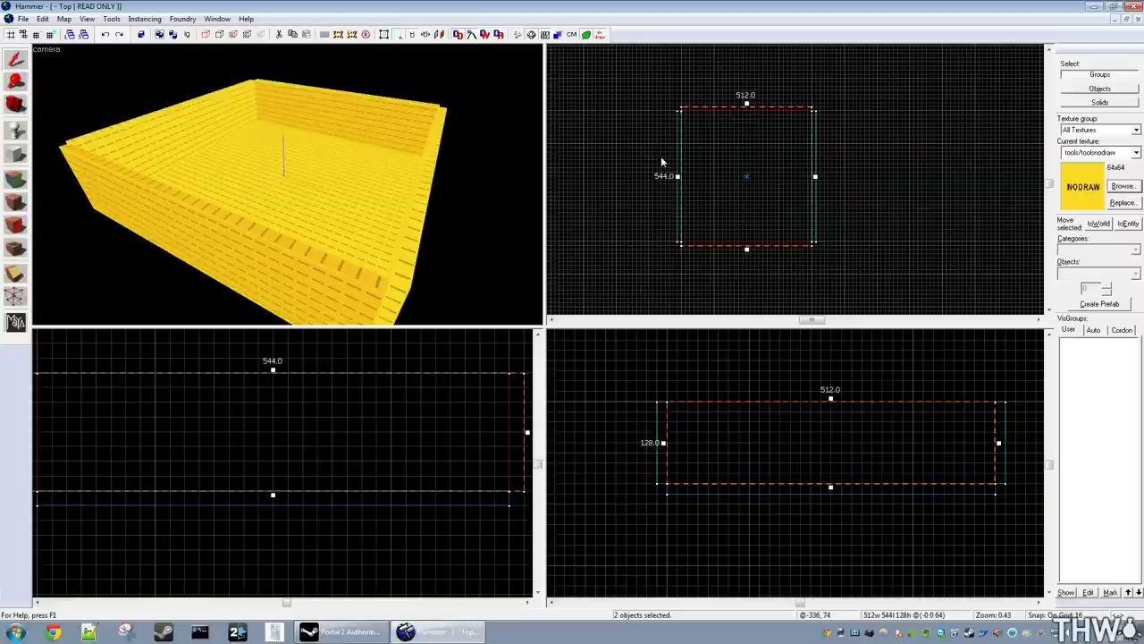
left_click(729, 192)
left_click_drag(757, 107, 731, 186)
key("ctrl+z")
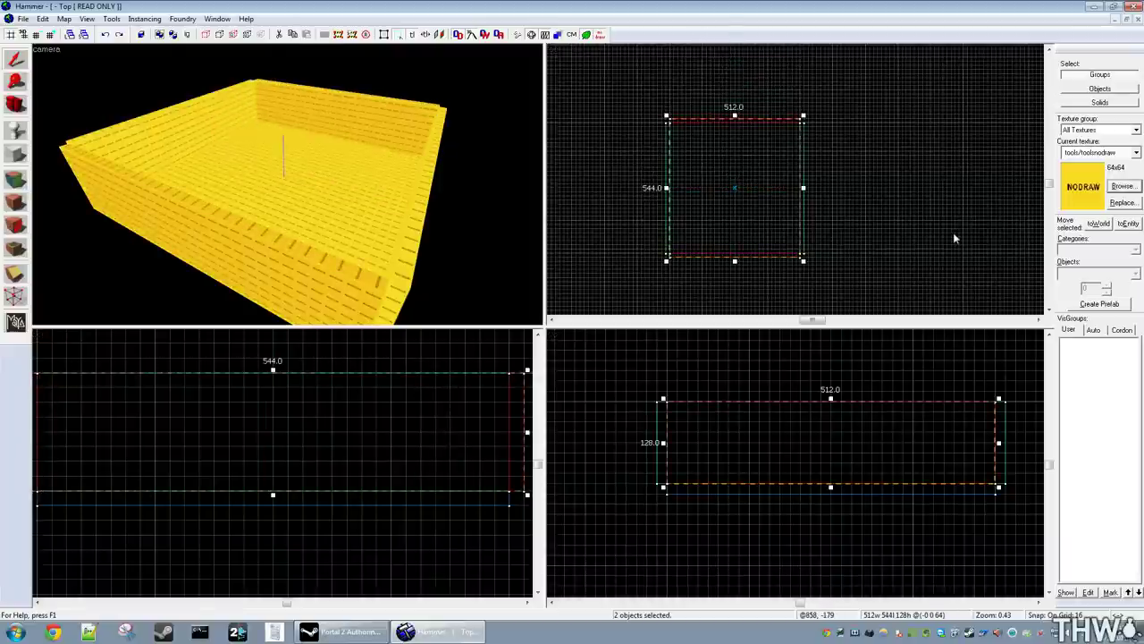
Shift-drag a copy of the floor slab up to the wall tops, then fly the camera inside
key("Escape")
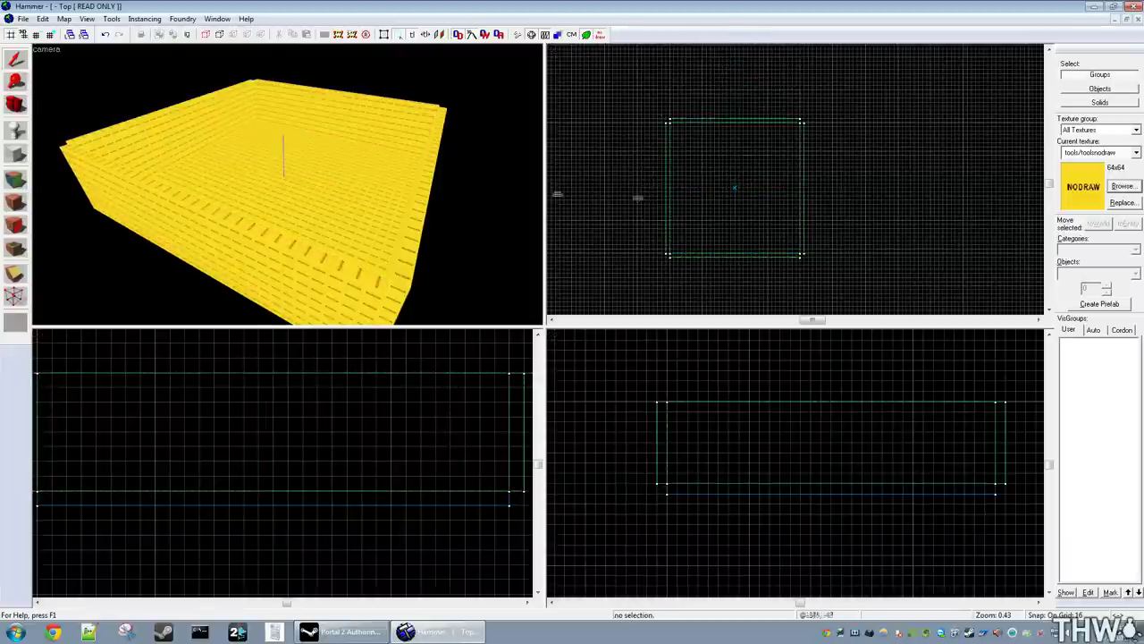
left_click(283, 174)
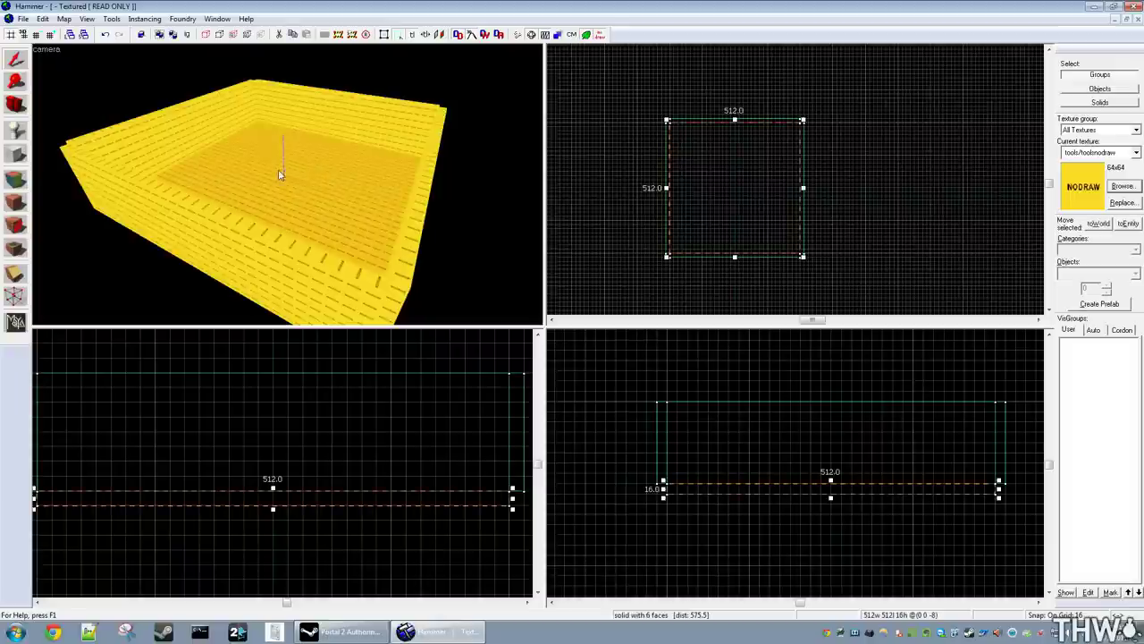
mouse_move(679, 482)
left_mouse_down()
mouse_move(670, 401)
mouse_move(687, 394)
left_mouse_up()
key("Escape")
key("w")
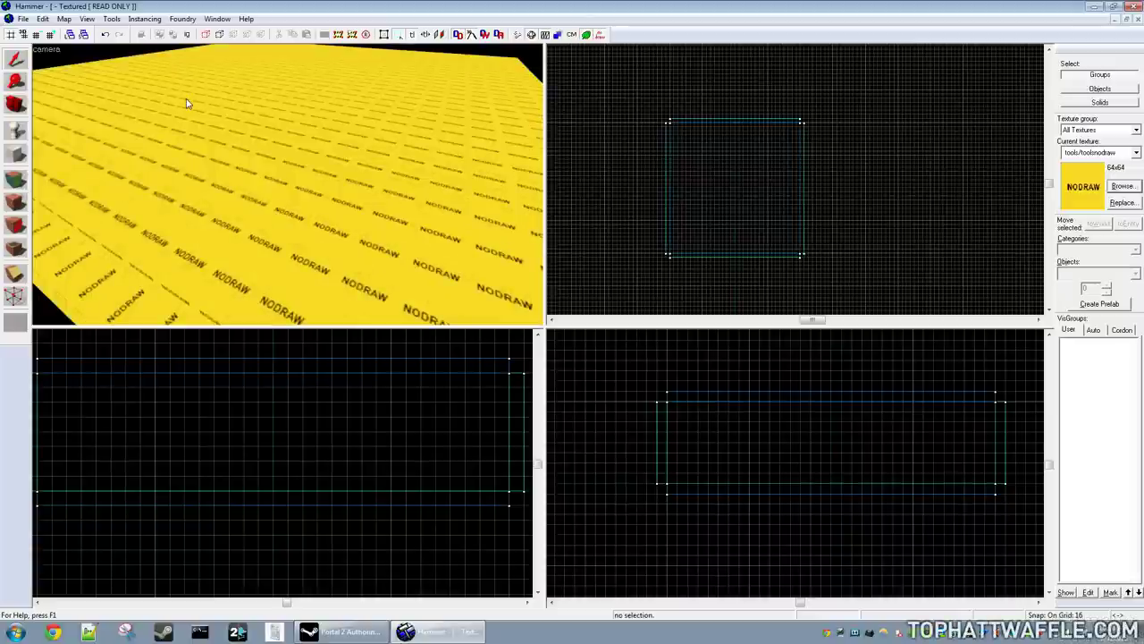
key("z")
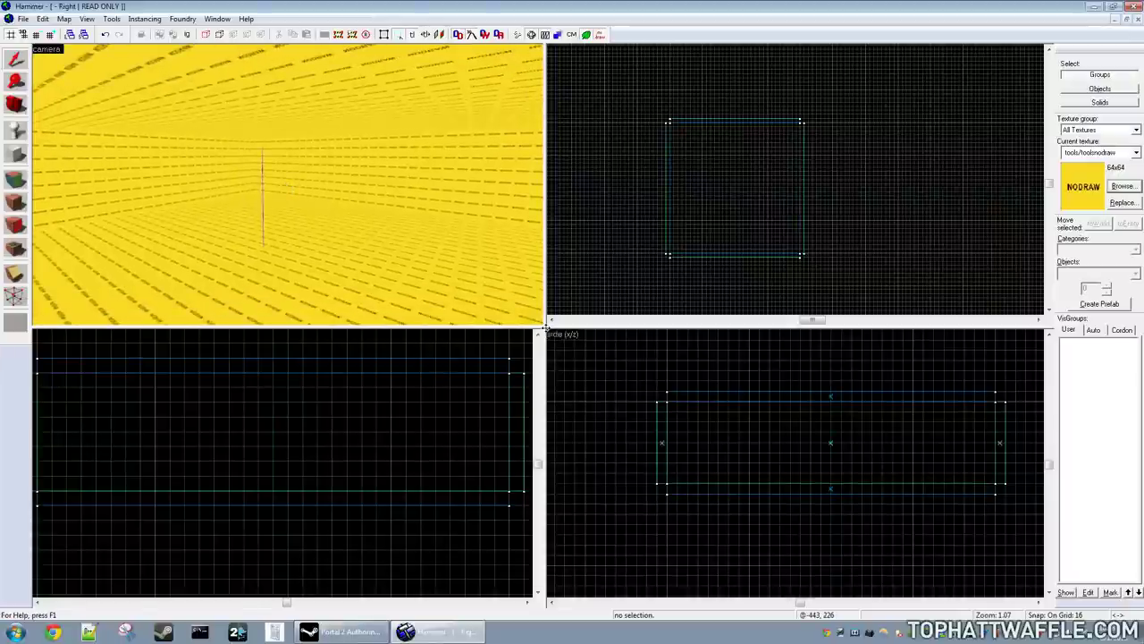
Enlarge the 3D view, then cycle maximized views until the 3D Textured camera fills the window
left_click_drag(544, 329, 1033, 592)
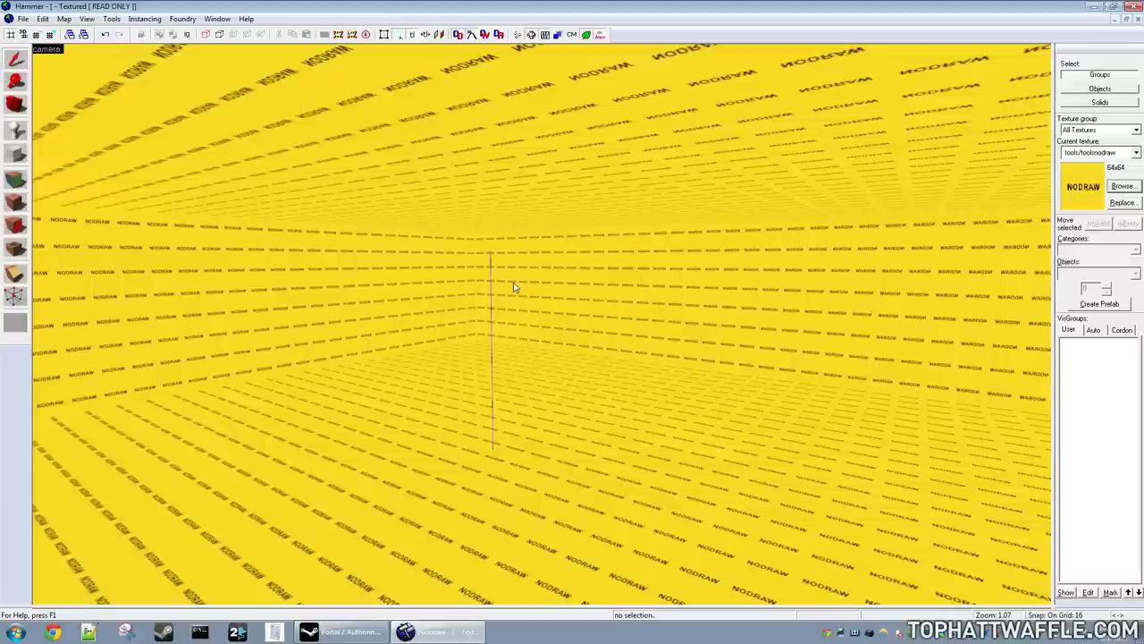
key("shift+z")
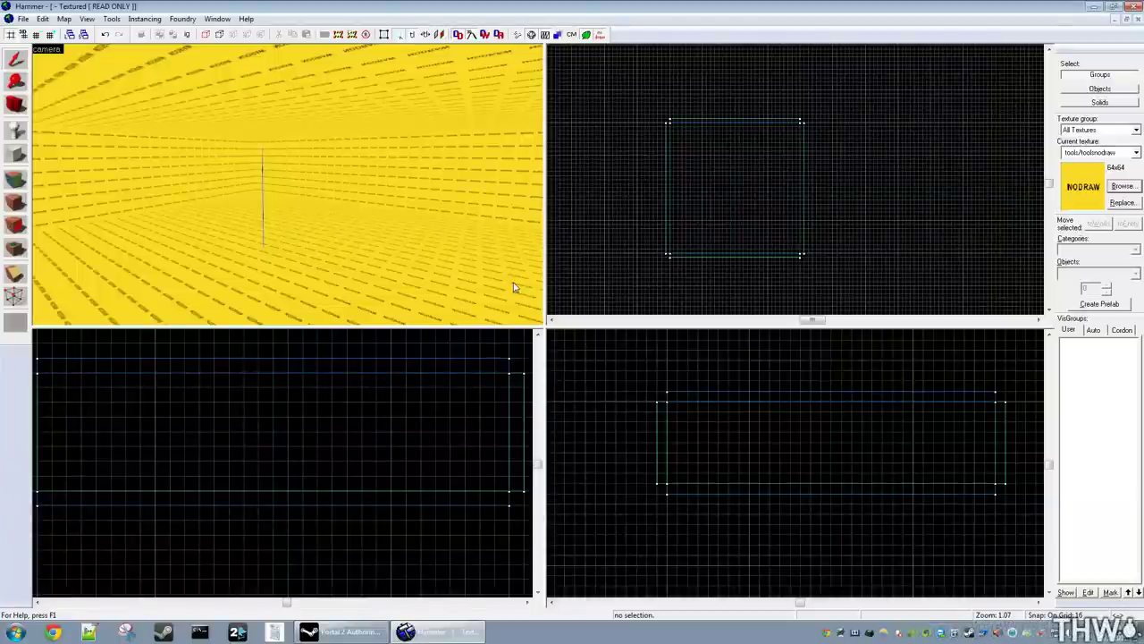
key("shift+z")
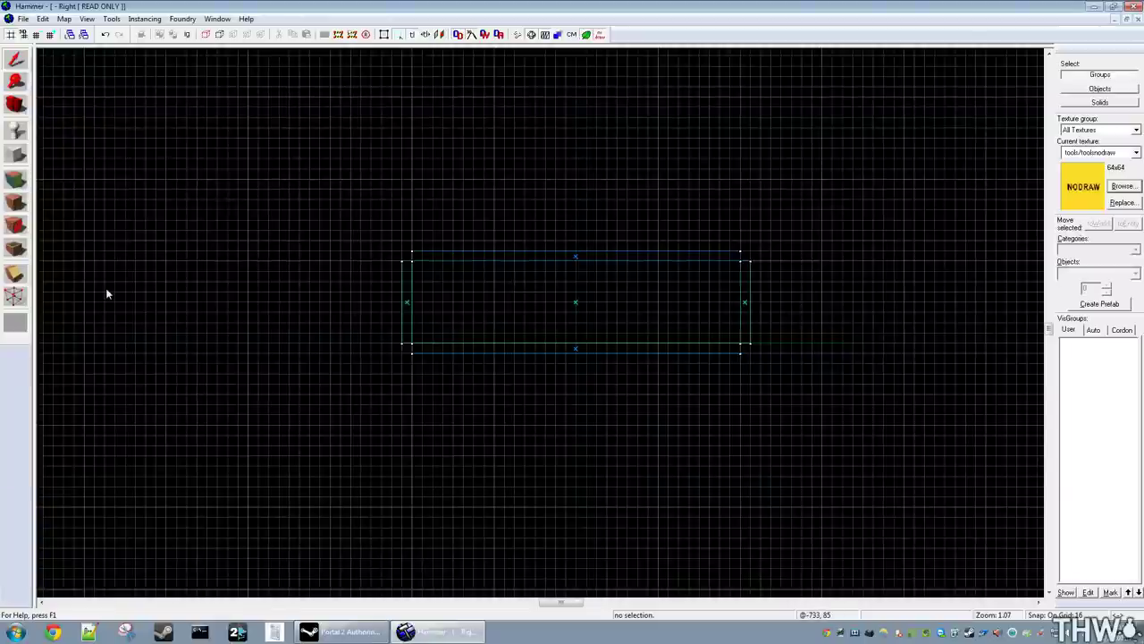
key("shift+z")
key("shift+z")
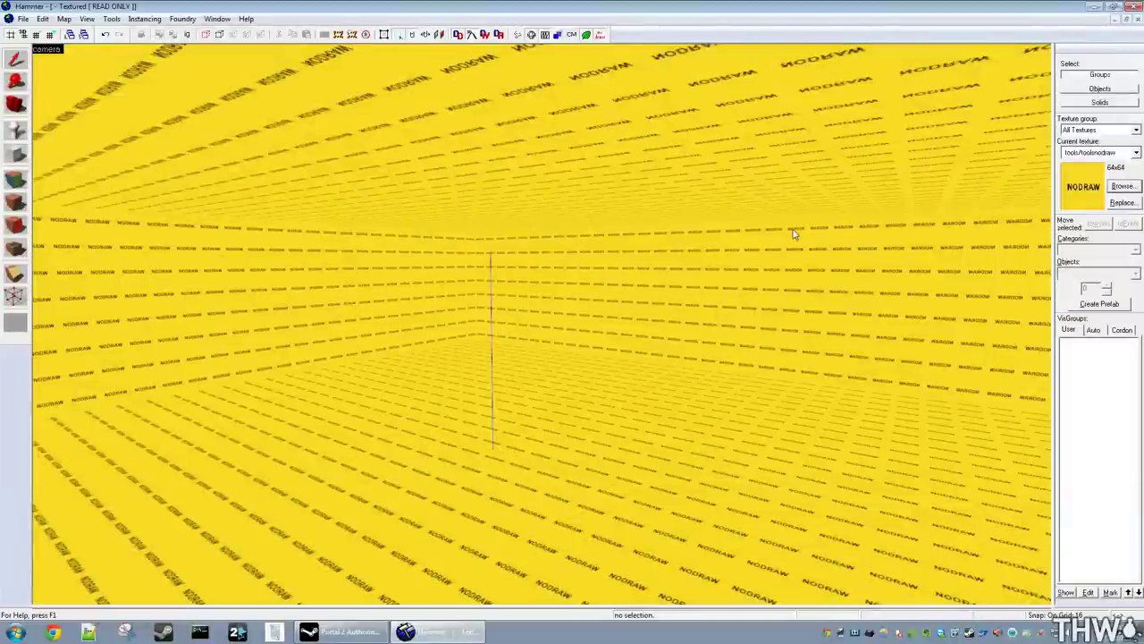
Choose dev/dev_measuregeneric01b from the texture browser filtered by 'dev'
key("shift+a")
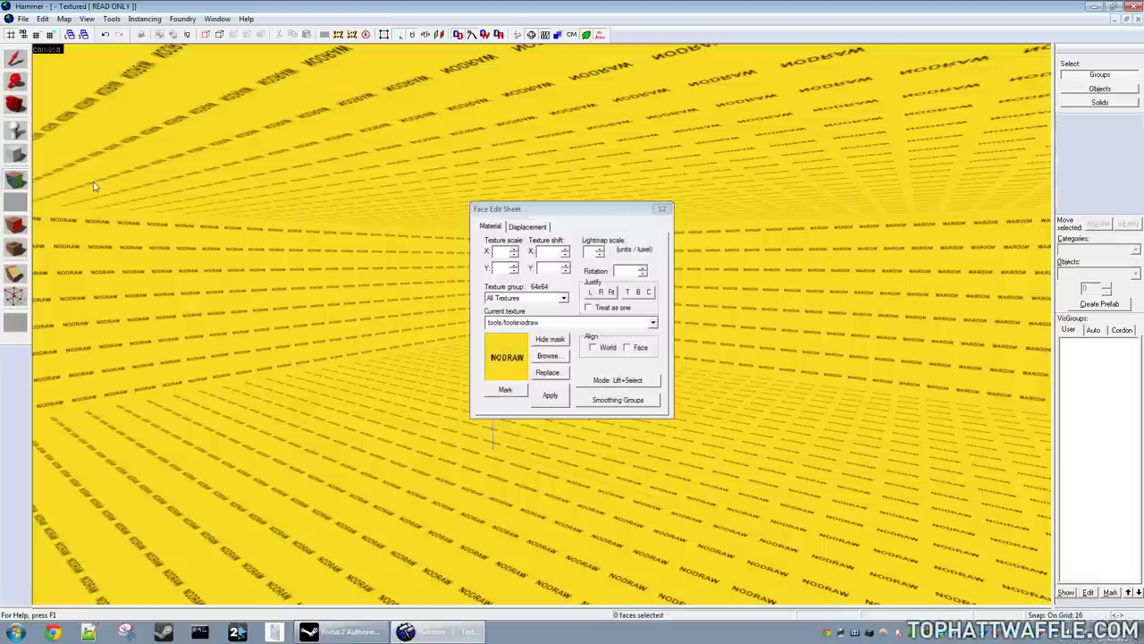
left_click(549, 357)
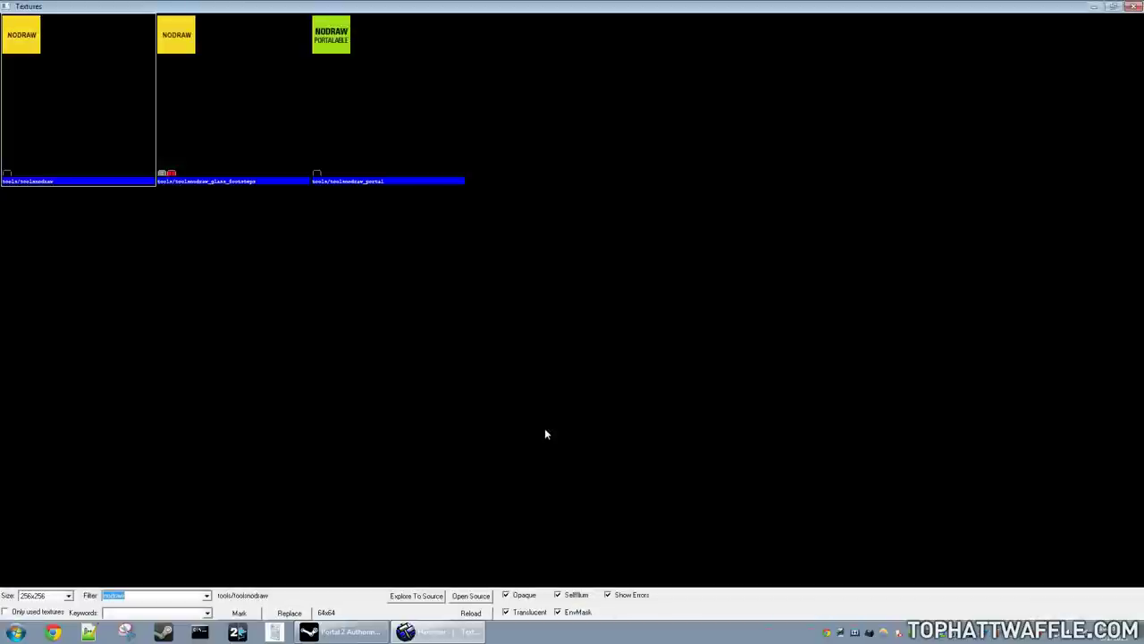
type("dev")
left_click(590, 340)
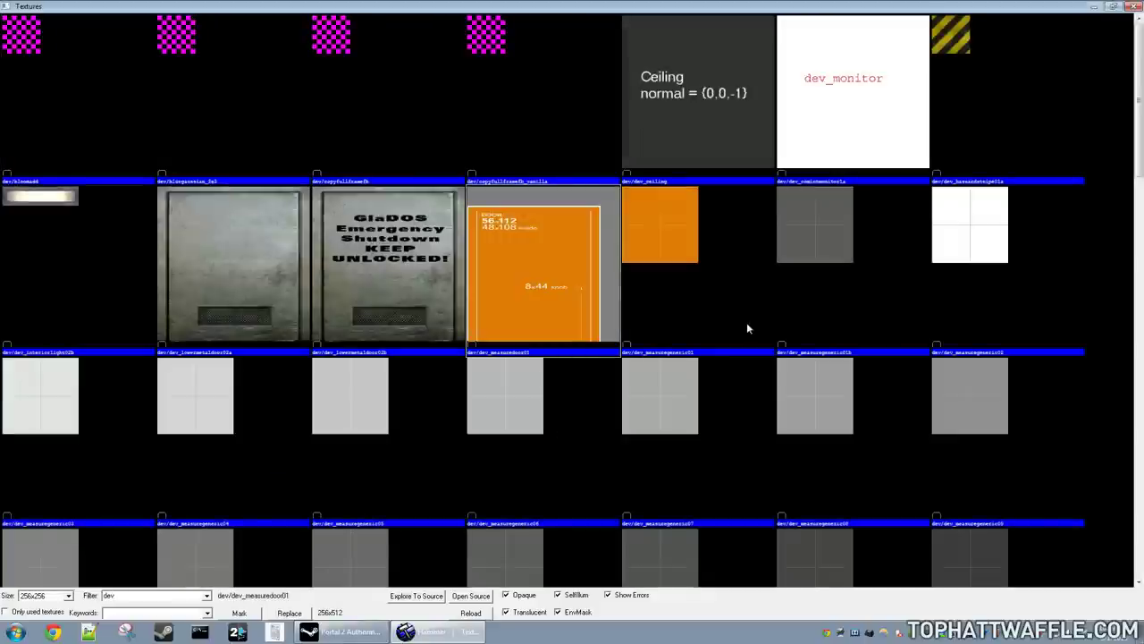
double_click(847, 251)
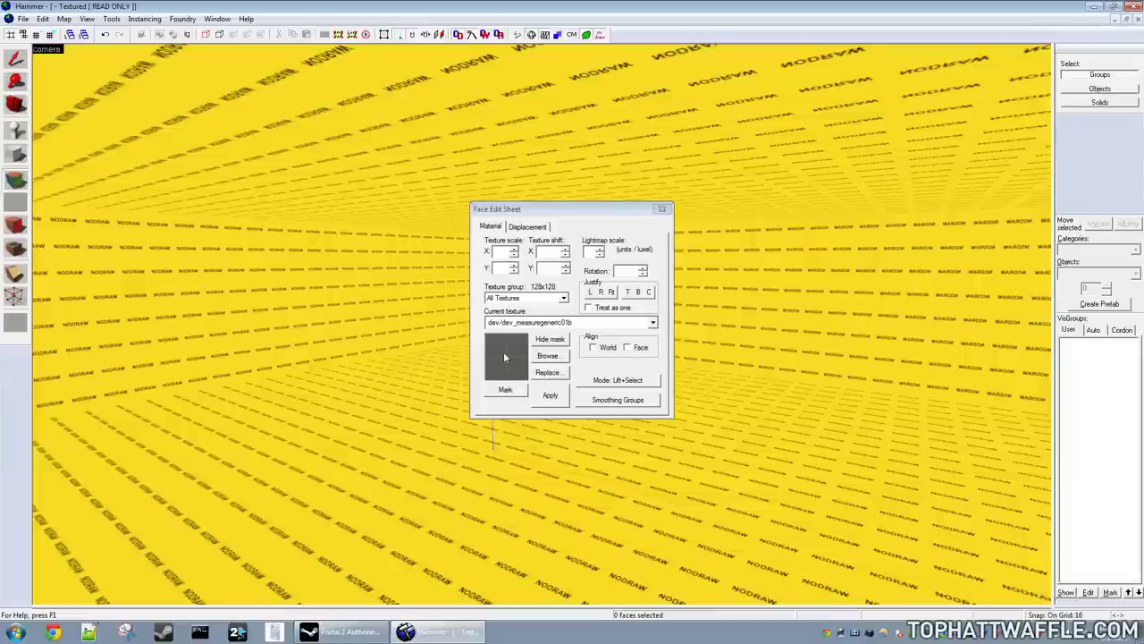
Apply the grey dev_measuregeneric01b texture to the ceiling and the floor
left_click_drag(483, 212, 924, 386)
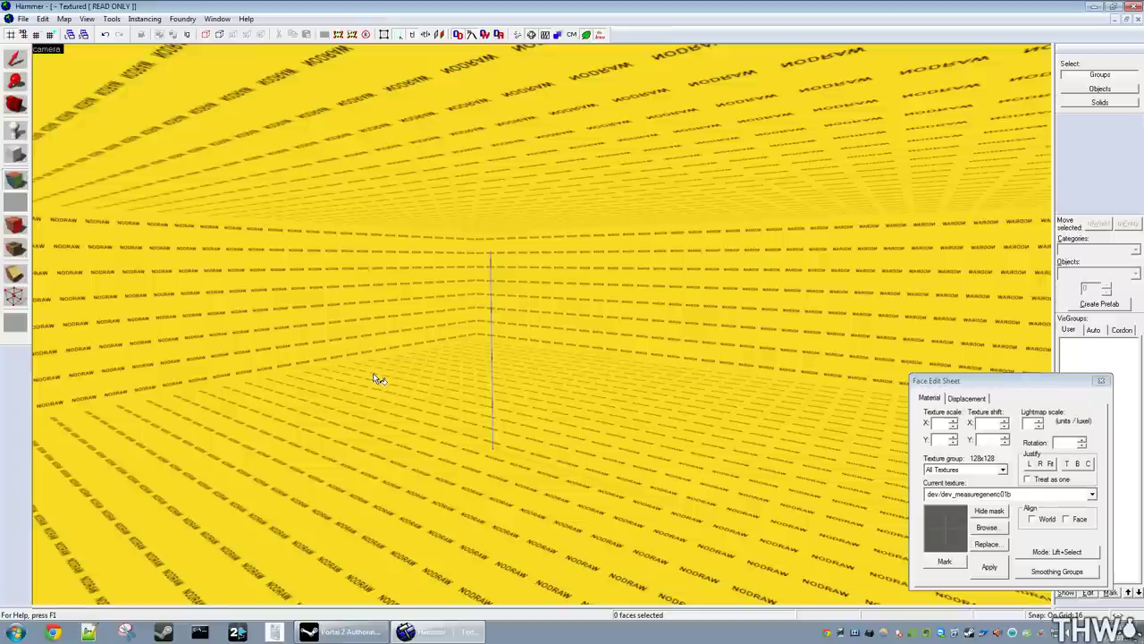
right_click(639, 176)
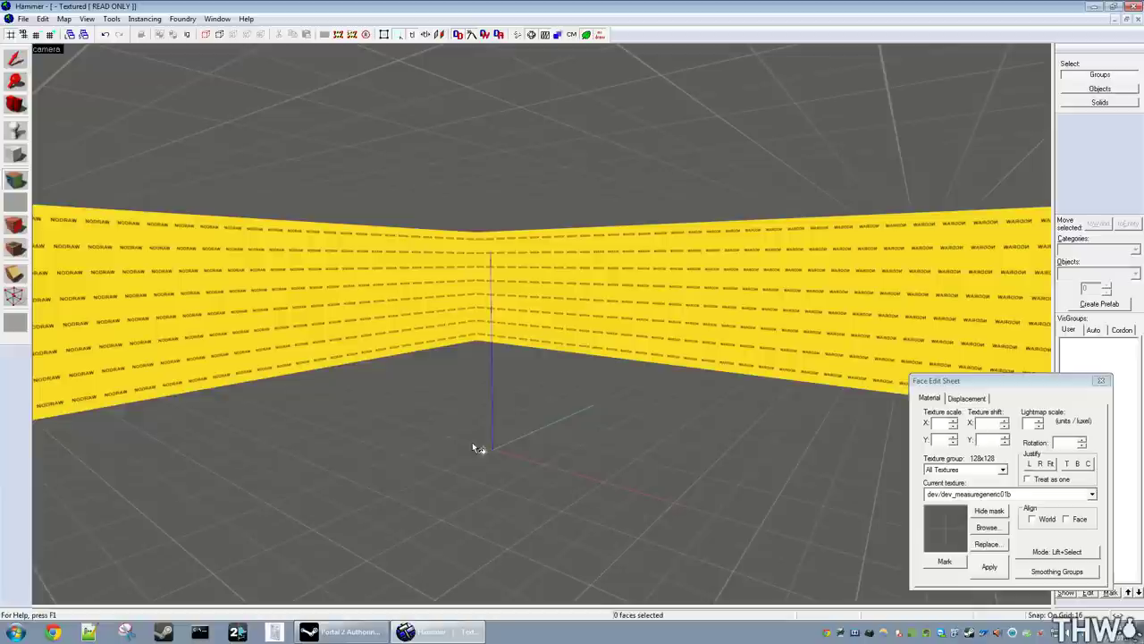
right_click(474, 447)
Pick dev/dev_measuregeneric01 and paint all four walls orange, then close the Face Edit Sheet
left_click(987, 527)
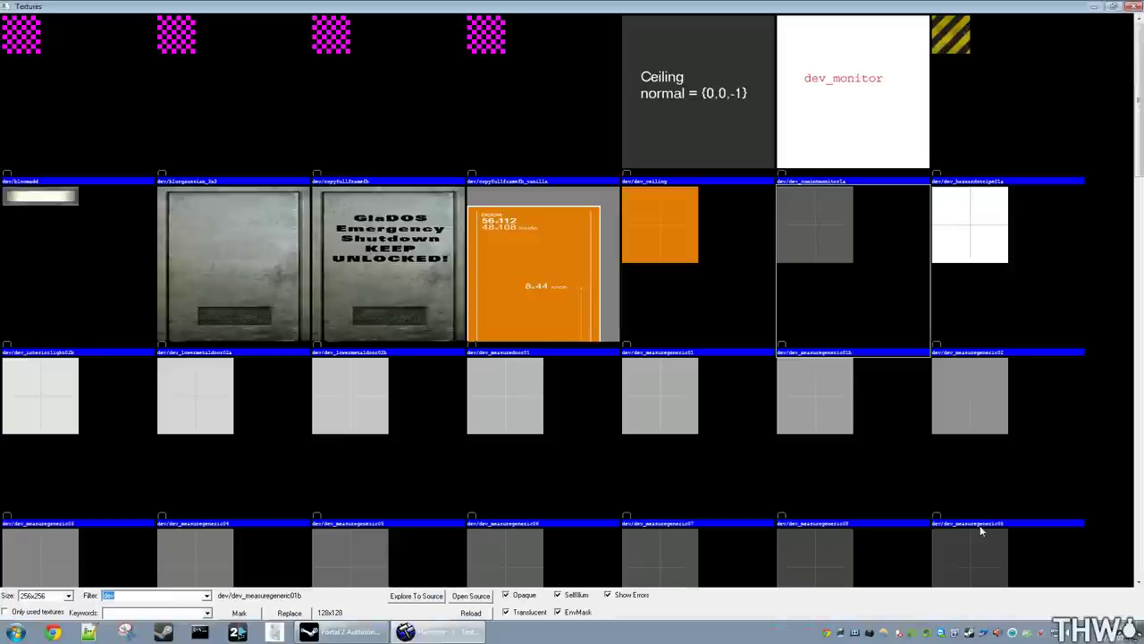
double_click(713, 270)
right_click(374, 279)
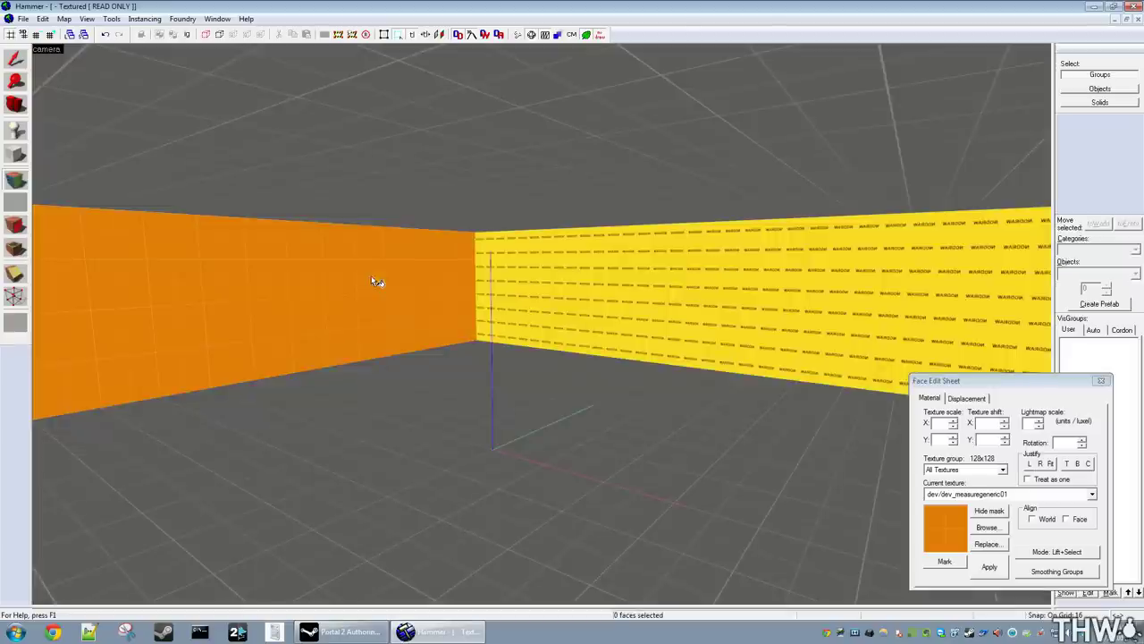
right_click(527, 280)
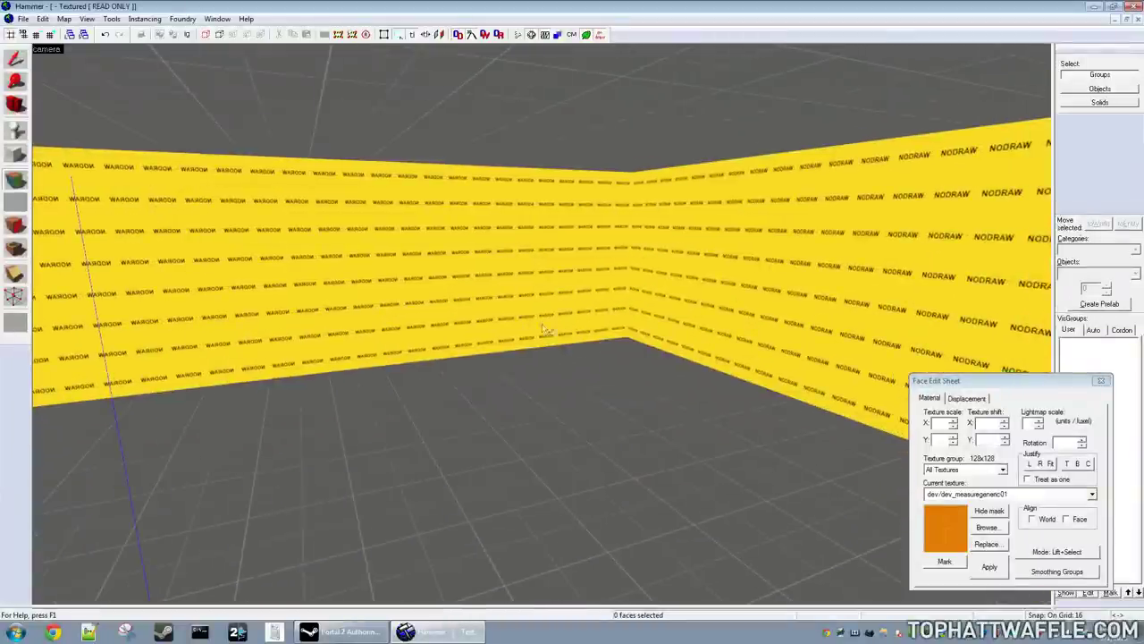
right_click(541, 308)
right_click(706, 291)
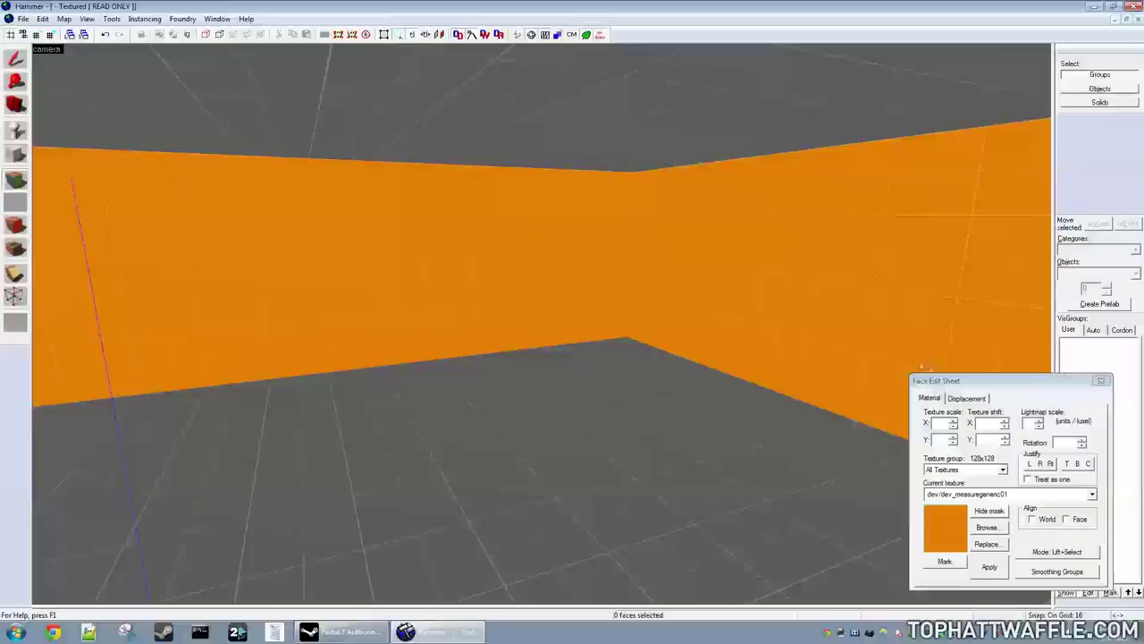
key("shift+s")
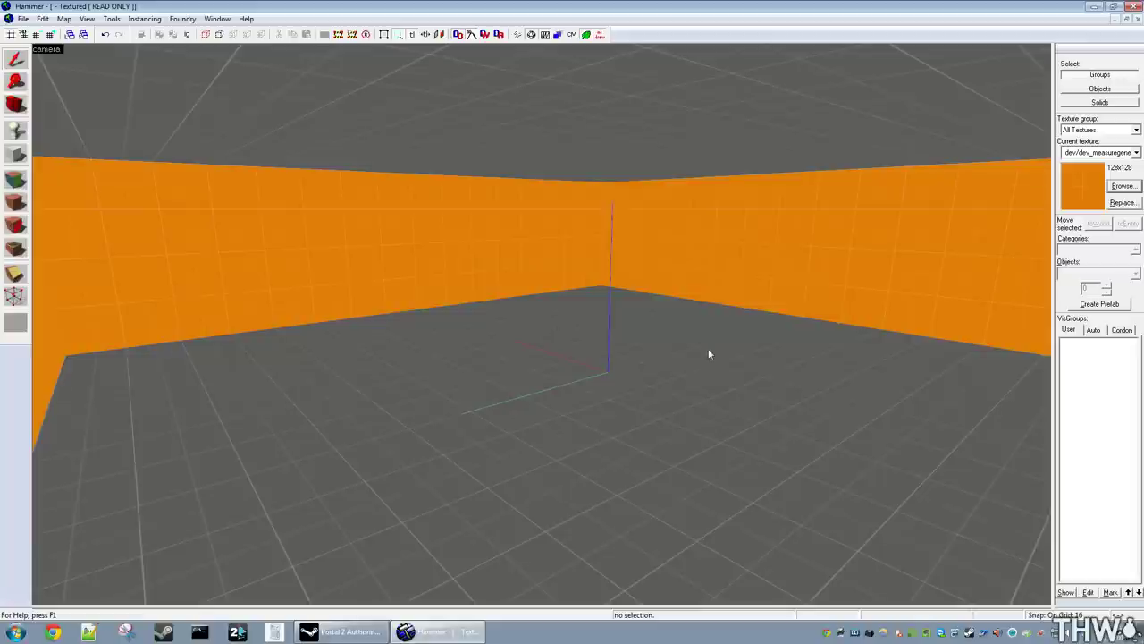
key("shift+e")
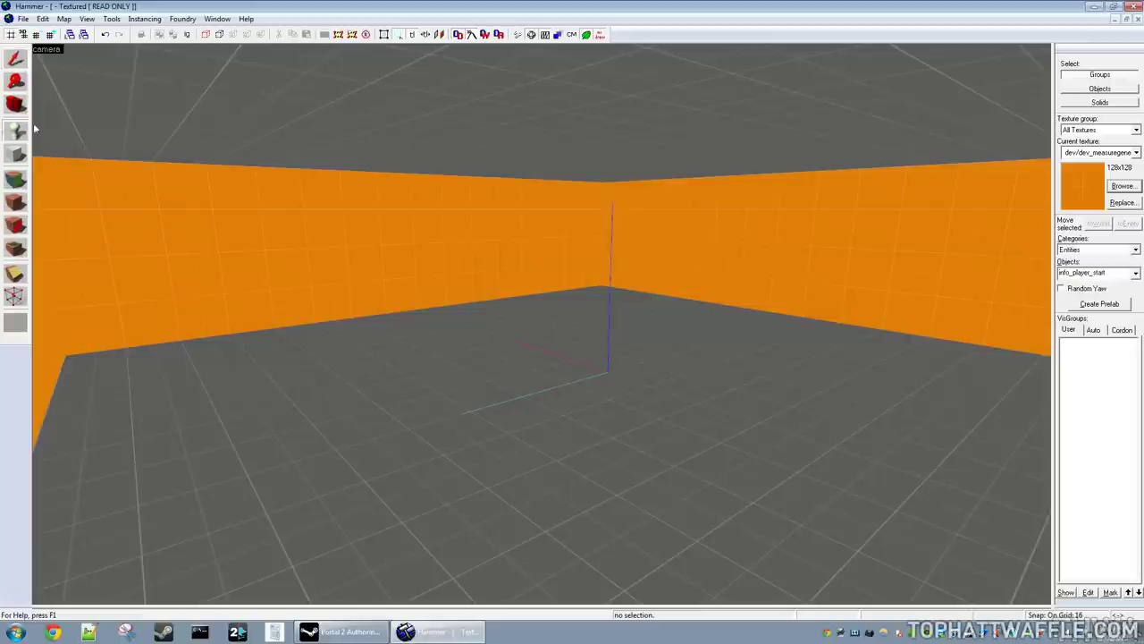
Place an info_player_start in the room centre and restore the four-view layout
left_click(606, 377)
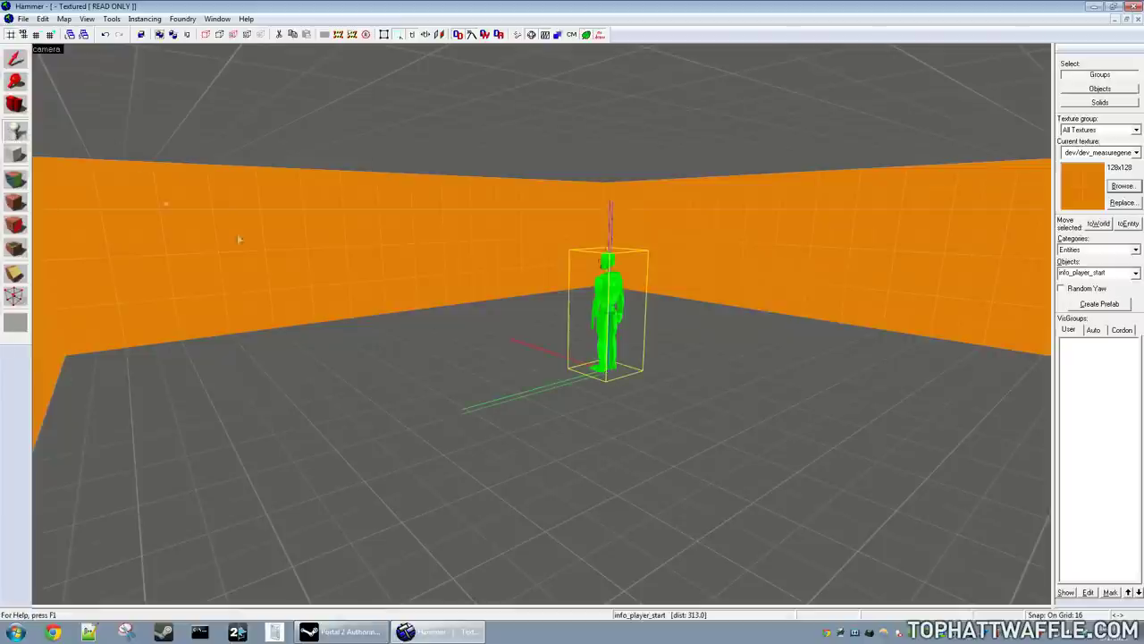
key("shift+s")
key("shift+z")
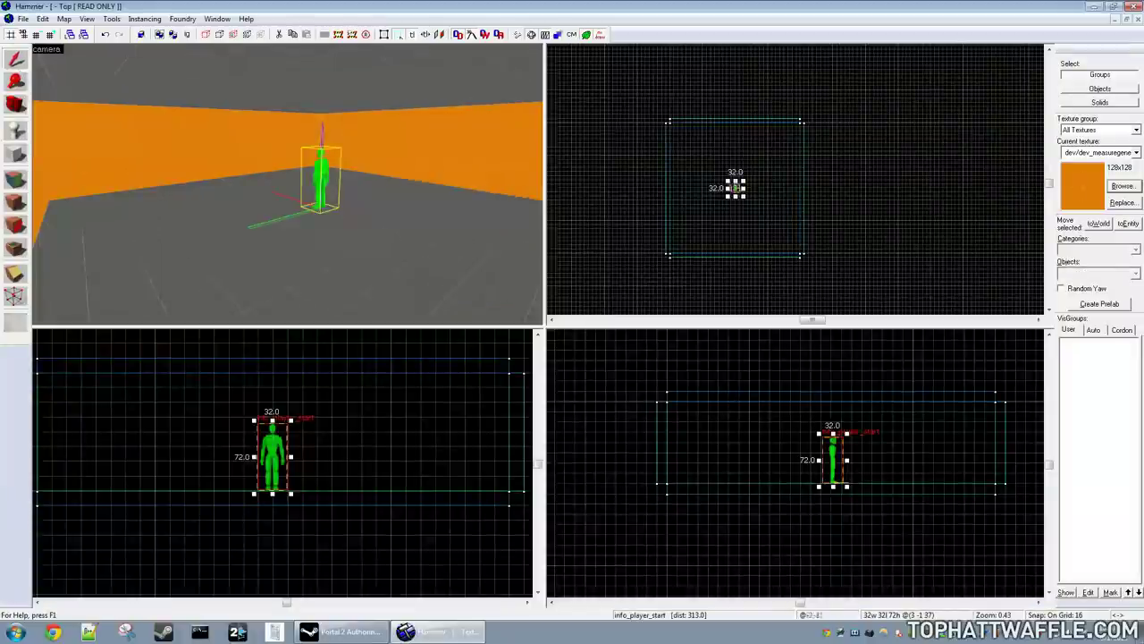
Raise the player start slightly off the floor and fly the 3D camera up to it
scroll(746, 176, "up", 5)
left_click(747, 176)
scroll(836, 468, "up", 3)
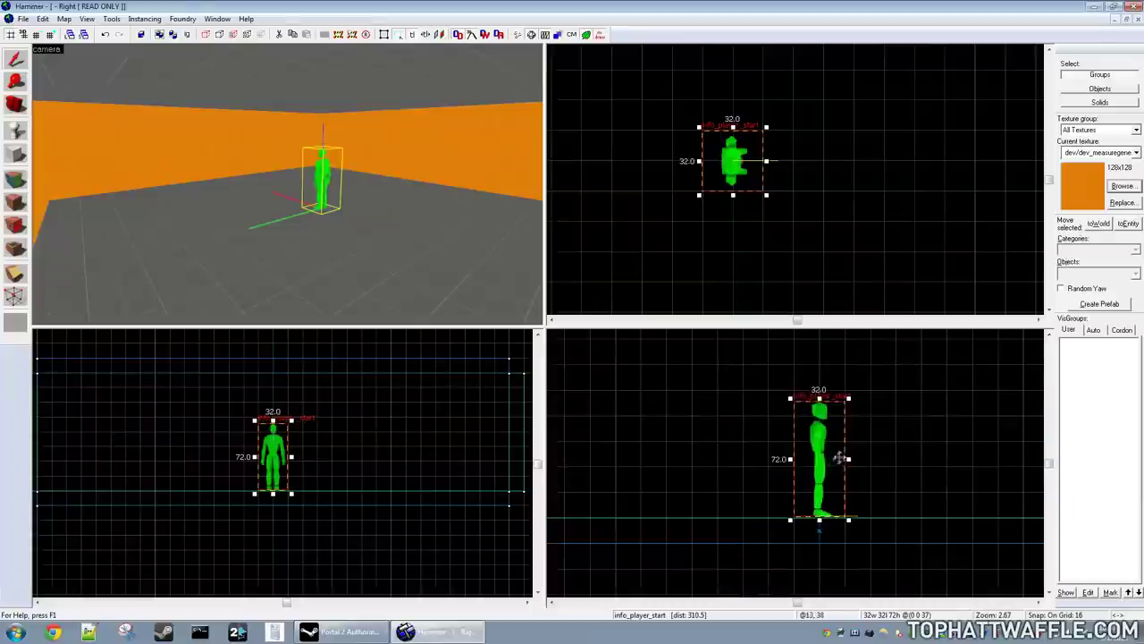
left_click_drag(837, 469, 836, 436)
key("z")
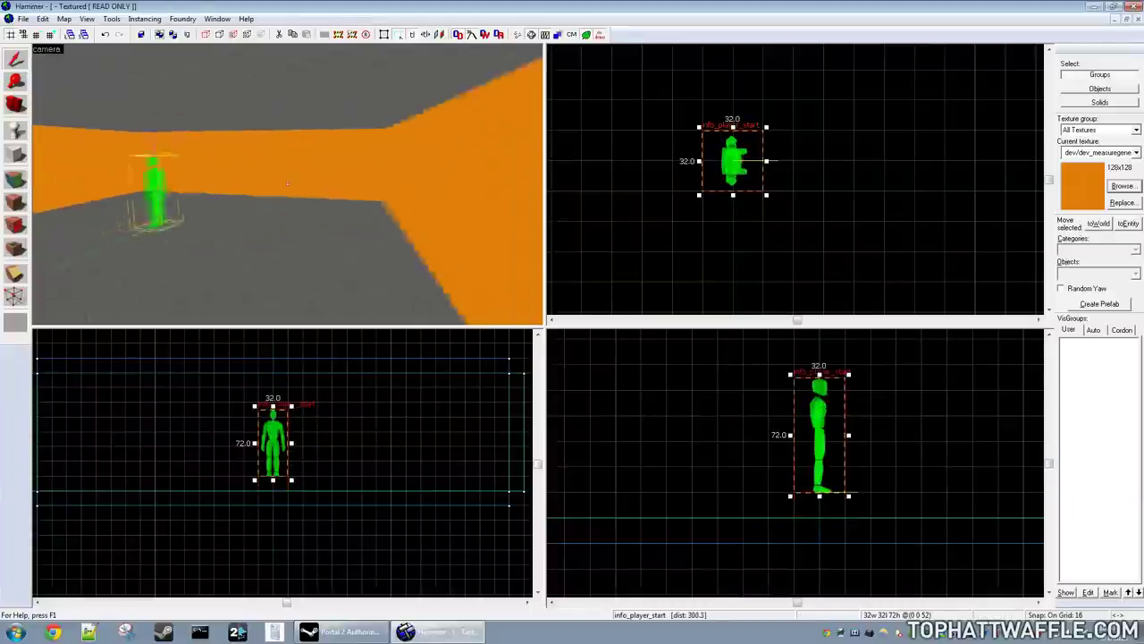
key("w")
key("w")
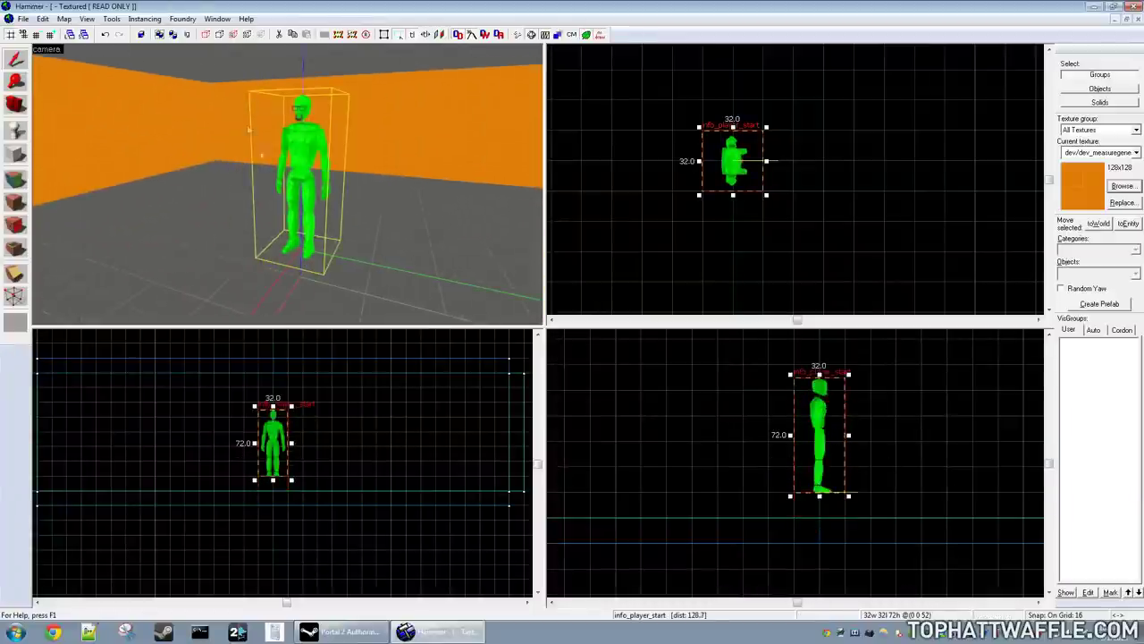
key("s")
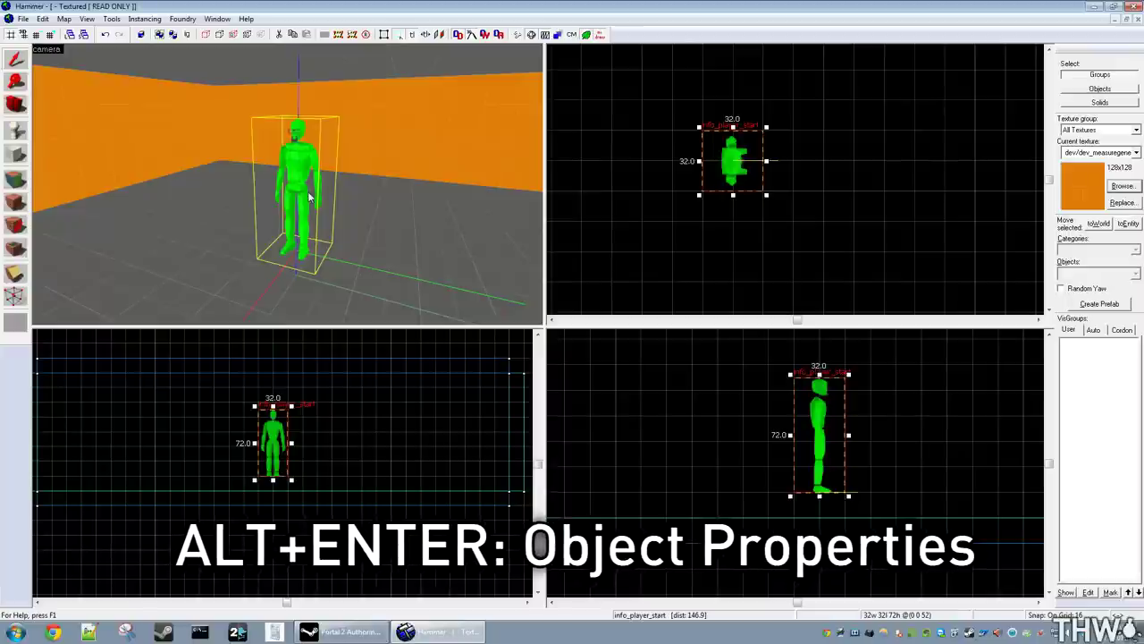
right_click(726, 159)
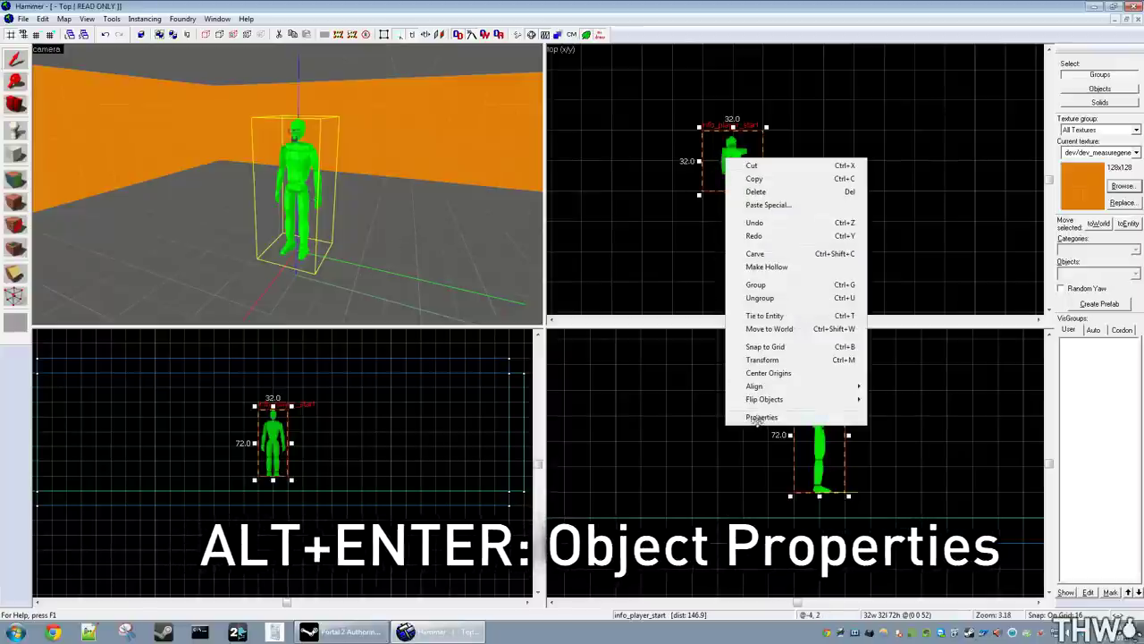
left_click(293, 179)
double_click(295, 174)
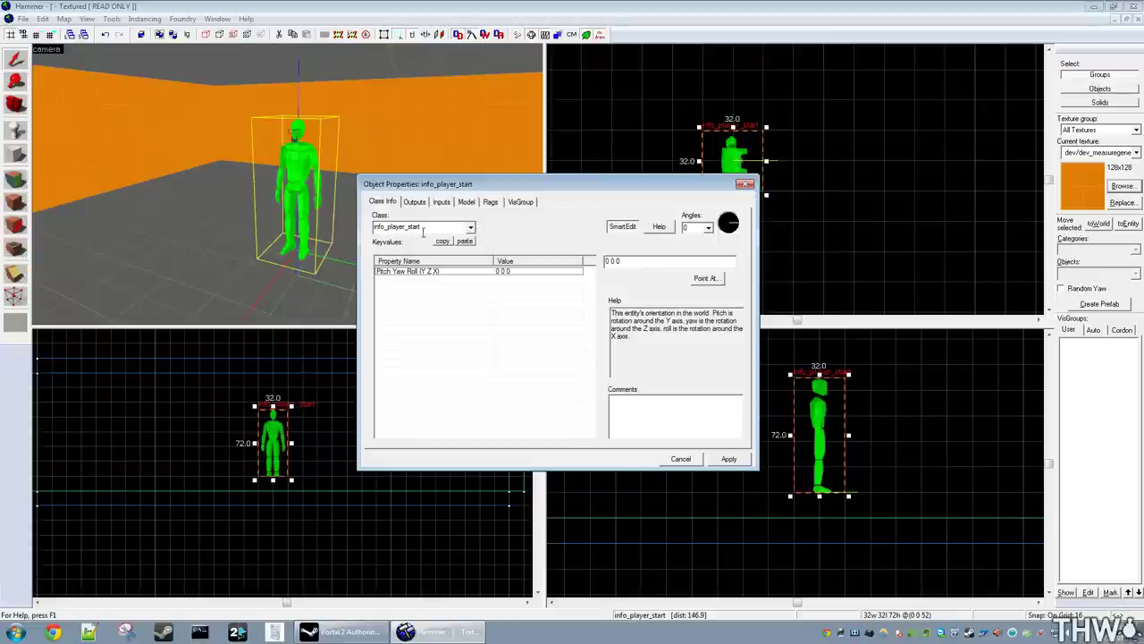
left_click(470, 227)
left_click_drag(474, 270, 475, 288)
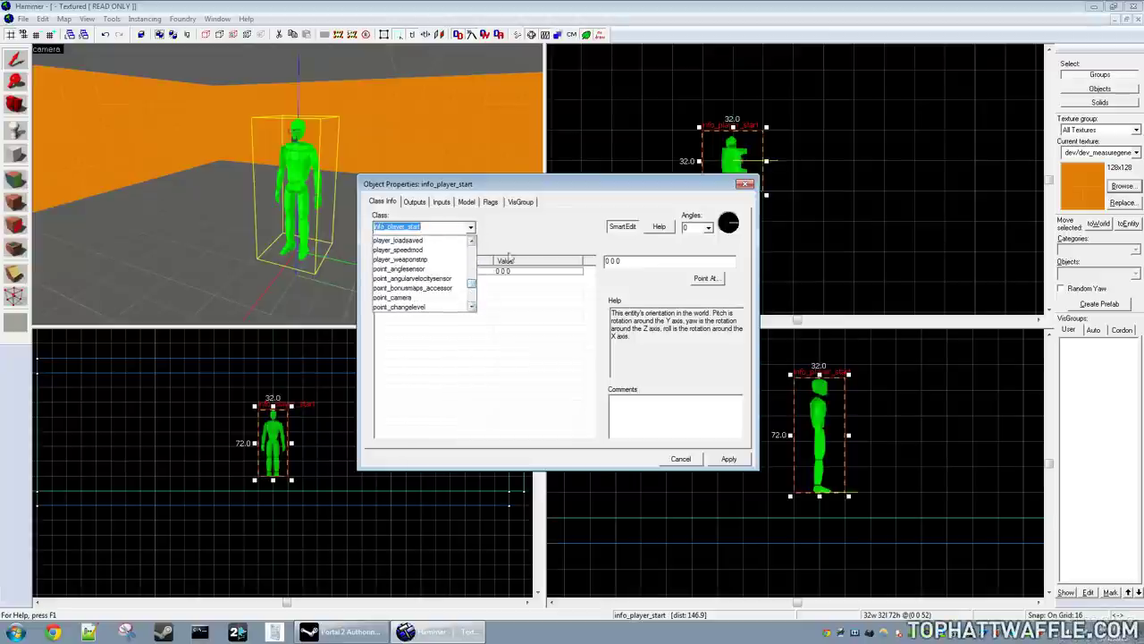
left_click(444, 271)
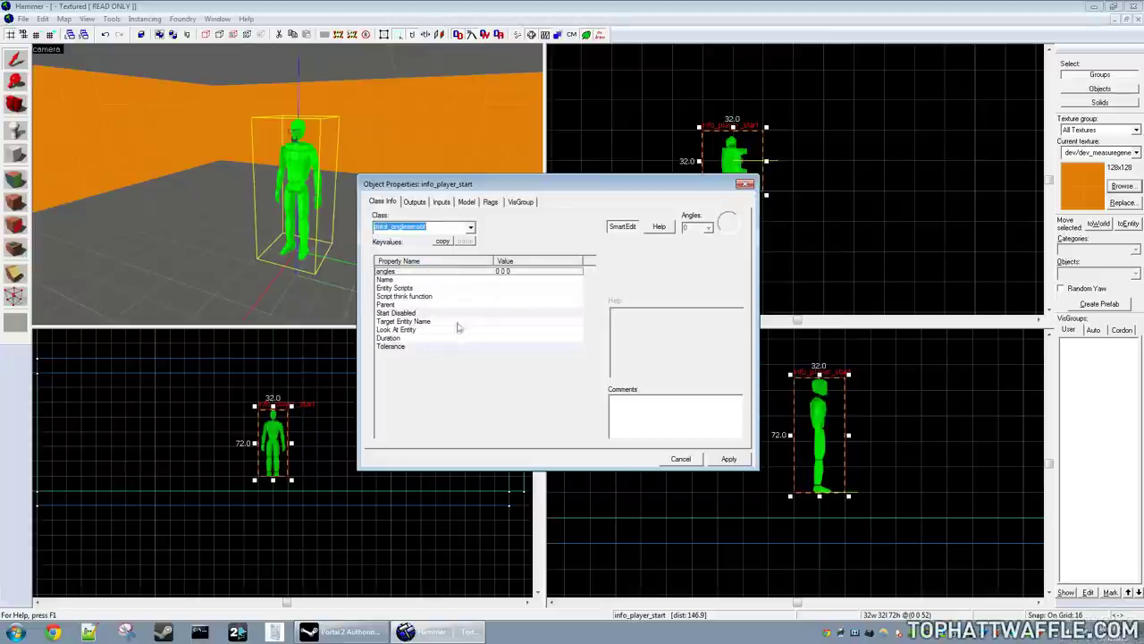
scroll(469, 313, "up", 1)
scroll(485, 312, "up", 1)
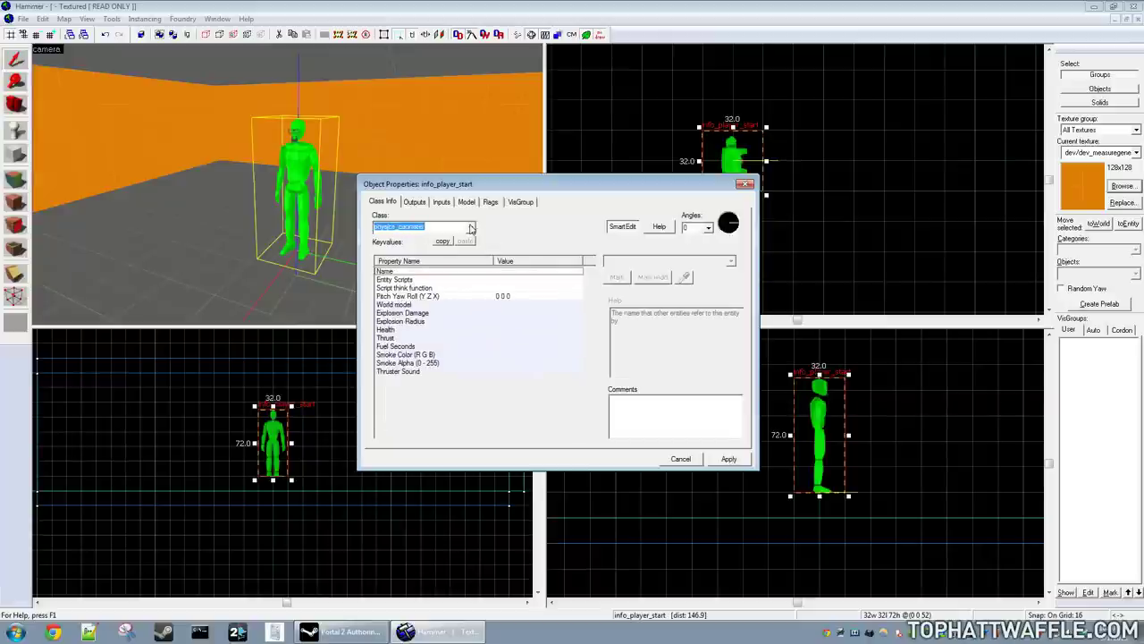
type("info_play")
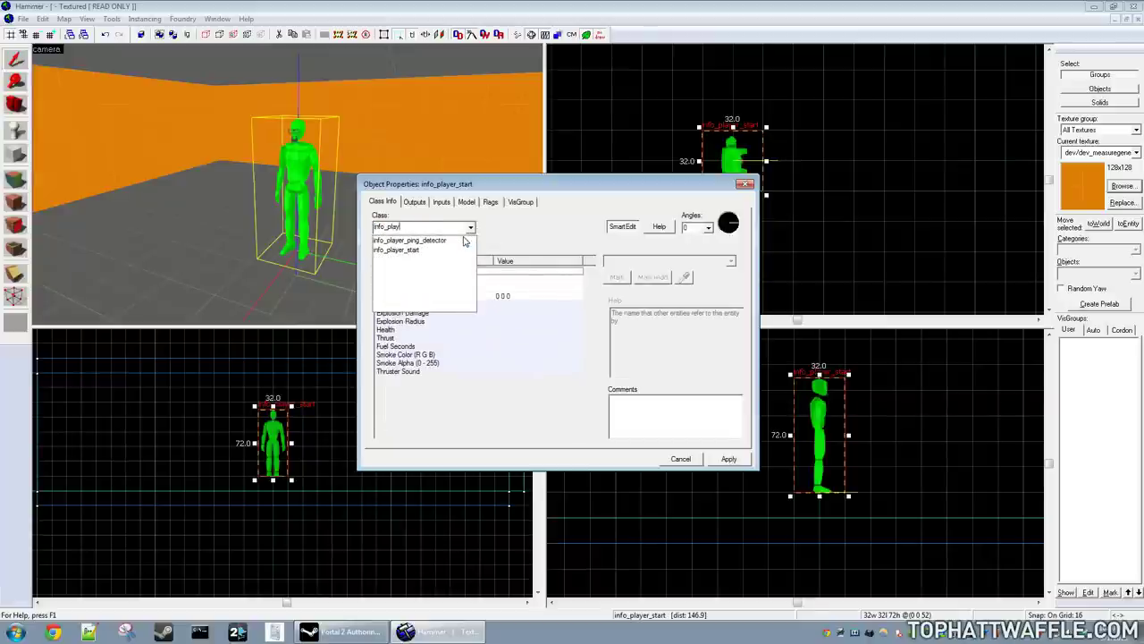
key("Down")
key("Down")
key("Return")
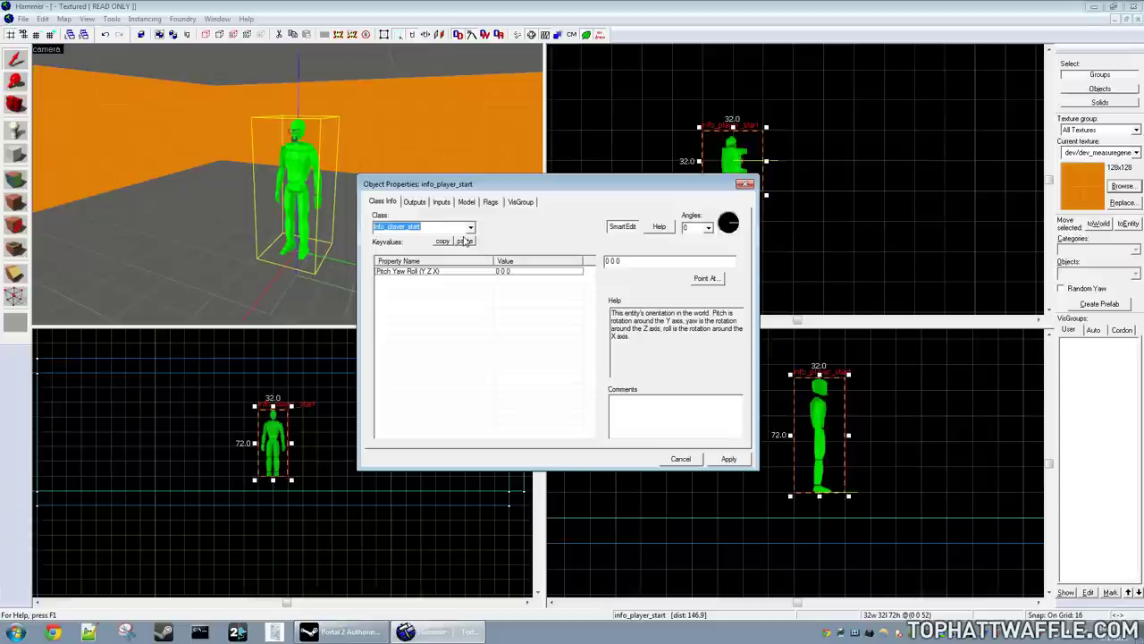
left_click(440, 203)
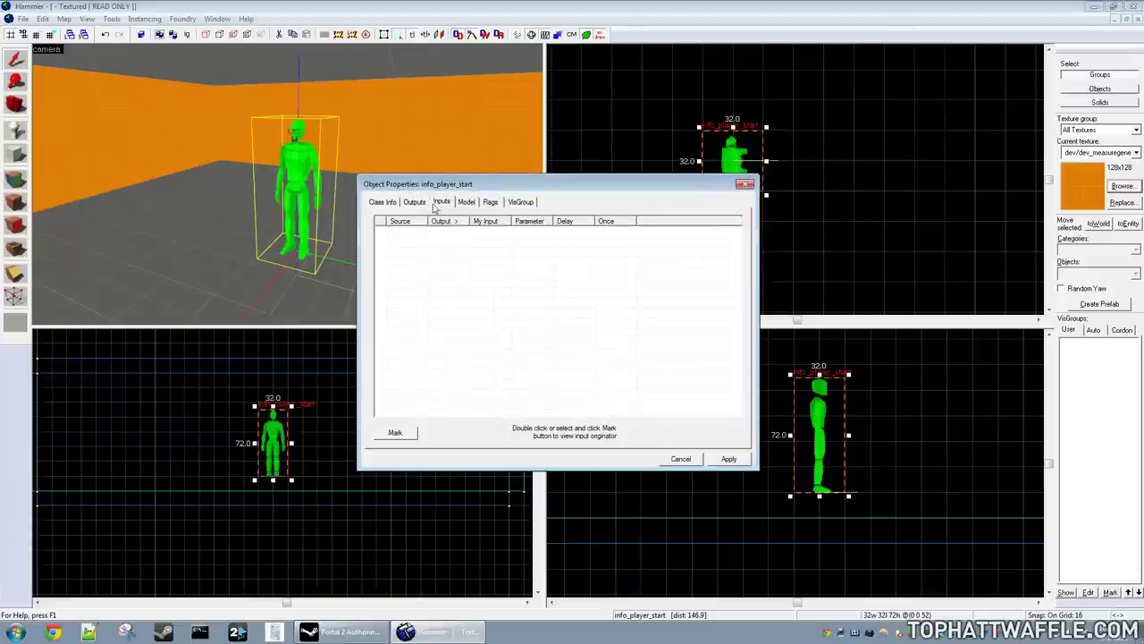
left_click(416, 202)
left_click(465, 202)
left_click(491, 202)
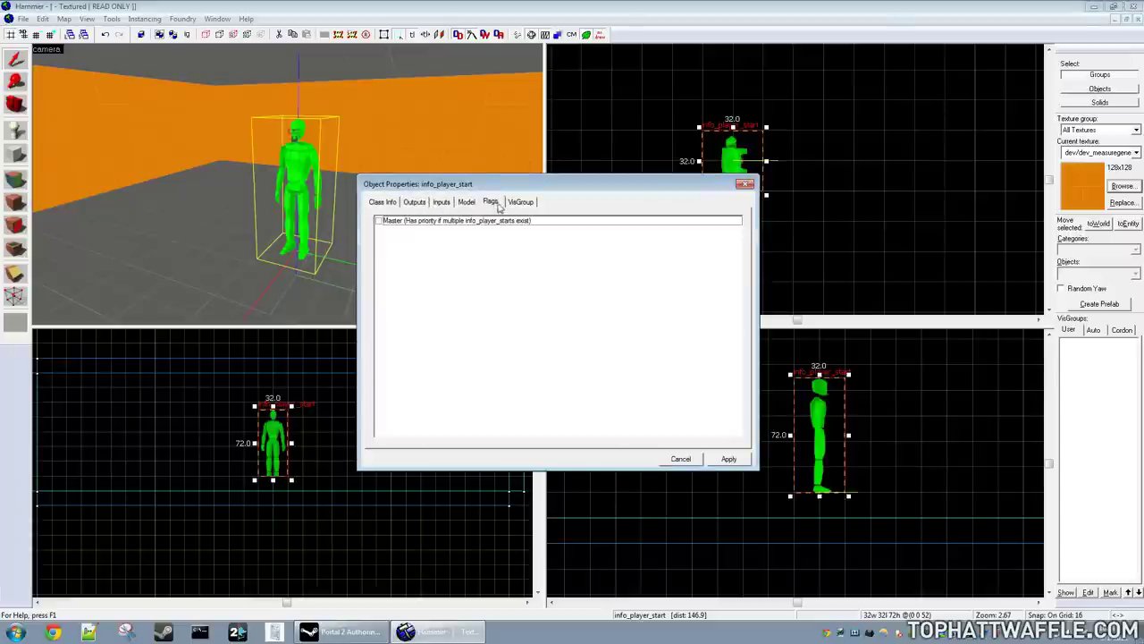
left_click(522, 202)
left_click(382, 202)
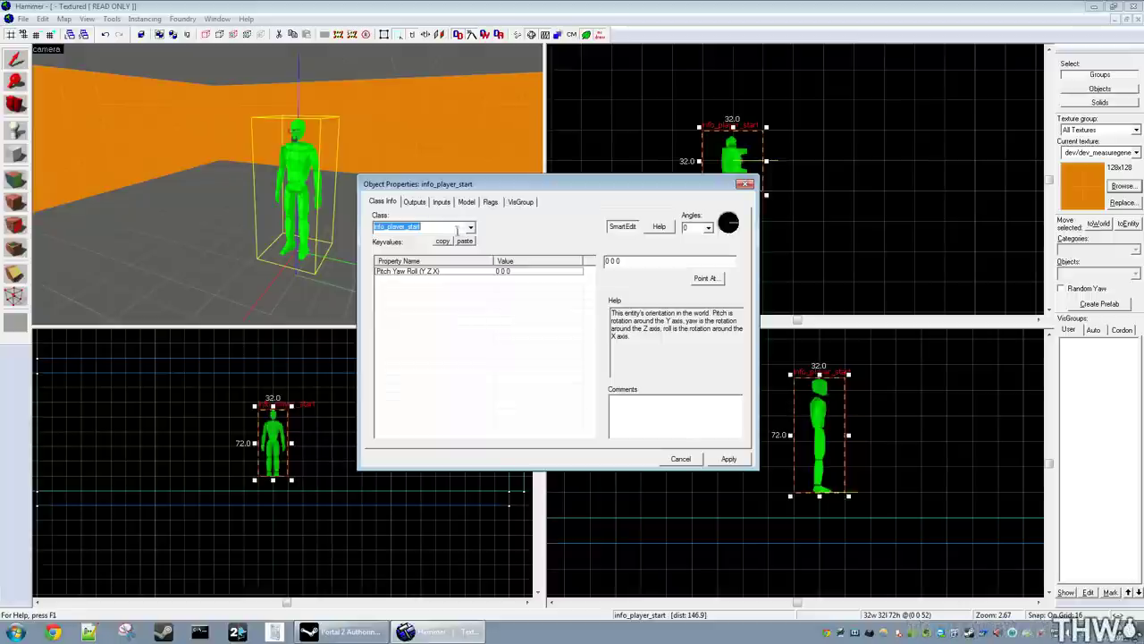
left_click(731, 460)
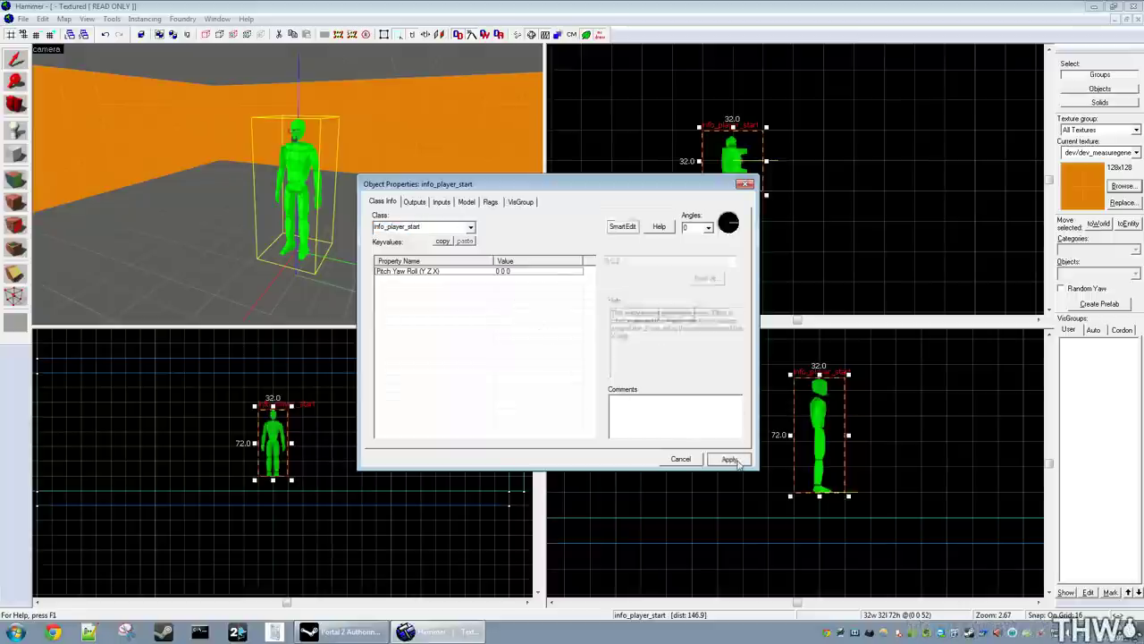
left_click(681, 460)
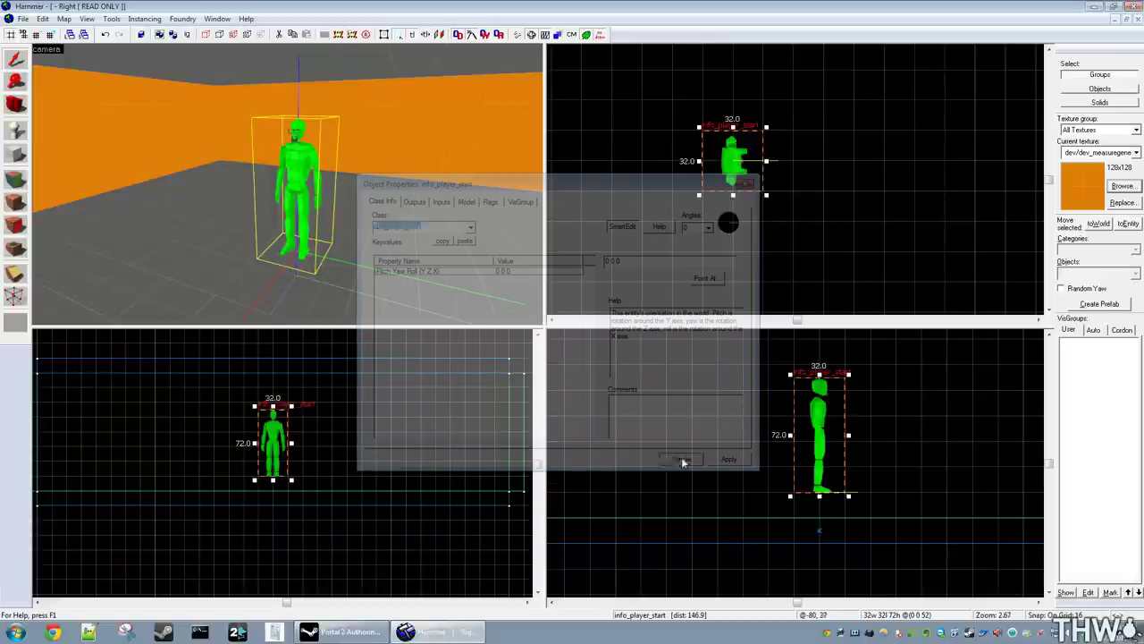
left_click(864, 240)
scroll(752, 177, "down", 8)
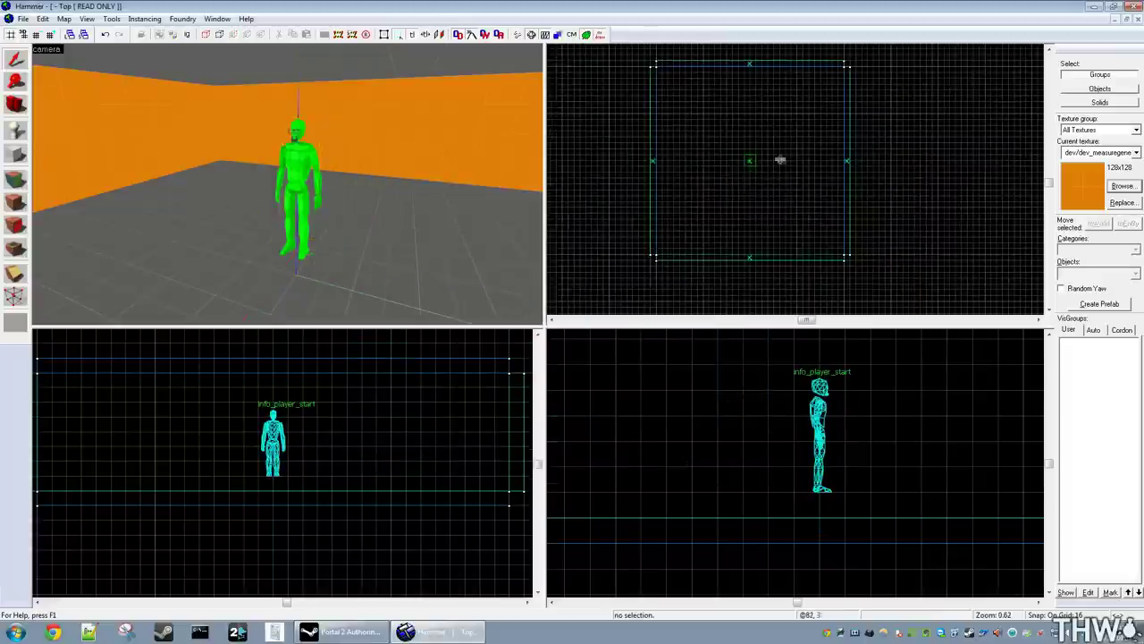
Save the map as Tutorial_1.vmf on the Desktop using Save As
left_click(20, 19)
left_click(44, 84)
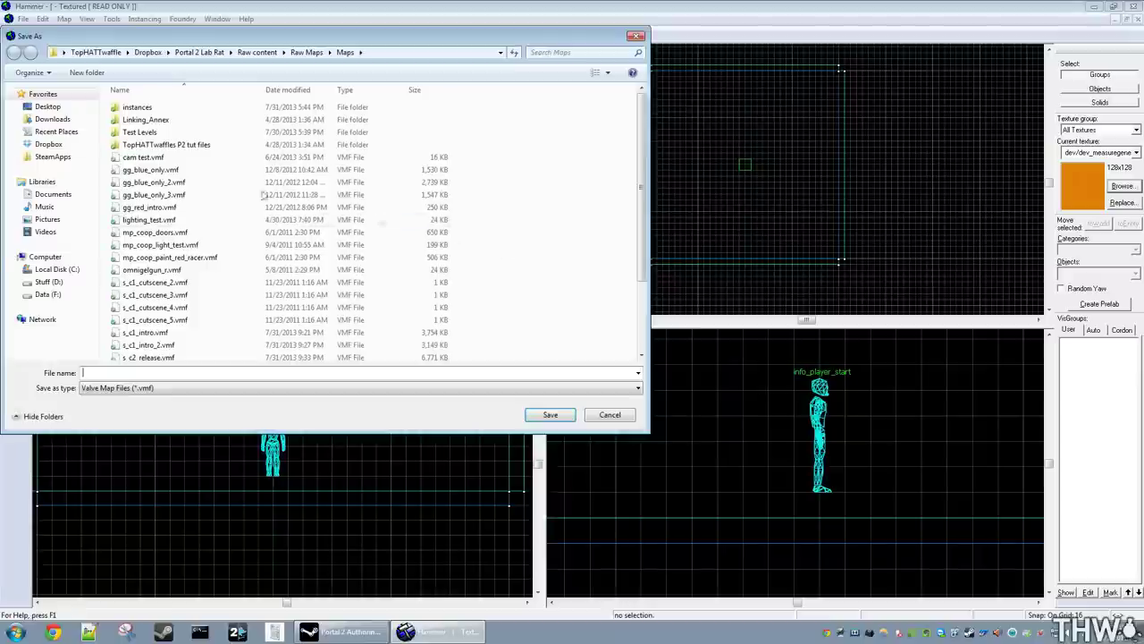
left_click(47, 106)
left_click(202, 372)
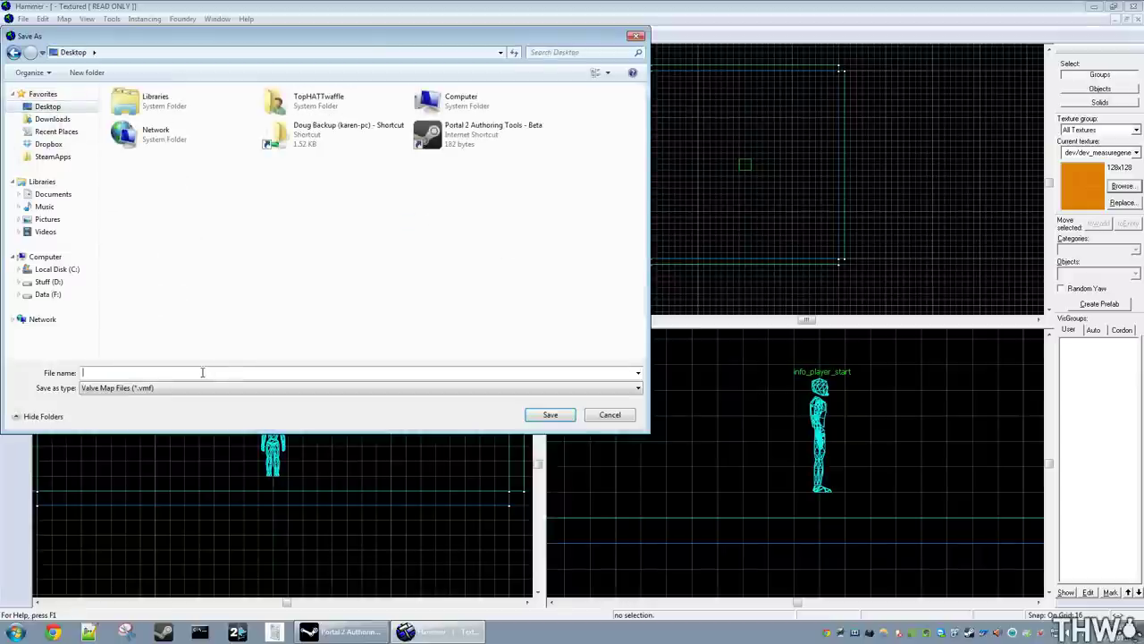
type("Tut")
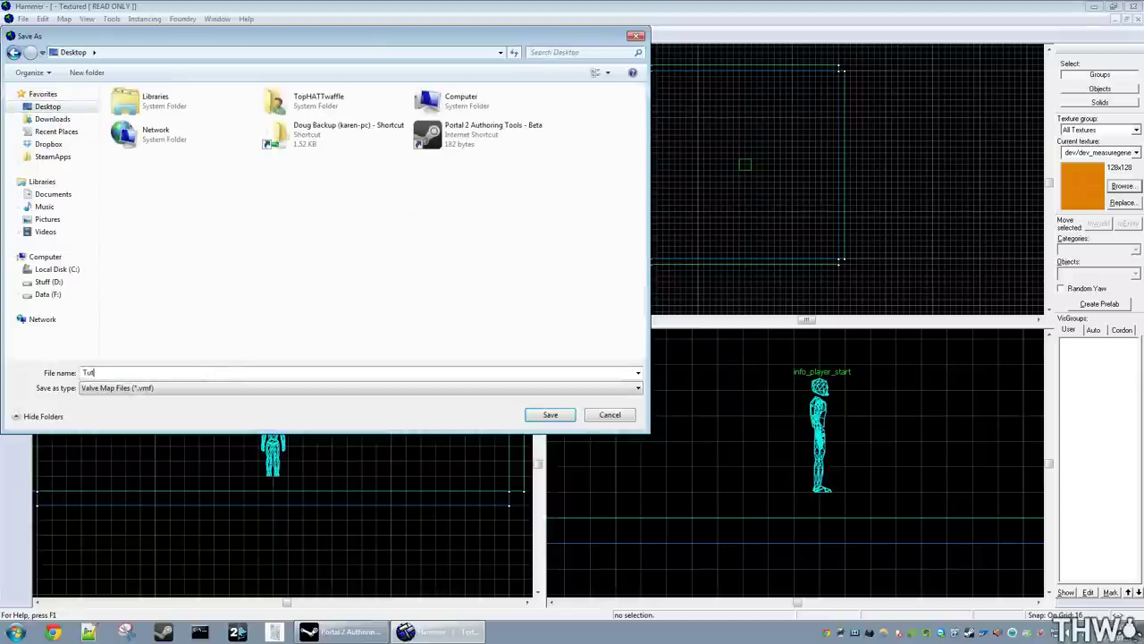
type("orial_1")
key("Return")
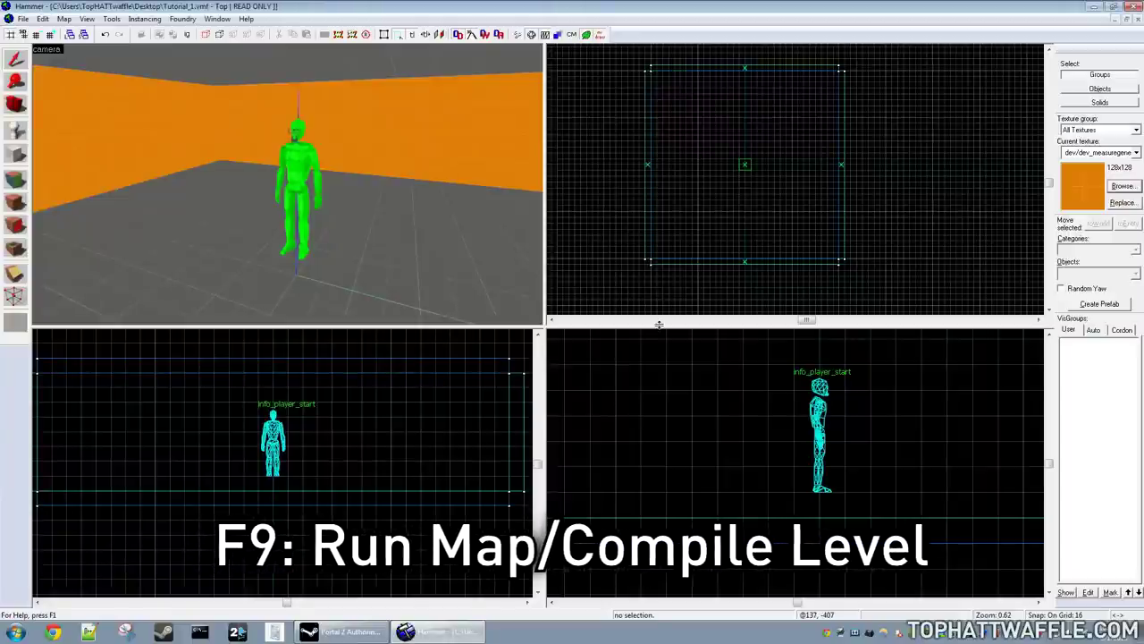
Compile via Run Map in Normal mode with VIS Normal and Don't run the game ticked, then start Portal 2
left_click(24, 19)
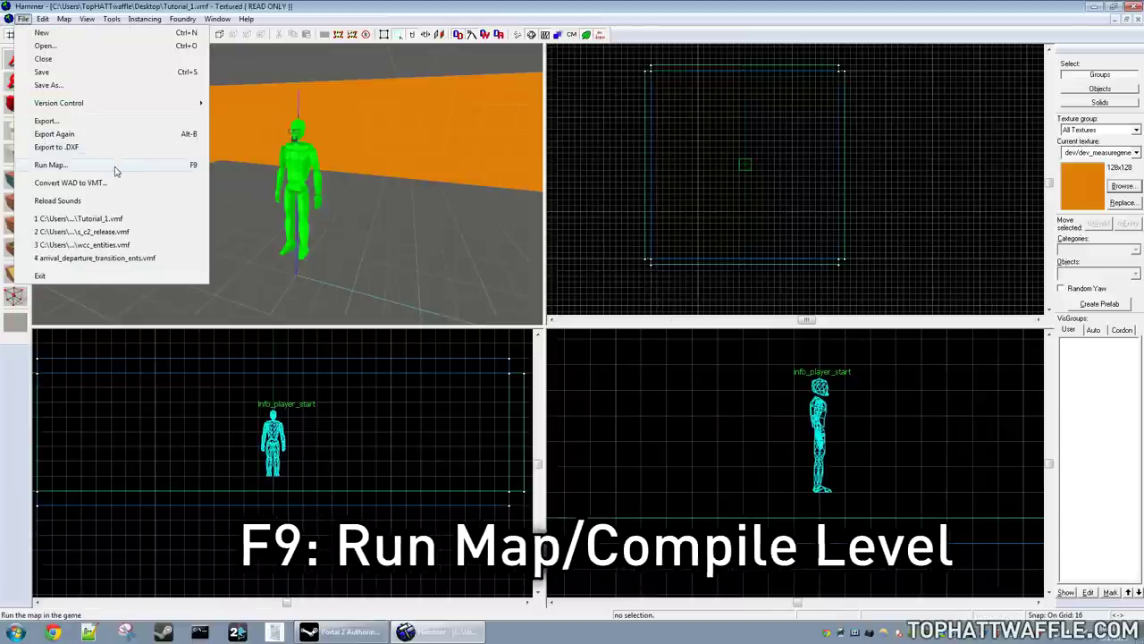
key("Escape")
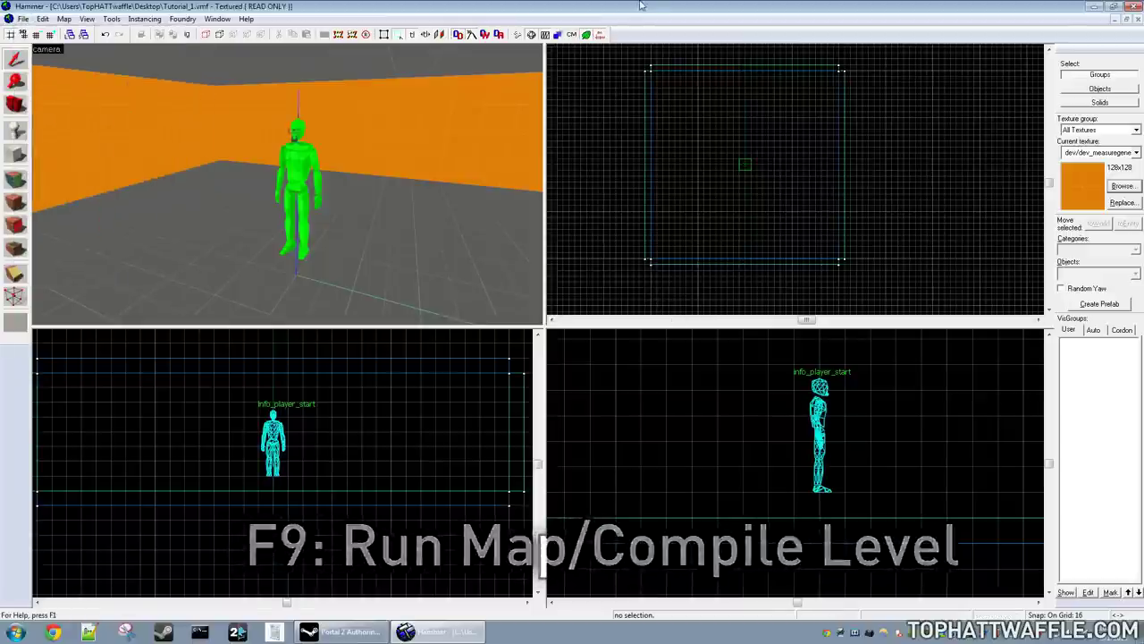
left_click(508, 36)
left_click(447, 387)
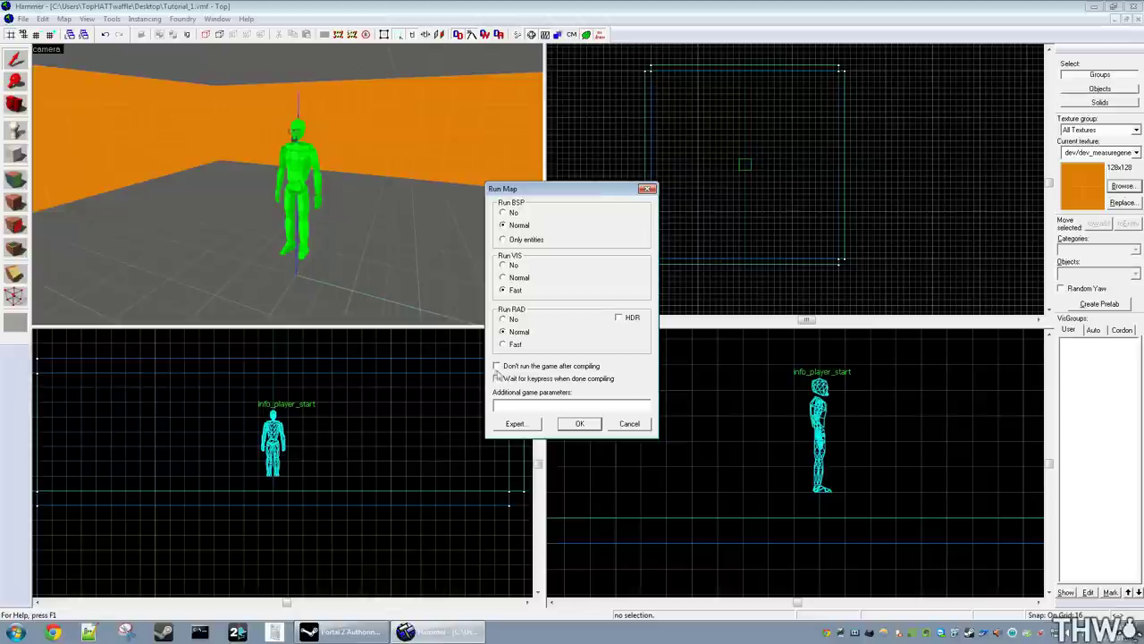
left_click(497, 367)
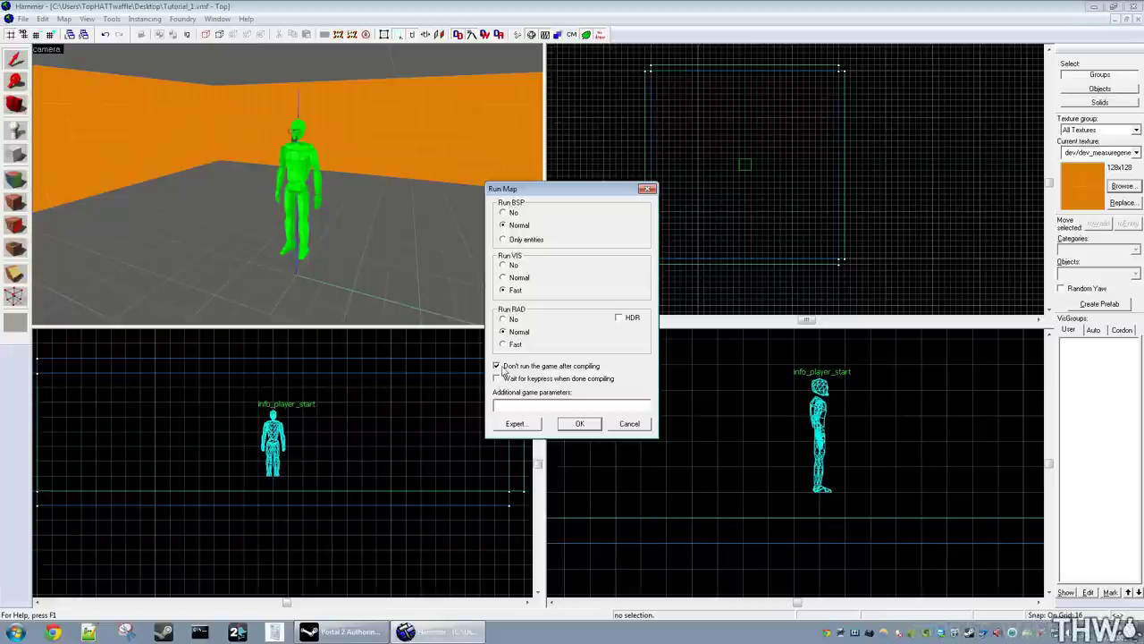
left_click(523, 278)
left_click(579, 424)
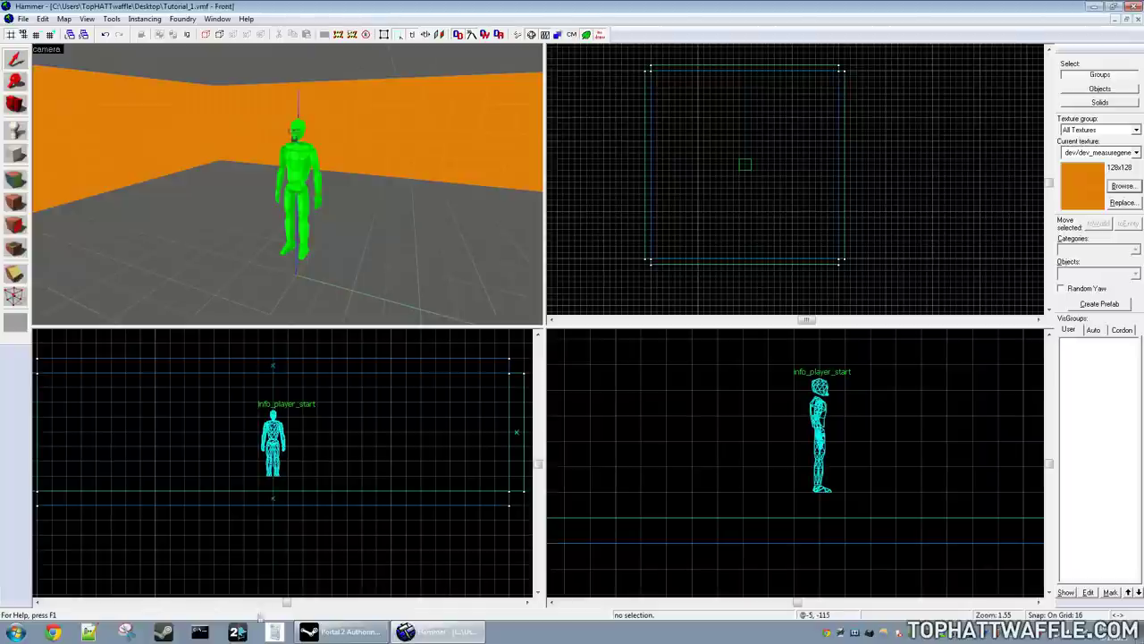
left_click(240, 632)
Adjust the volume mixer, then enter map Tutorial_1 in Portal 2's console
left_click(240, 632)
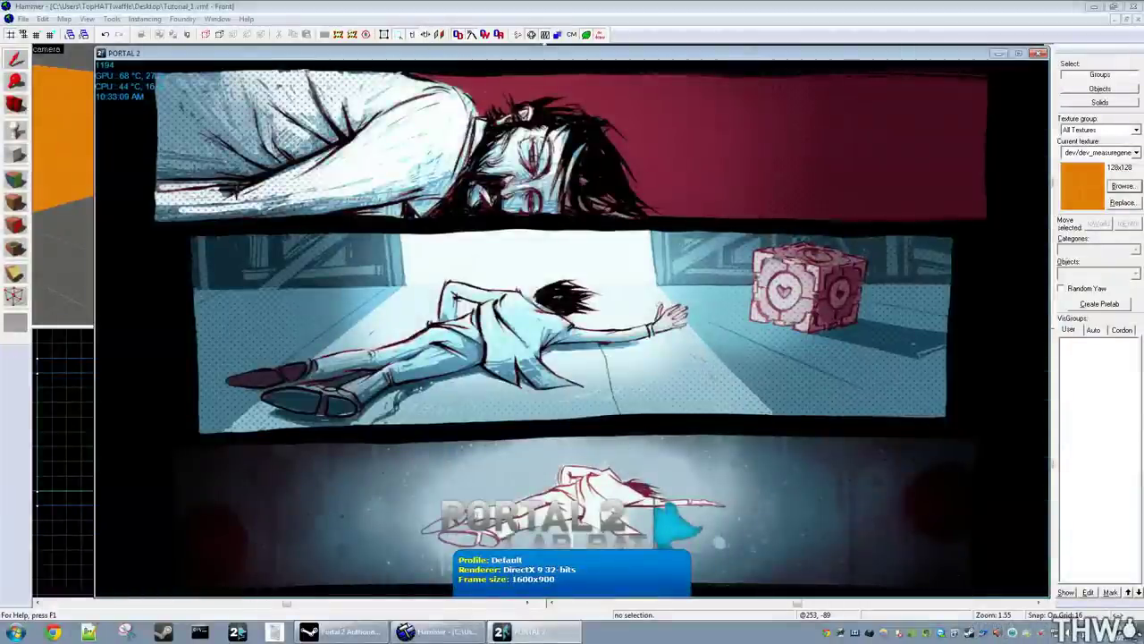
right_click(1011, 632)
left_click(1053, 552)
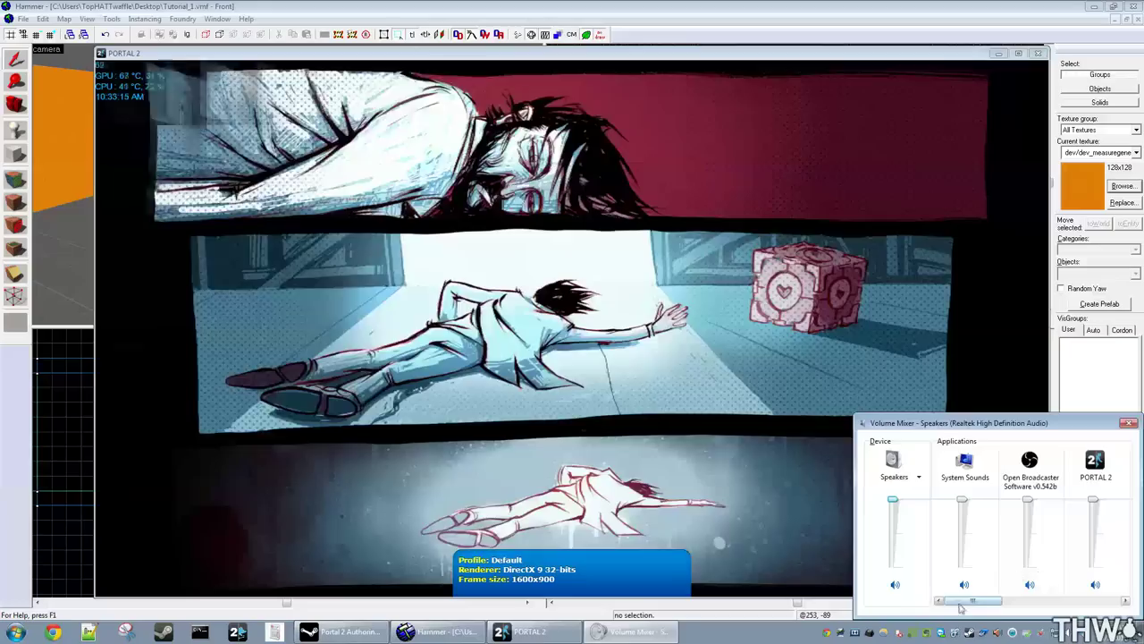
key("Up")
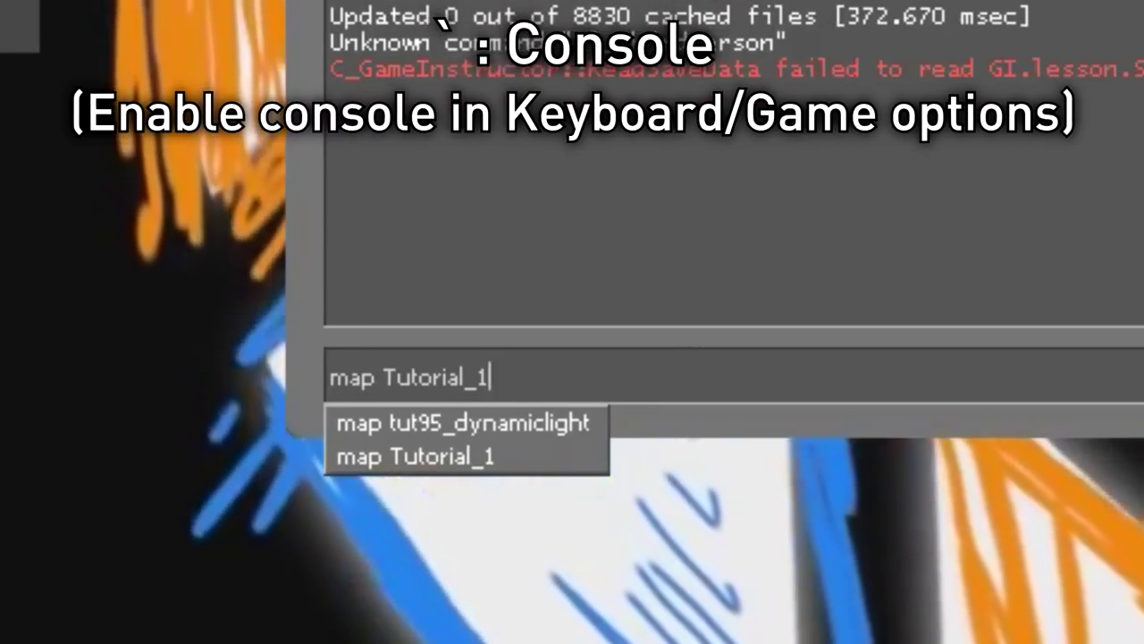
key("Return")
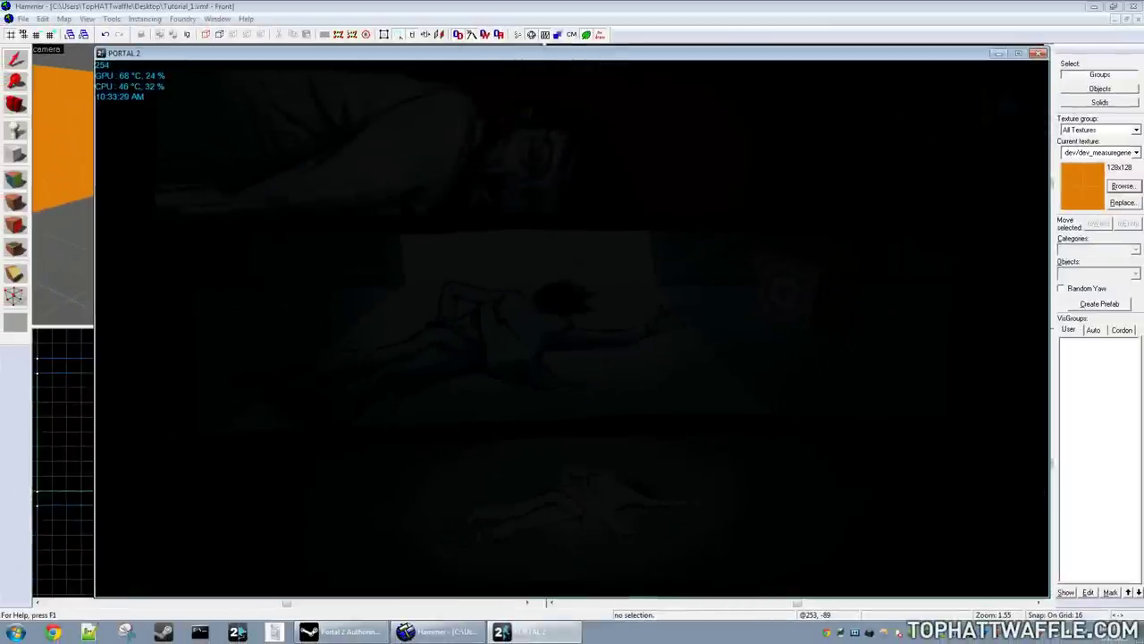